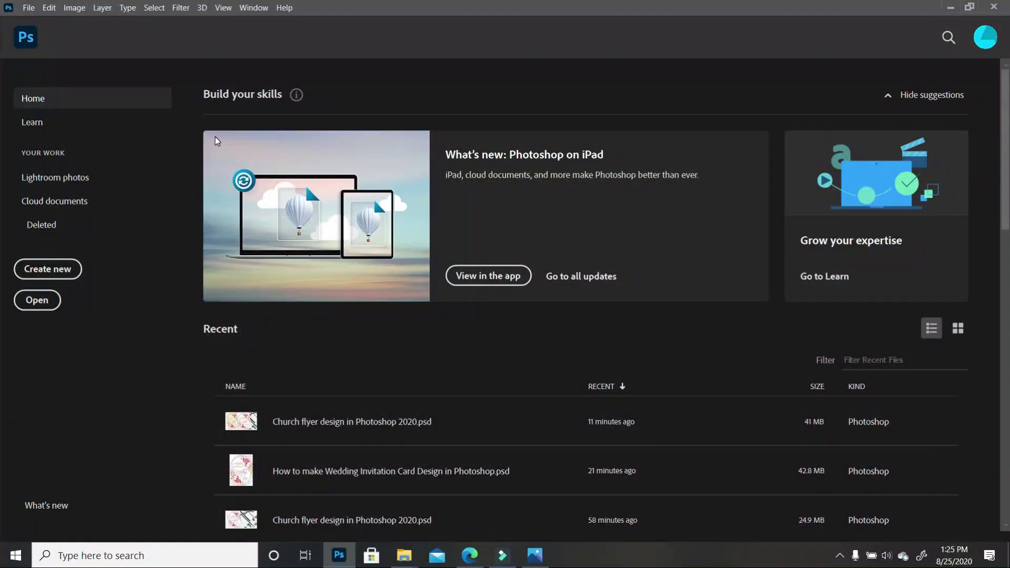
# Step: Open the File menu from the Photoshop home screen
pyautogui.click(31, 12)
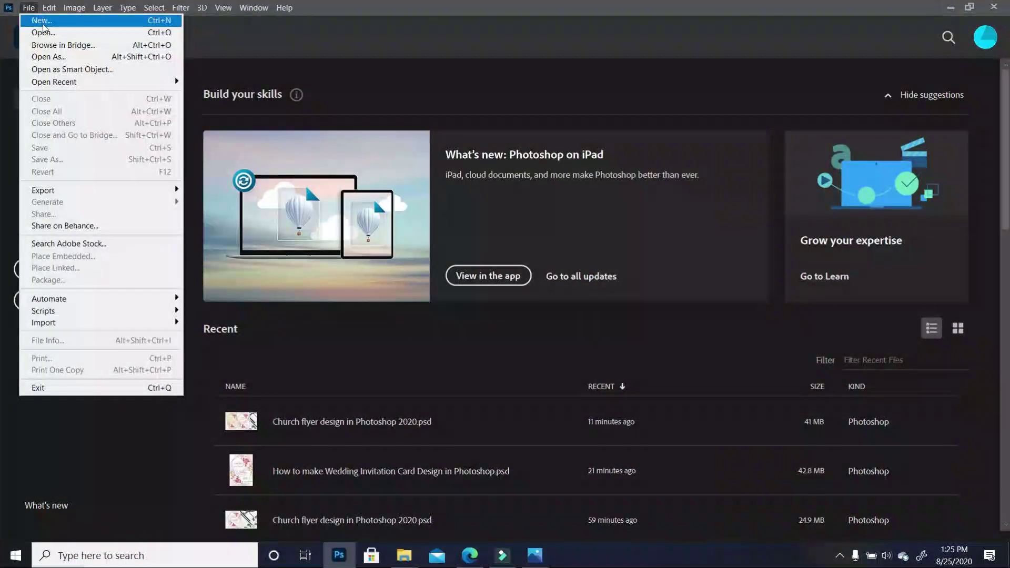
# Step: Create a new 6 × 8 inch, 300 ppi document with a transparent background
pyautogui.click(44, 21)
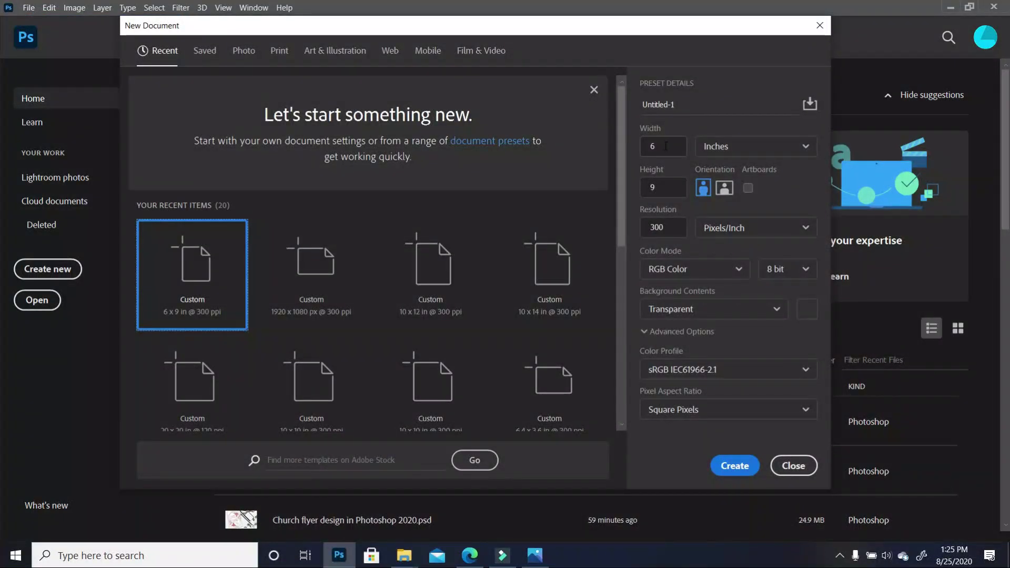
pyautogui.click(665, 193)
pyautogui.write('8')
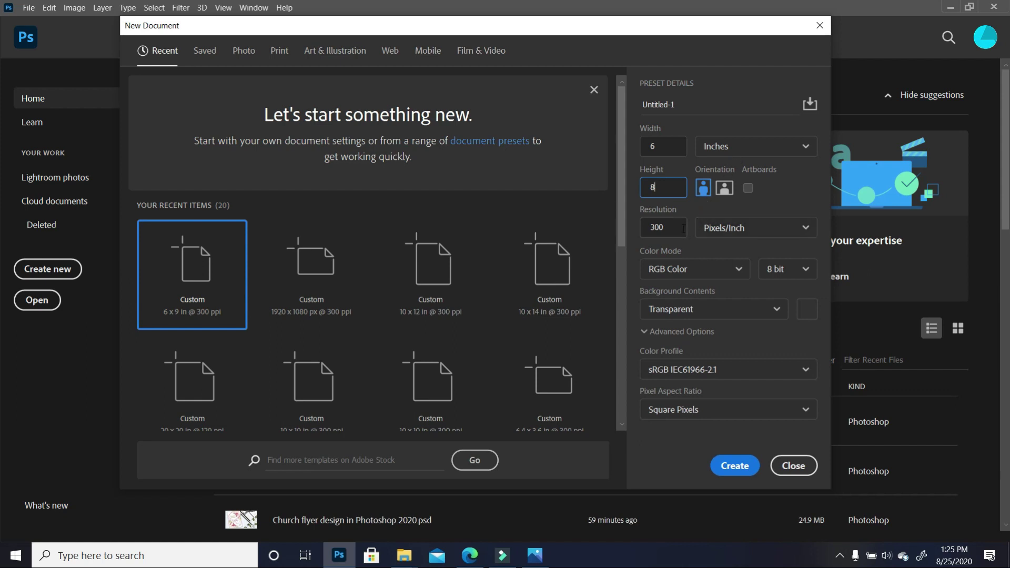
pyautogui.click(735, 466)
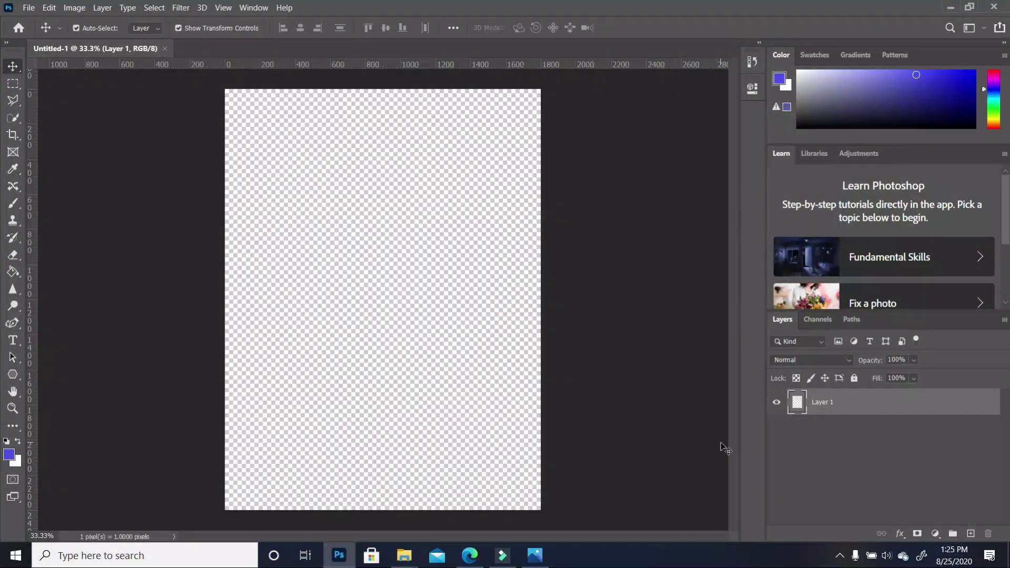
# Step: Reset to default colours with white in front, then Paint Bucket fill the canvas white
pyautogui.click(7, 441)
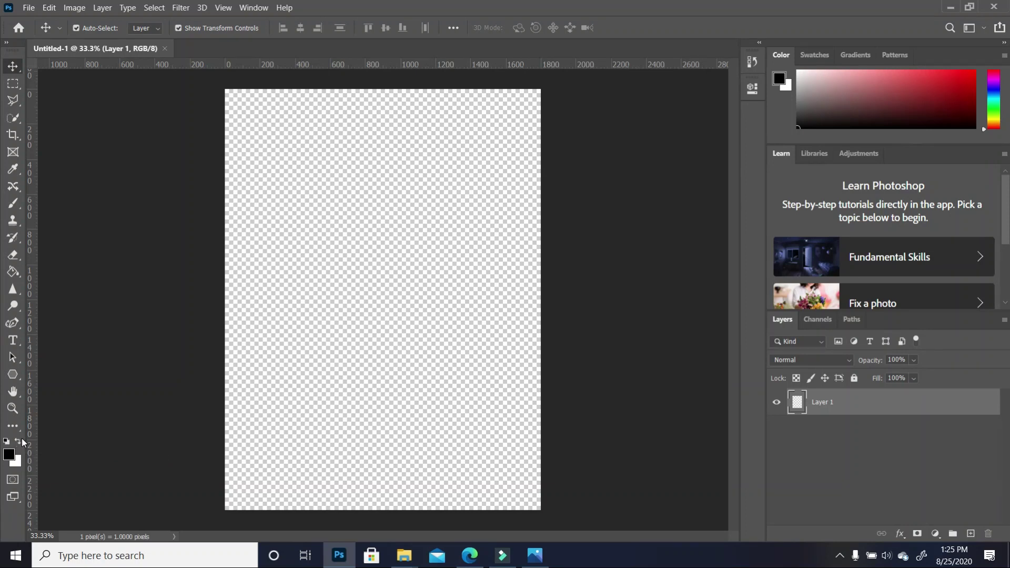
pyautogui.click(18, 442)
pyautogui.click(13, 271)
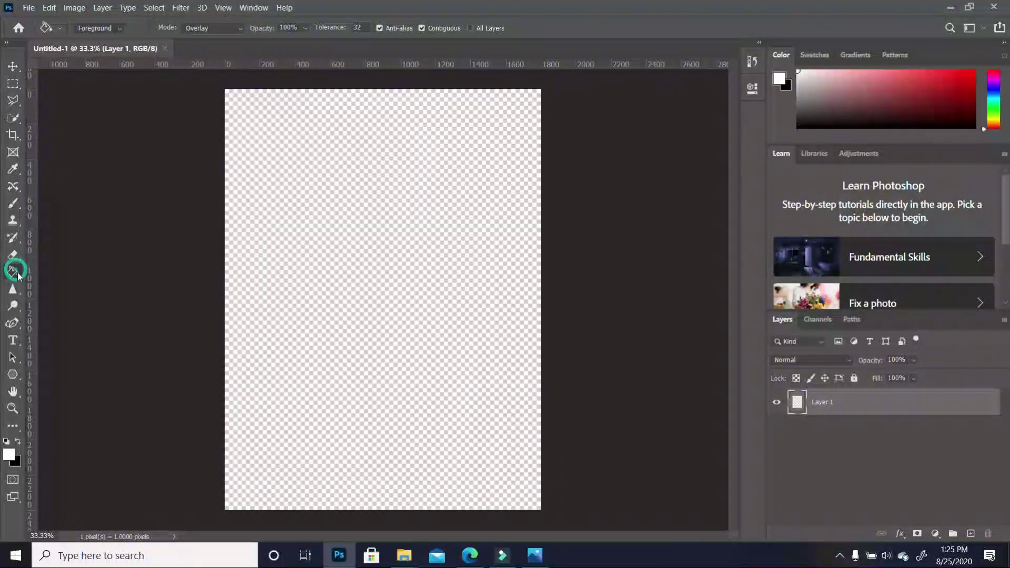
pyautogui.click(396, 319)
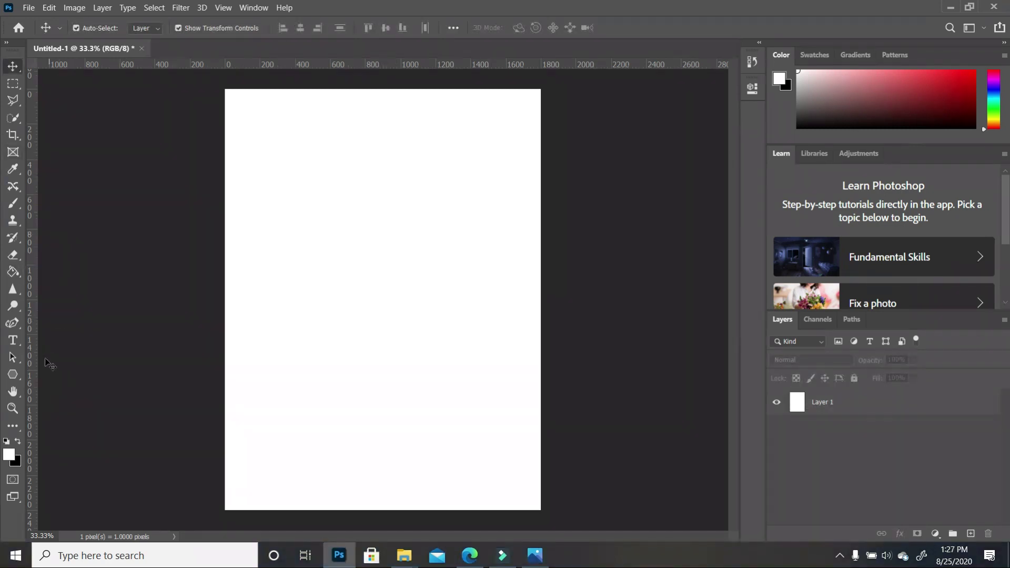
# Step: Switch to the Polygon Tool in shape mode and set its fill to none
pyautogui.click(16, 375)
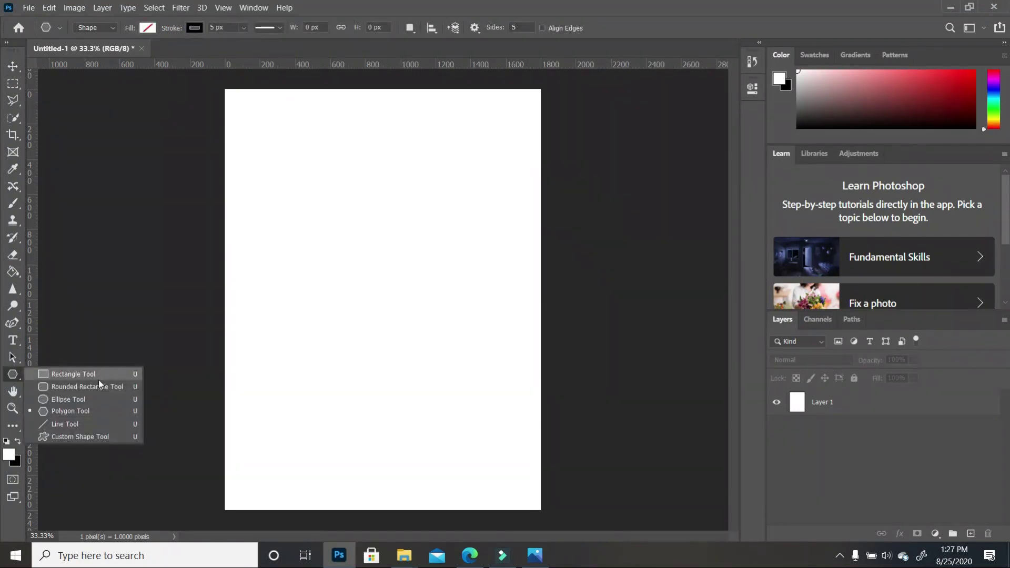
pyautogui.click(86, 413)
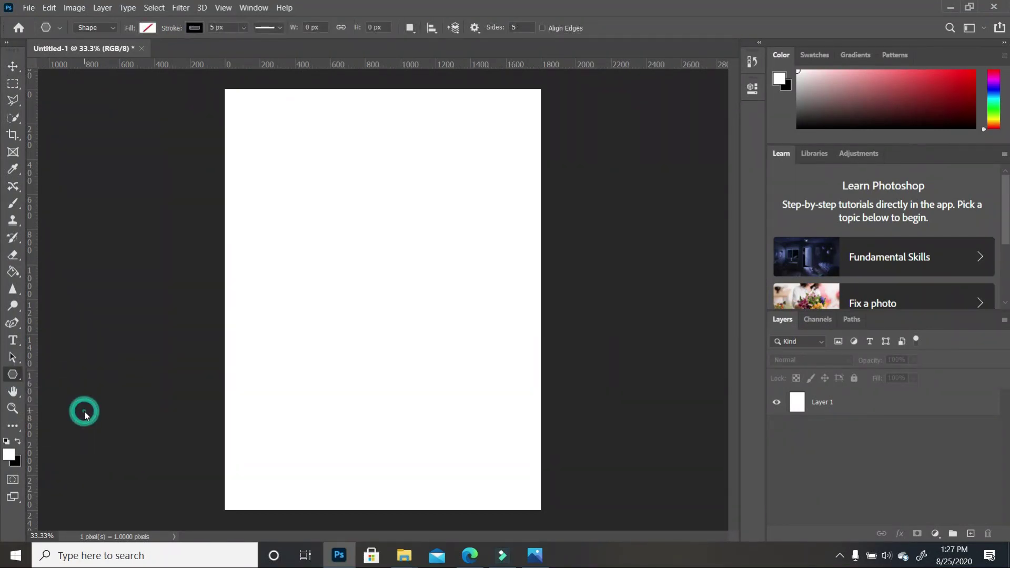
pyautogui.click(113, 27)
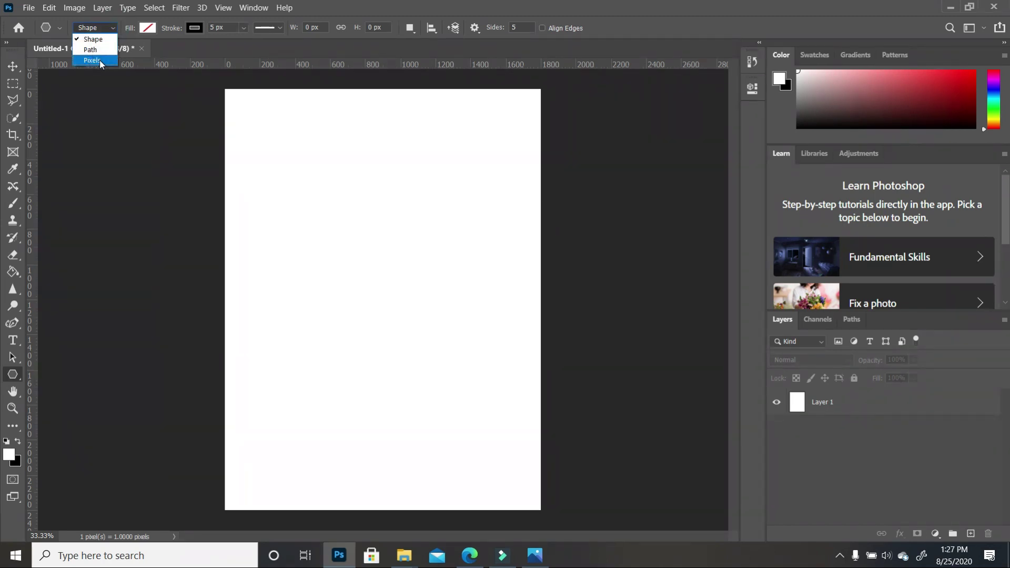
pyautogui.click(148, 27)
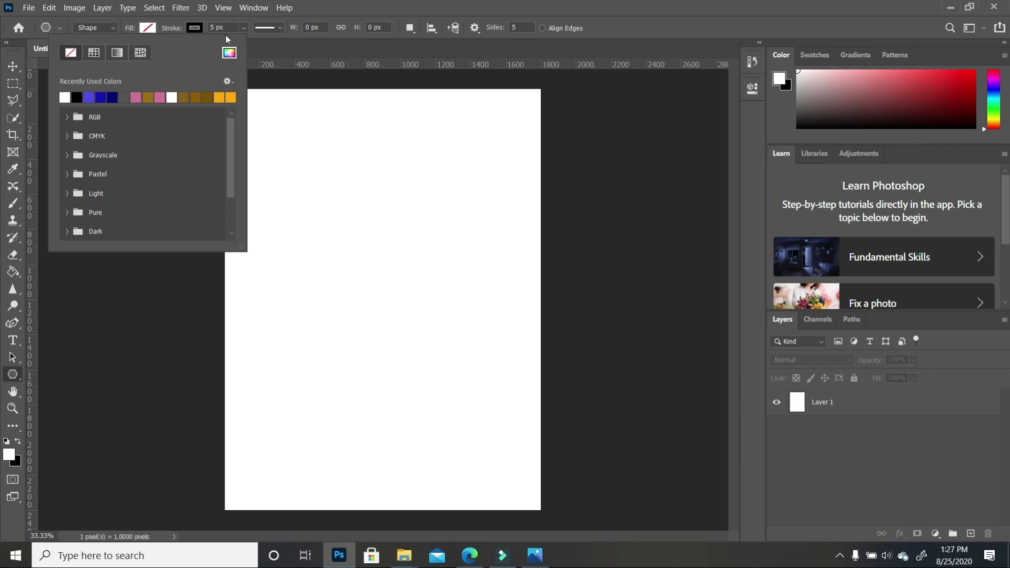
# Step: Give the polygon a 5 px solid gold stroke, #c28308
pyautogui.click(194, 28)
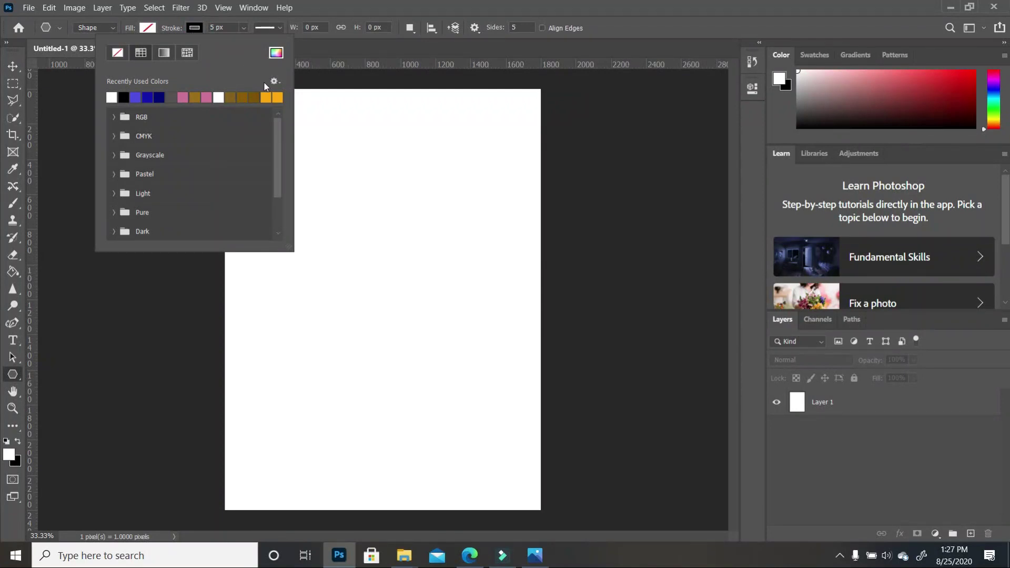
pyautogui.click(284, 95)
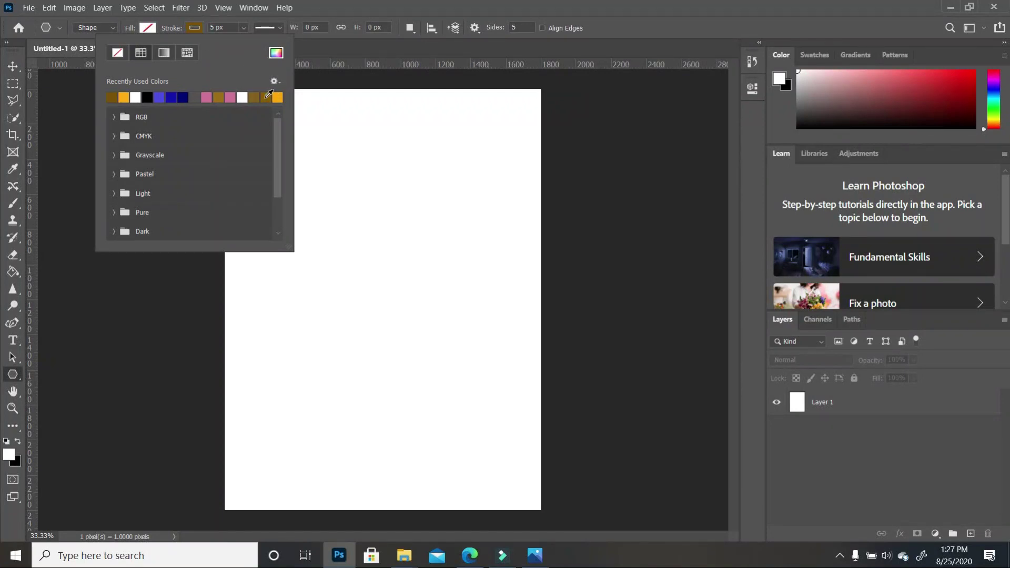
pyautogui.click(266, 97)
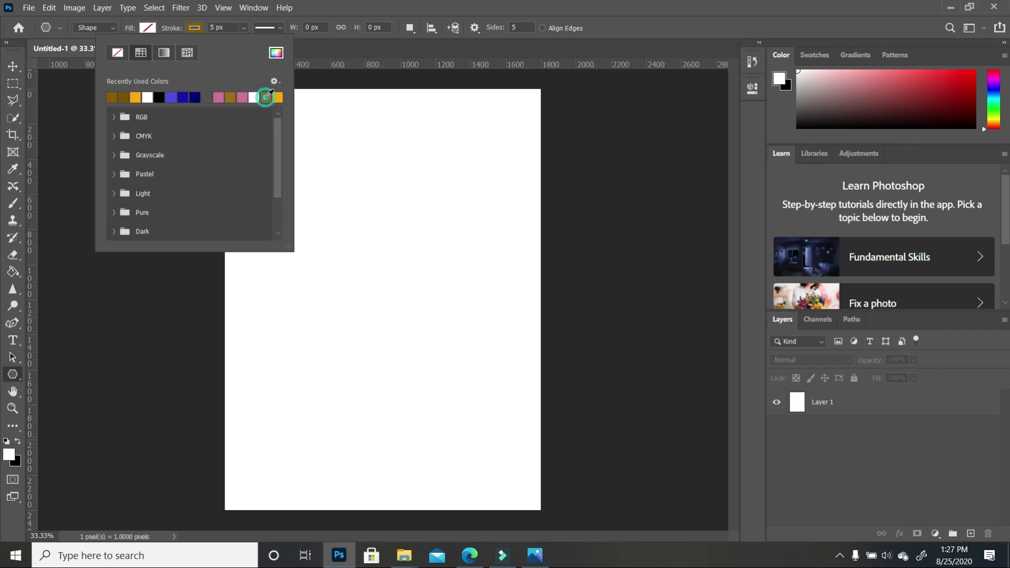
pyautogui.click(278, 54)
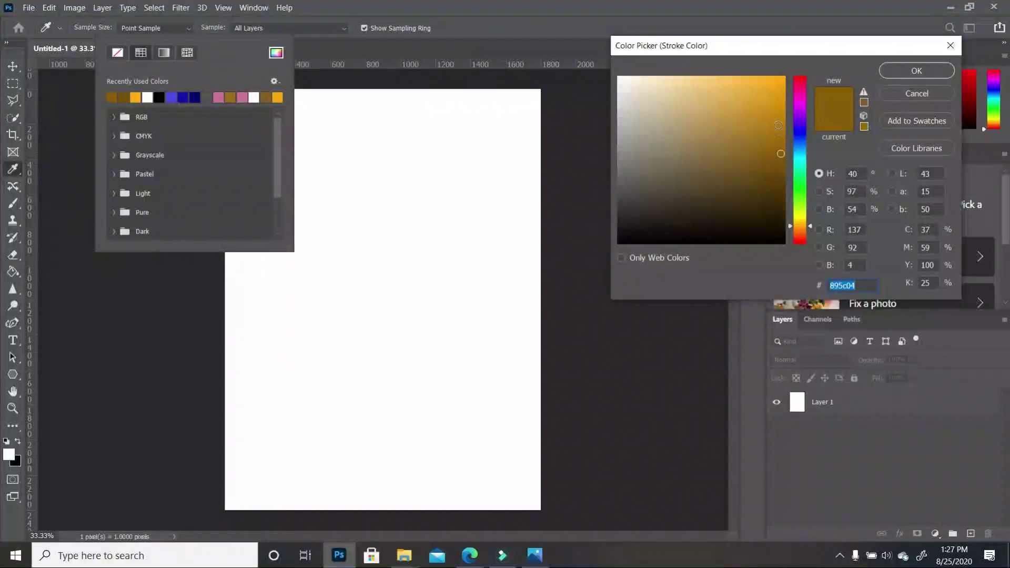
pyautogui.click(778, 125)
pyautogui.click(778, 116)
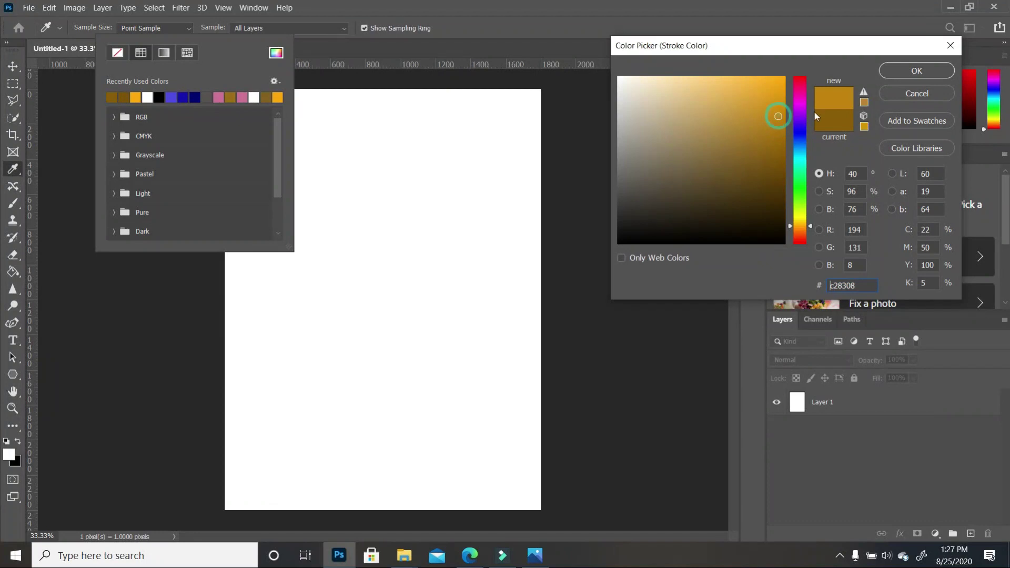
pyautogui.click(916, 71)
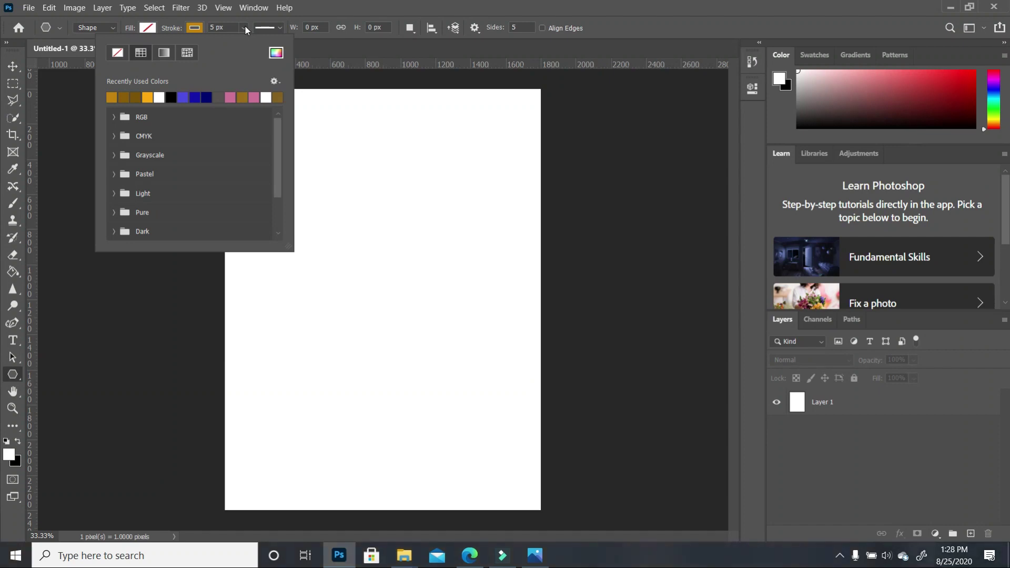
pyautogui.click(279, 27)
pyautogui.click(279, 27)
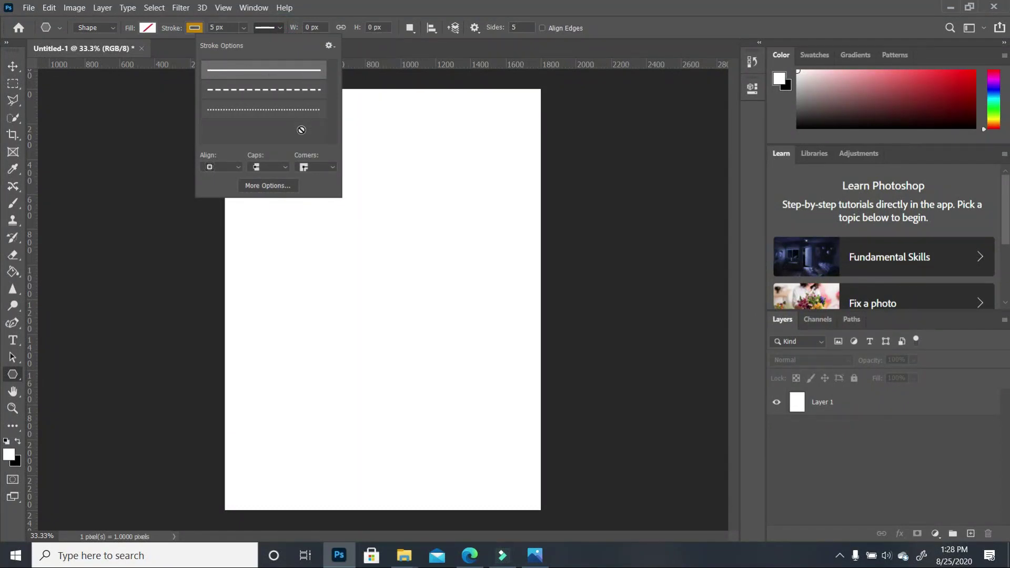
pyautogui.click(283, 27)
pyautogui.click(283, 27)
pyautogui.click(279, 28)
# Step: Draw a gold pentagon near the top-left and lock the white background layer
pyautogui.moveTo(251, 139)
pyautogui.mouseDown()
pyautogui.moveTo(335, 306)
pyautogui.moveTo(297, 229)
pyautogui.moveTo(317, 181)
pyautogui.moveTo(332, 207)
pyautogui.moveTo(305, 171)
pyautogui.moveTo(361, 199)
pyautogui.mouseUp()
pyautogui.press('v')
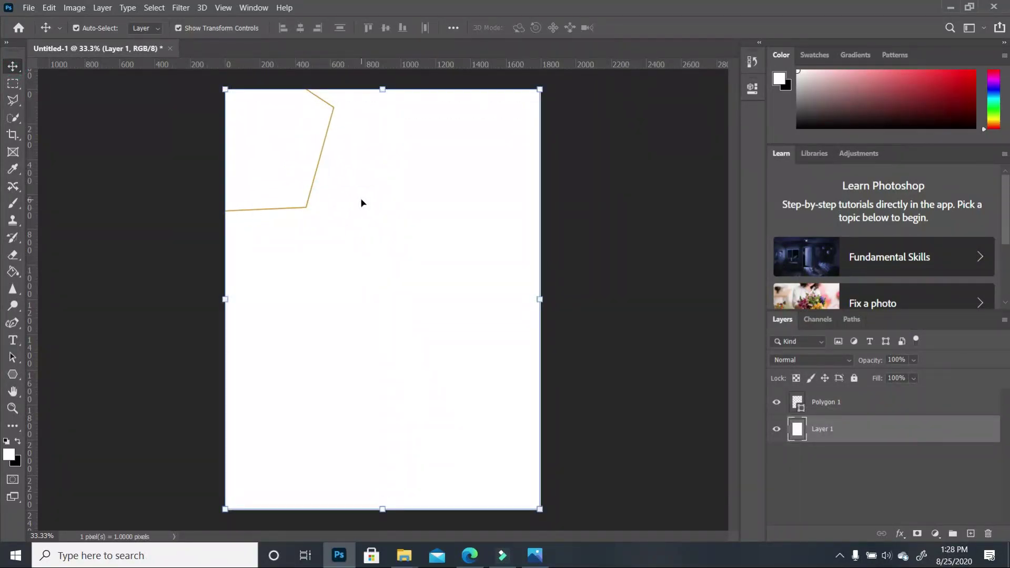
pyautogui.click(326, 141)
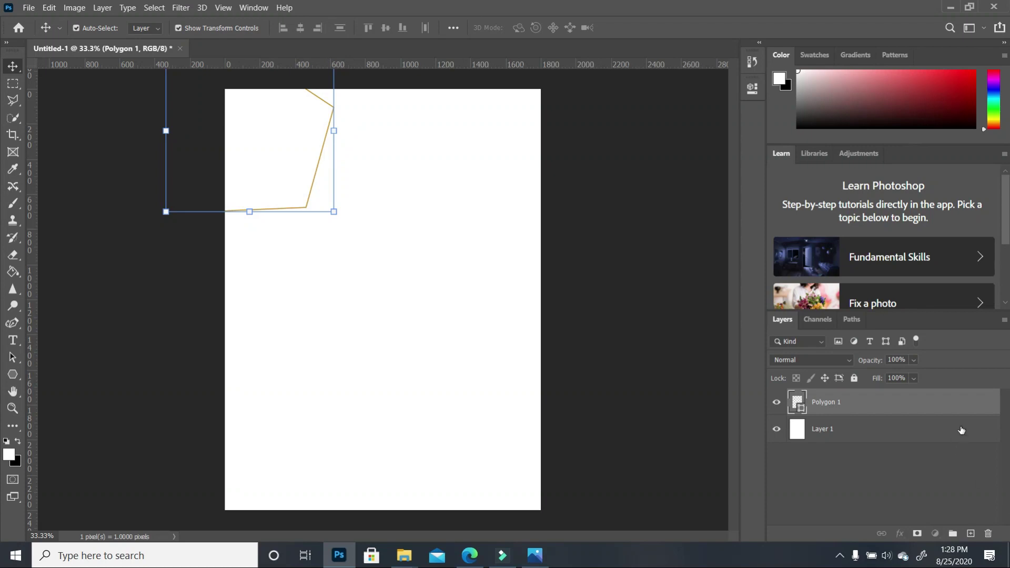
pyautogui.click(960, 429)
pyautogui.click(854, 378)
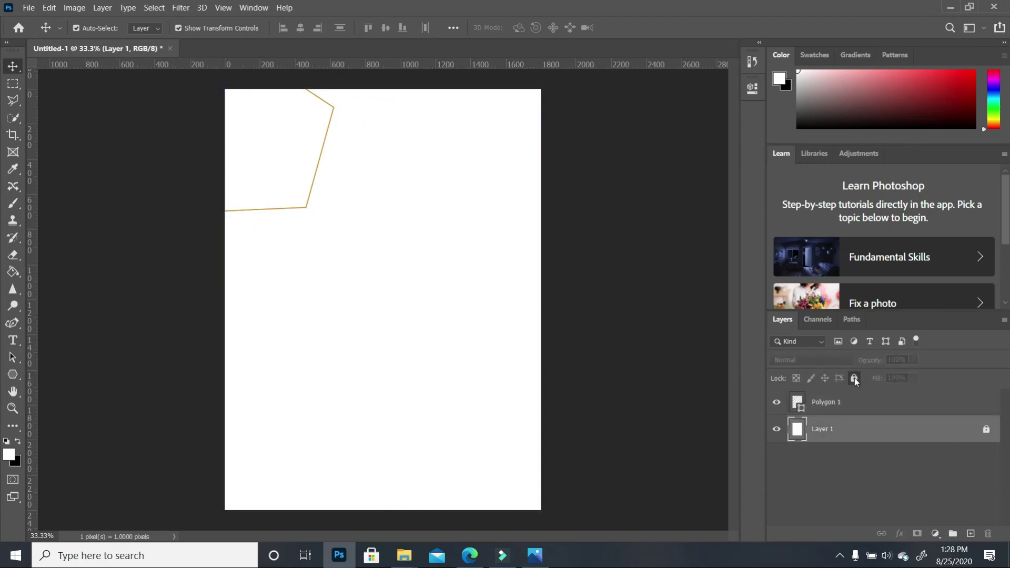
# Step: Select the Polygon 1 layer and centre the pentagon horizontally on the page
pyautogui.scroll(2, 291, 202)
pyautogui.click(325, 101)
pyautogui.click(327, 102)
pyautogui.scroll(-2, 507, 269)
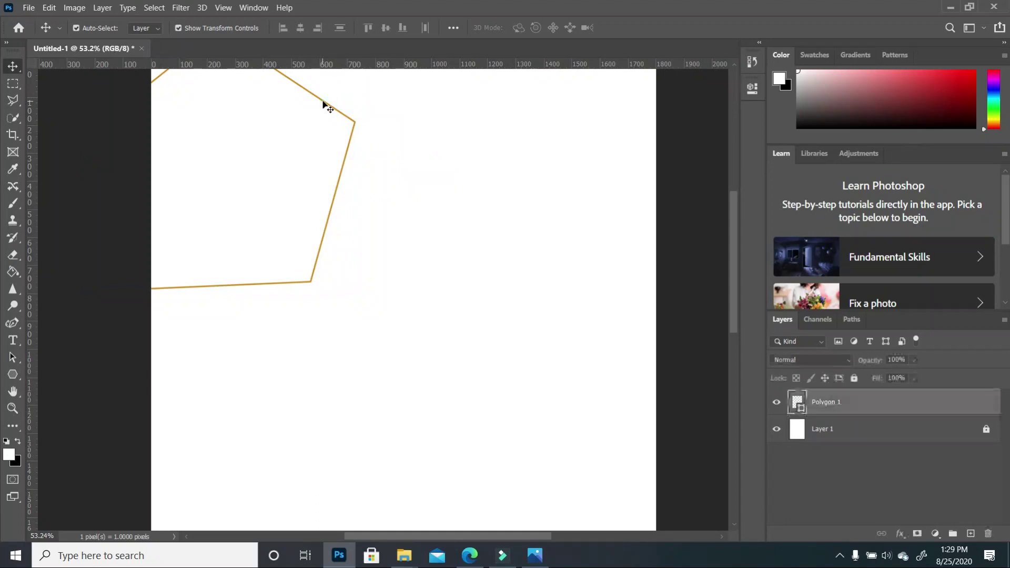
pyautogui.press('ctrl')
pyautogui.scroll(-1, 508, 259)
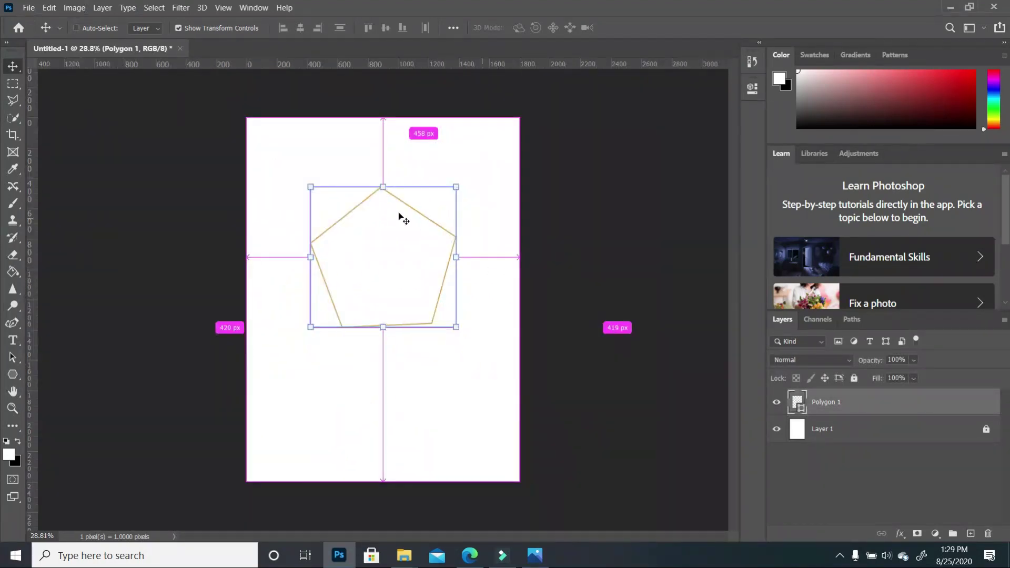
pyautogui.press('ctrl')
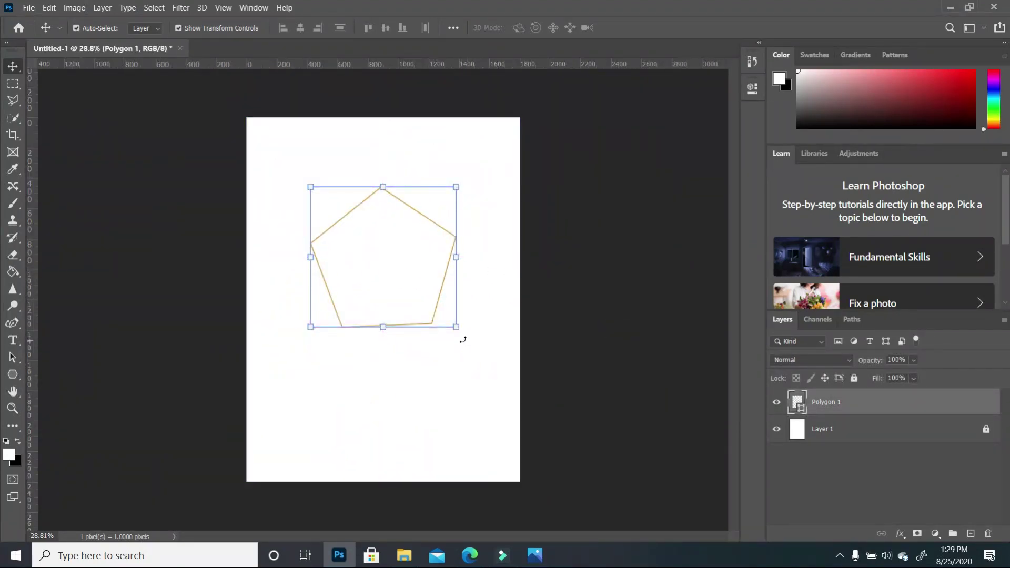
# Step: Rotate the pentagon about 26° and scale it to roughly 180%, stretching toward the page bottom
pyautogui.moveTo(464, 342); pyautogui.dragTo(487, 295)
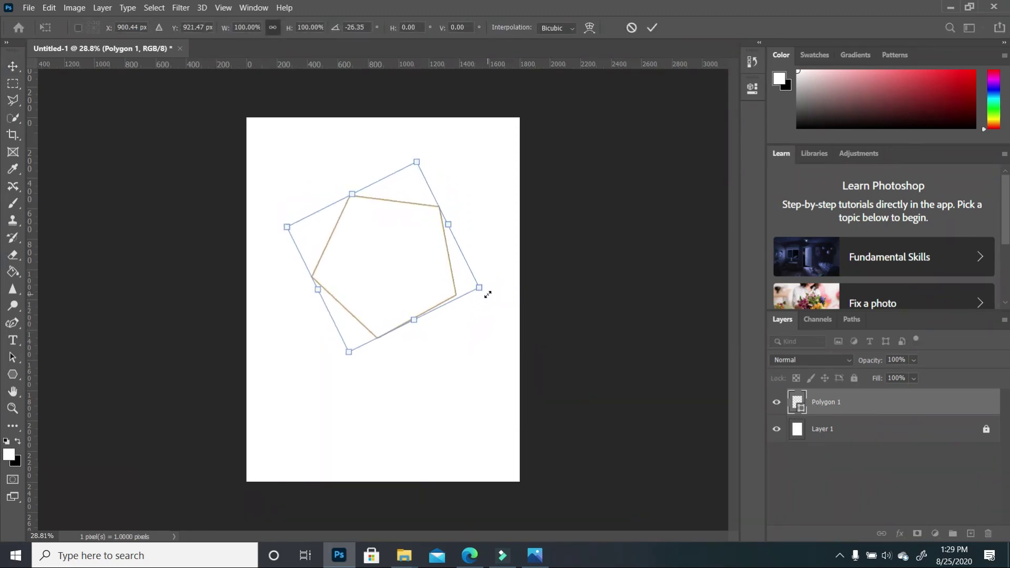
pyautogui.moveTo(418, 158); pyautogui.dragTo(479, 129)
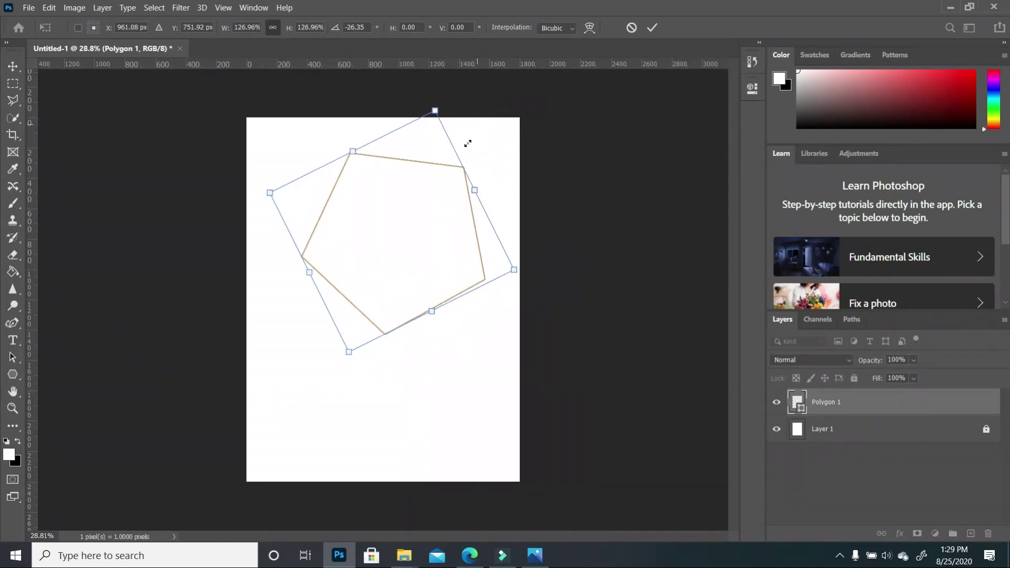
pyautogui.moveTo(348, 351); pyautogui.dragTo(315, 448)
pyautogui.moveTo(441, 117); pyautogui.dragTo(438, 104)
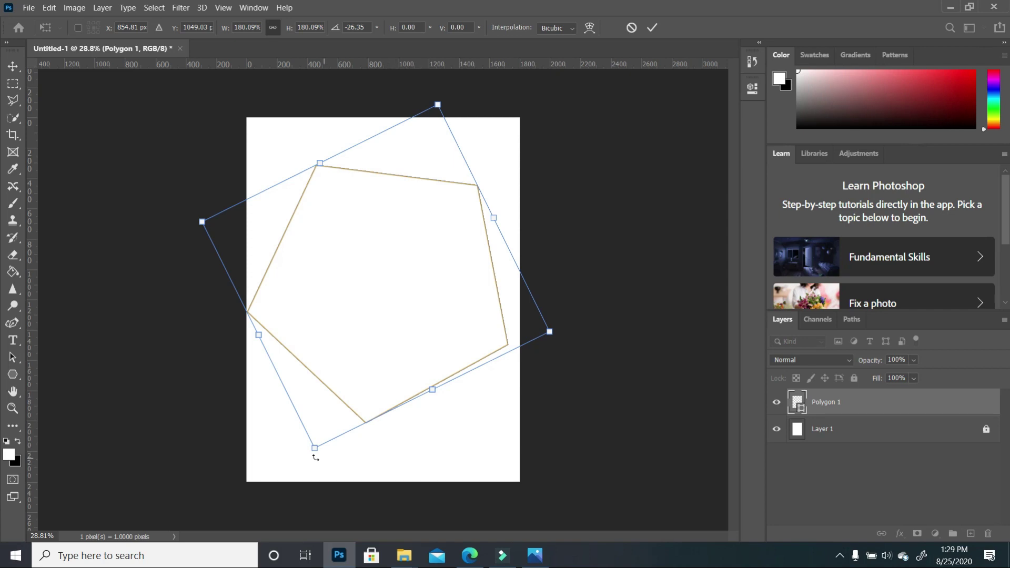
pyautogui.moveTo(314, 451); pyautogui.dragTo(320, 450)
pyautogui.moveTo(550, 332); pyautogui.dragTo(540, 324)
pyautogui.moveTo(428, 381); pyautogui.dragTo(424, 435)
pyautogui.moveTo(570, 369); pyautogui.dragTo(557, 397)
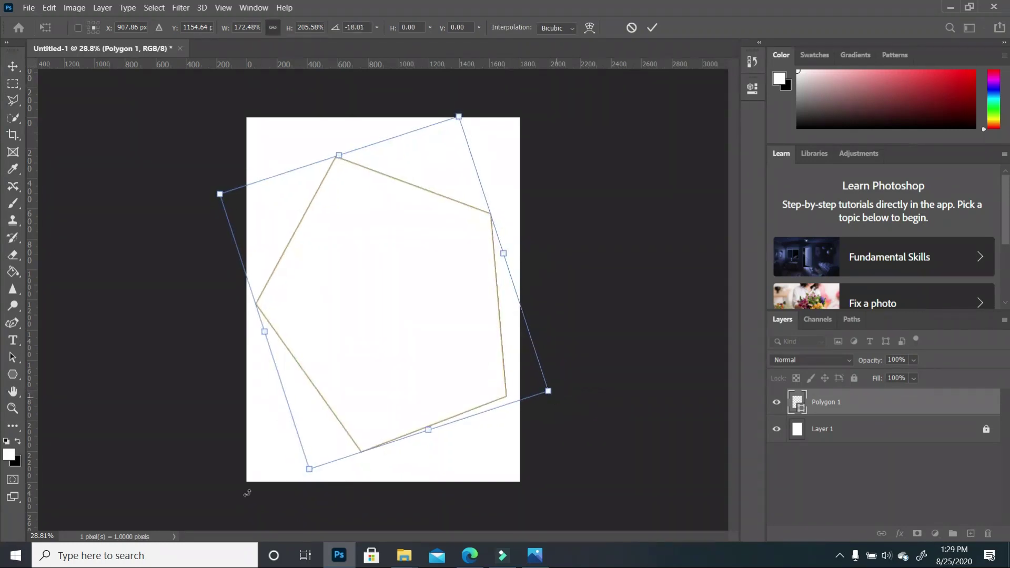
pyautogui.moveTo(309, 469); pyautogui.dragTo(295, 477)
pyautogui.moveTo(550, 396); pyautogui.dragTo(567, 404)
# Step: Refine the pentagon's tilt to about 13°, adjust its size and position, and apply
pyautogui.moveTo(226, 185); pyautogui.dragTo(234, 133)
pyautogui.moveTo(342, 293); pyautogui.dragTo(352, 308)
pyautogui.moveTo(575, 455); pyautogui.dragTo(548, 435)
pyautogui.moveTo(347, 136); pyautogui.dragTo(343, 113)
pyautogui.moveTo(514, 256); pyautogui.dragTo(511, 261)
pyautogui.moveTo(341, 118); pyautogui.dragTo(342, 124)
pyautogui.moveTo(297, 495); pyautogui.dragTo(295, 492)
pyautogui.moveTo(498, 255); pyautogui.dragTo(500, 255)
pyautogui.press('Return')
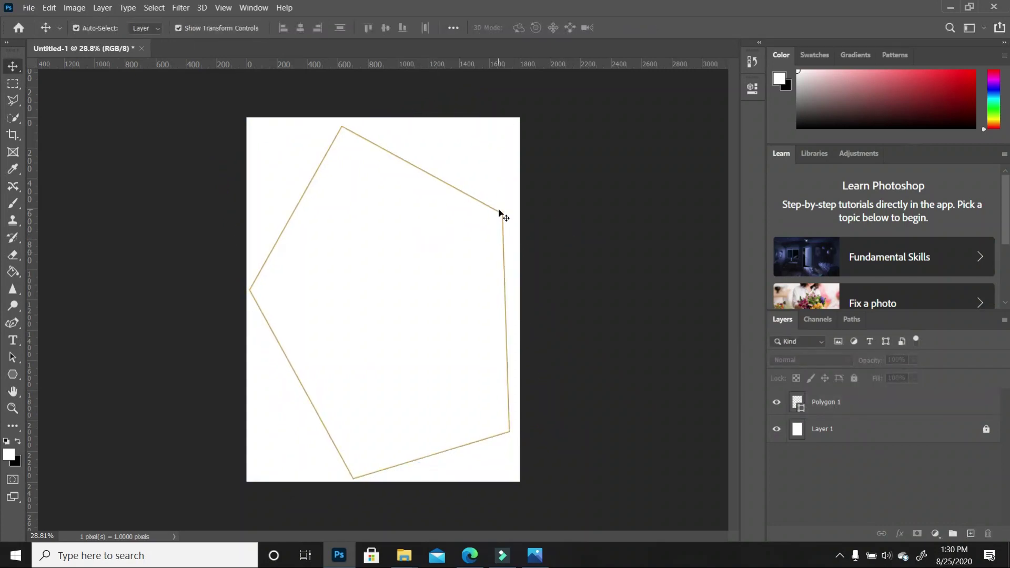
# Step: Make two copies of the pentagon layer, rotating each copy slightly
pyautogui.click(911, 410)
pyautogui.moveTo(961, 422); pyautogui.dragTo(971, 533)
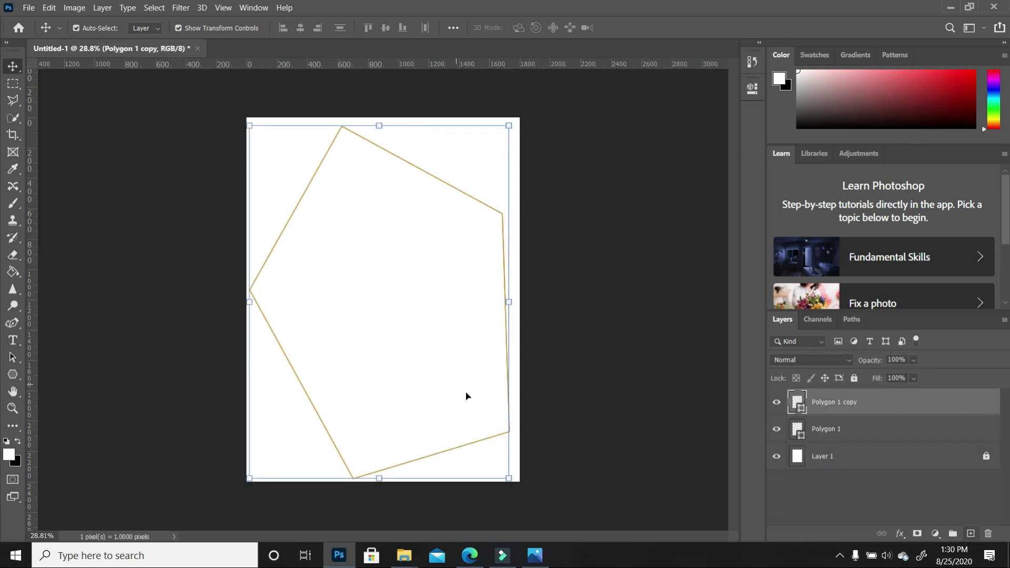
pyautogui.moveTo(512, 490); pyautogui.dragTo(539, 454)
pyautogui.moveTo(897, 410); pyautogui.dragTo(975, 423)
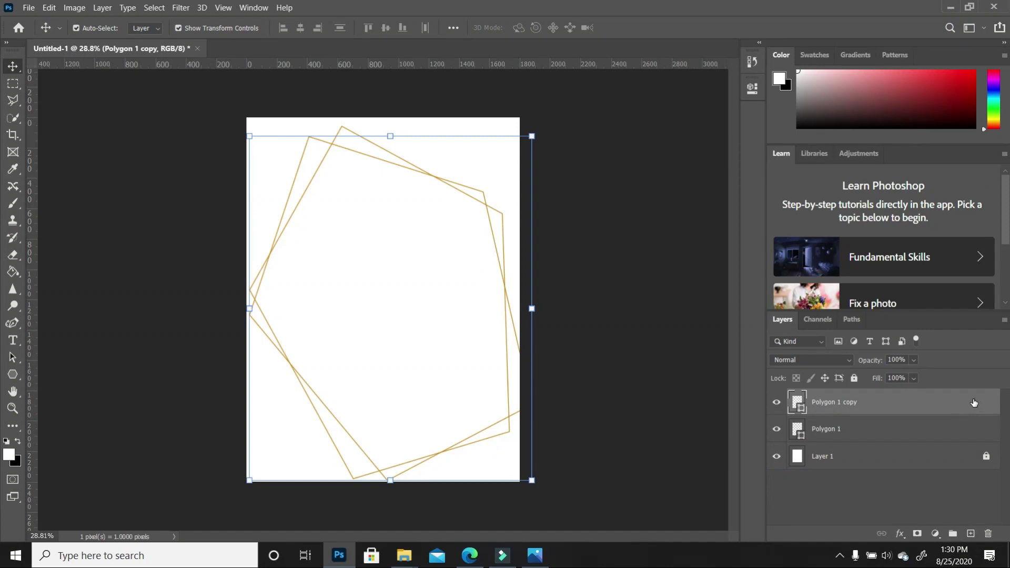
pyautogui.rightClick(971, 404)
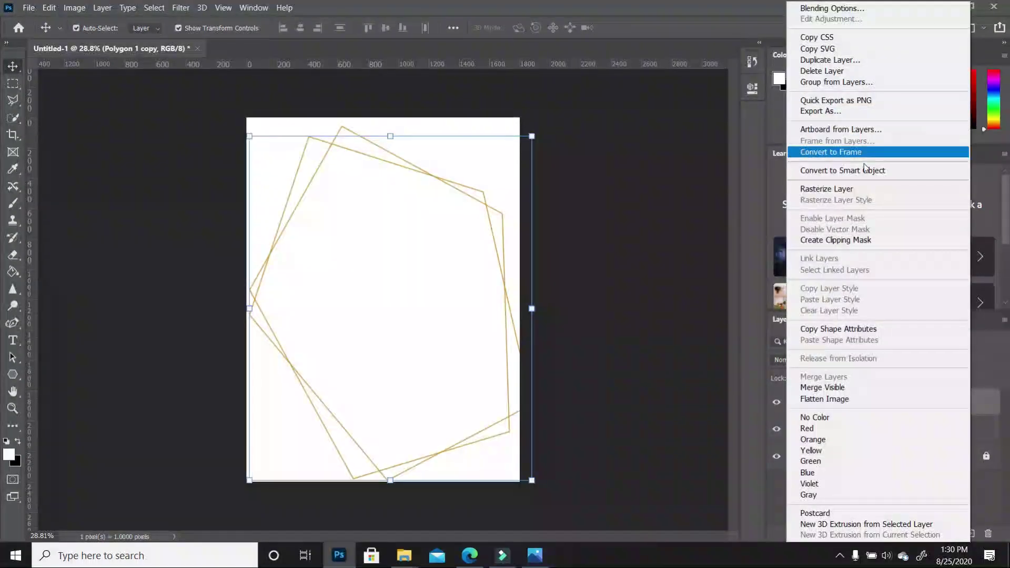
pyautogui.click(654, 343)
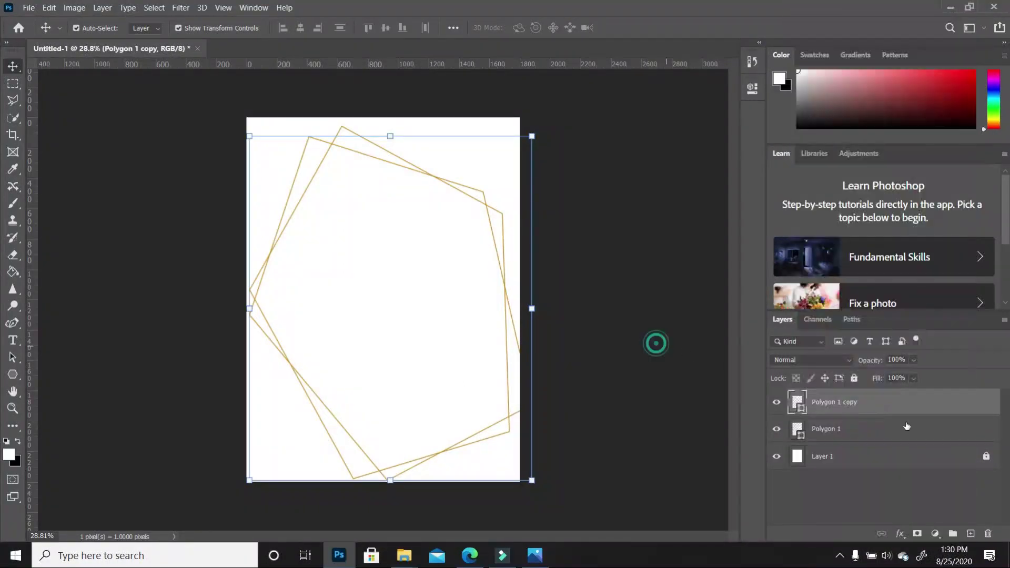
pyautogui.moveTo(972, 408); pyautogui.dragTo(970, 533)
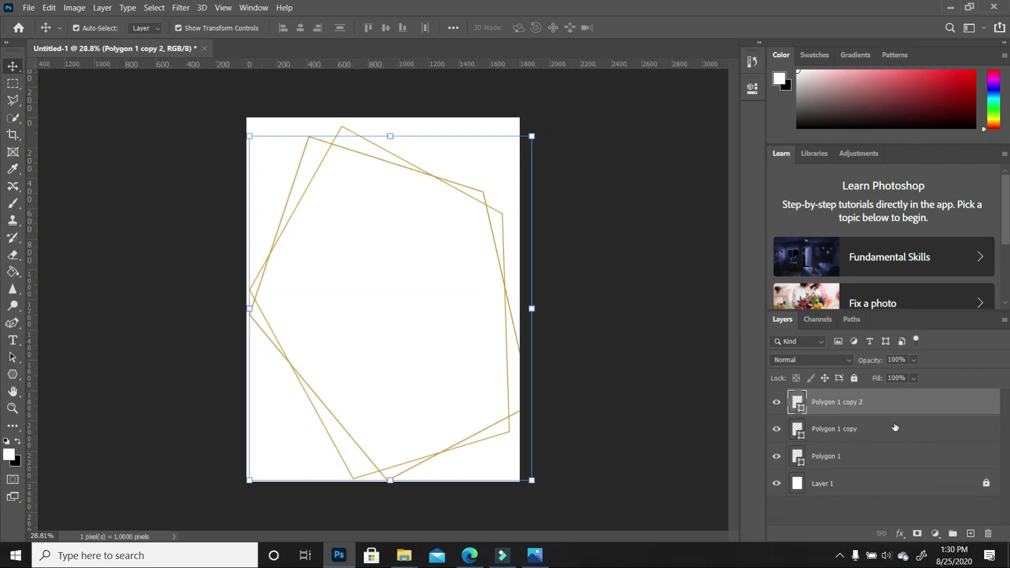
pyautogui.moveTo(544, 489); pyautogui.dragTo(576, 449)
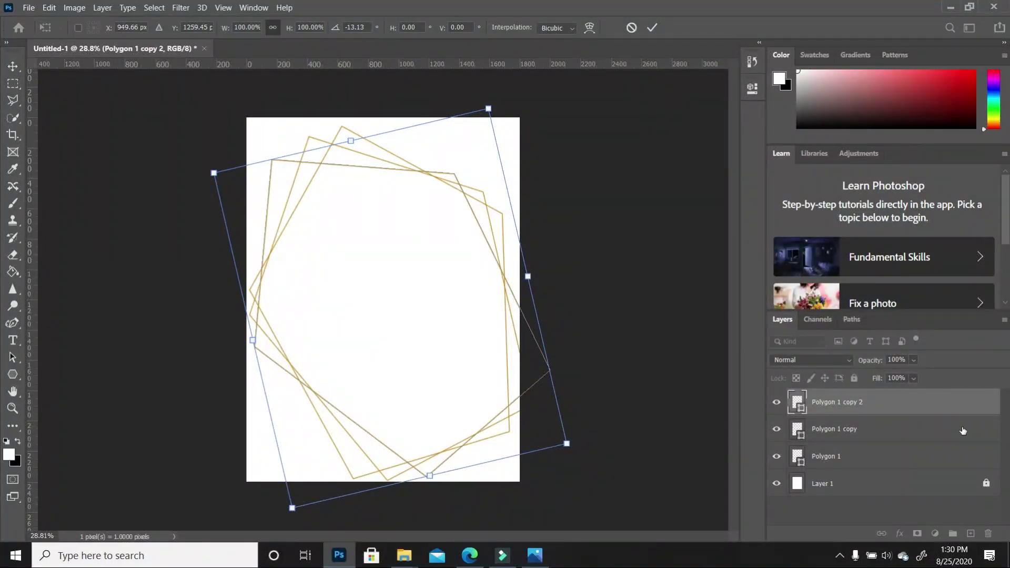
pyautogui.doubleClick(469, 299)
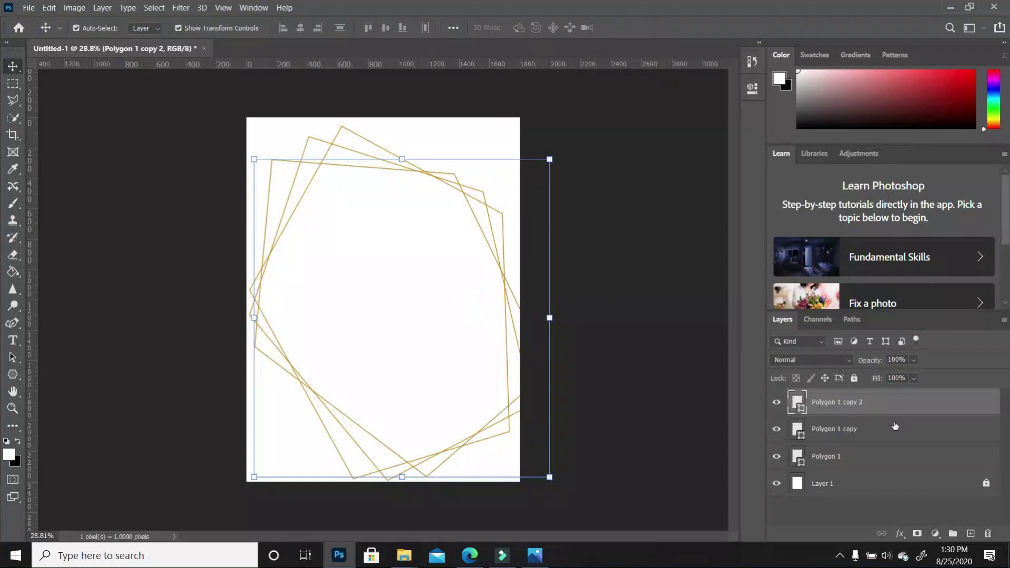
# Step: Rotate, shrink and stretch all three polygons taller together
pyautogui.keyDown('shift'); pyautogui.click(863, 458); pyautogui.keyUp('shift')
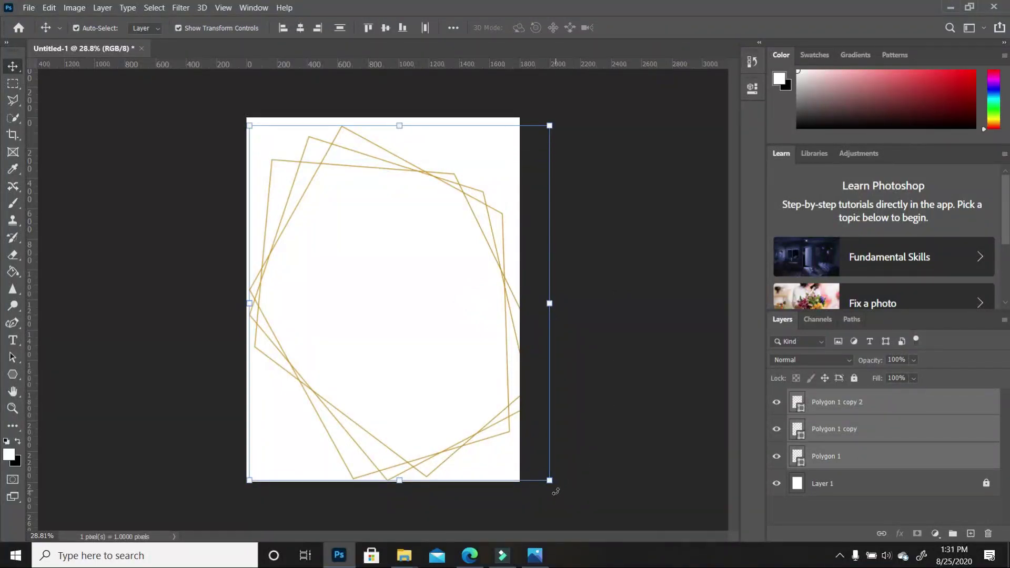
pyautogui.moveTo(555, 495); pyautogui.dragTo(526, 513)
pyautogui.moveTo(579, 148); pyautogui.dragTo(559, 164)
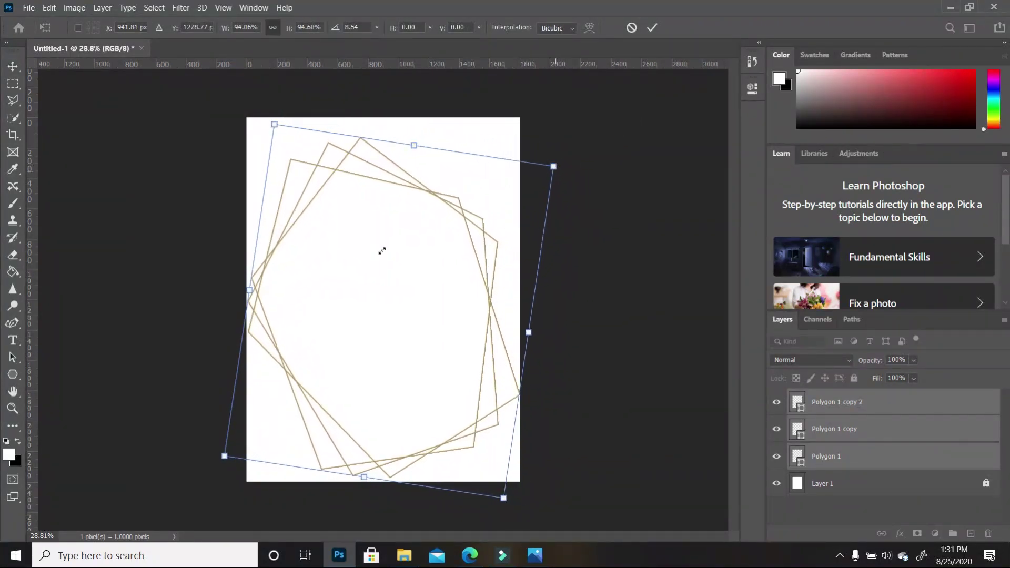
pyautogui.moveTo(223, 457); pyautogui.dragTo(229, 452)
pyautogui.moveTo(277, 123); pyautogui.dragTo(275, 106)
pyautogui.doubleClick(300, 153)
pyautogui.click(300, 152)
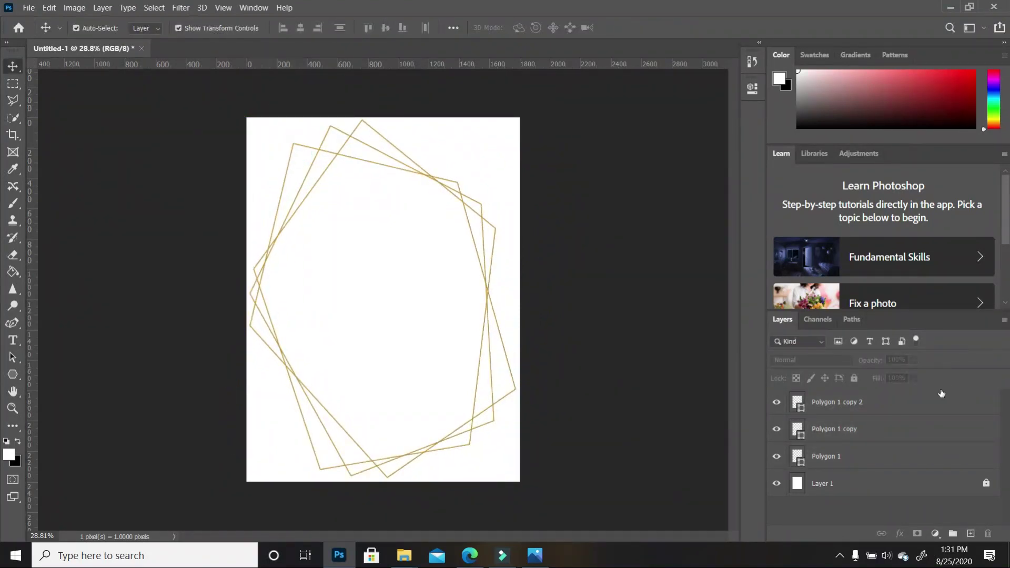
# Step: Rotate Polygon 1 copy 2 counter-clockwise and apply it
pyautogui.click(877, 409)
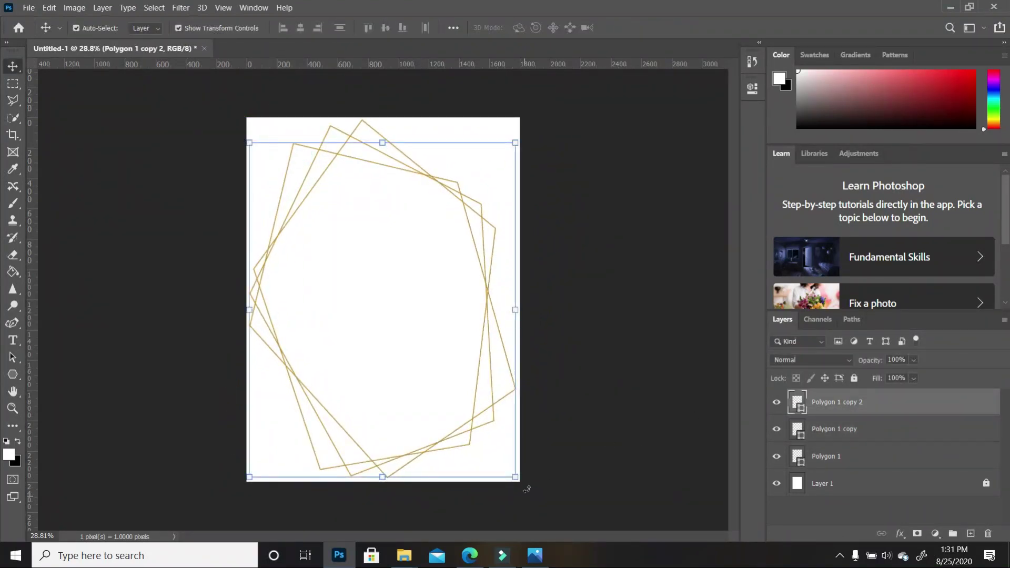
pyautogui.moveTo(528, 488); pyautogui.dragTo(532, 446)
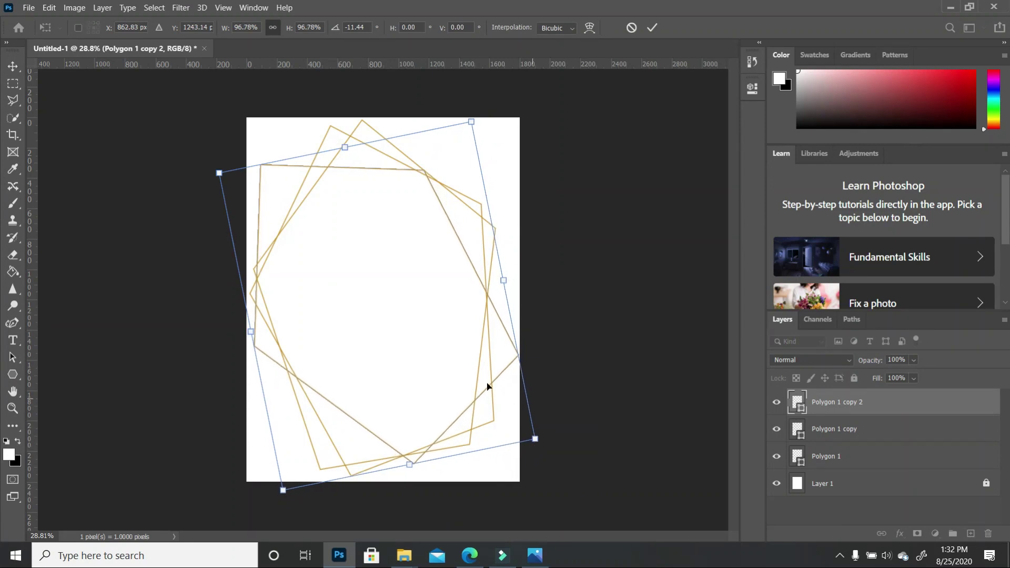
pyautogui.doubleClick(430, 351)
pyautogui.click(678, 346)
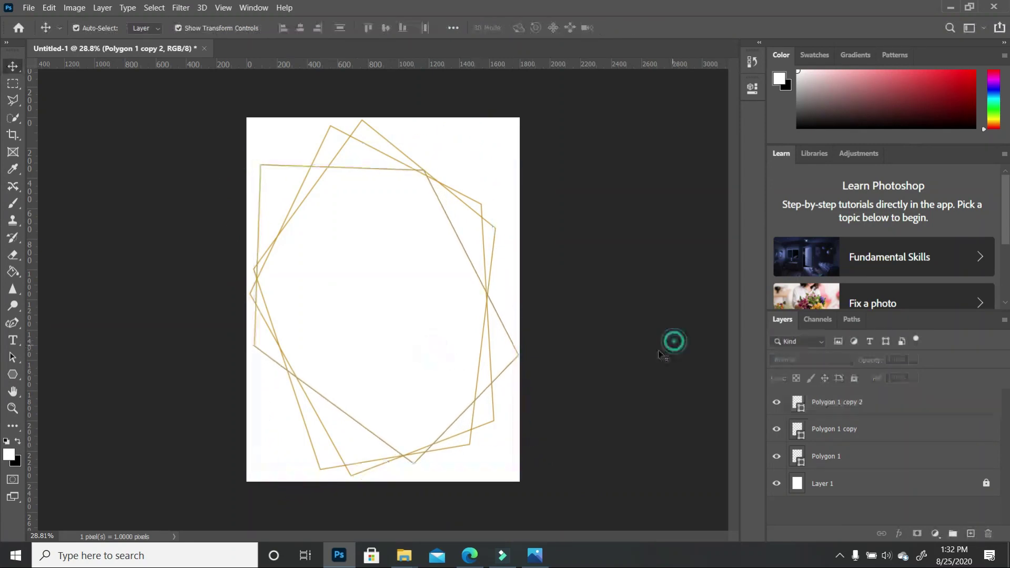
pyautogui.click(409, 565)
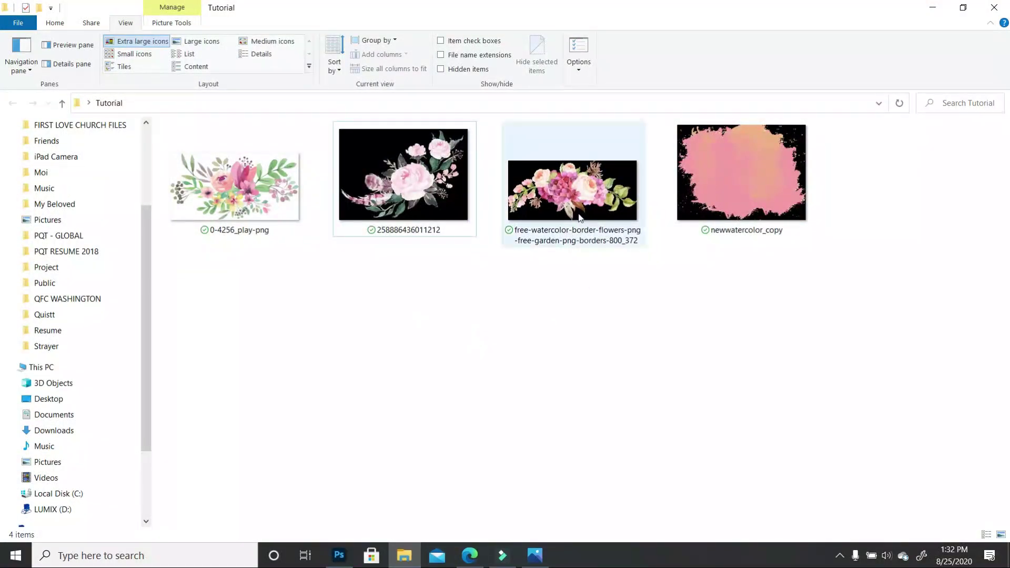
# Step: Place free-watercolor-border-flowers-png from the Tutorial folder at the page centre
pyautogui.moveTo(579, 204); pyautogui.dragTo(437, 258)
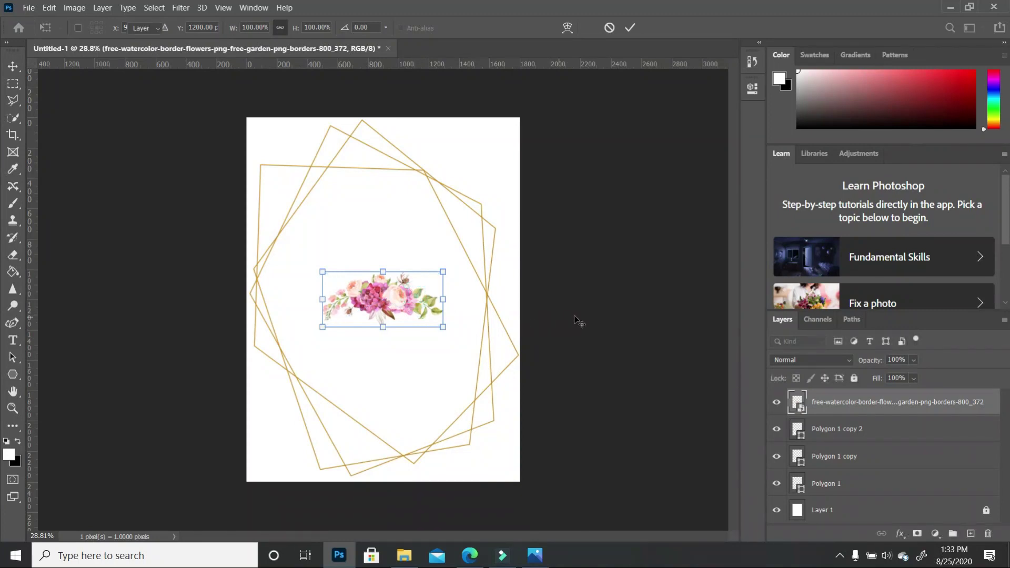
pyautogui.press('Return')
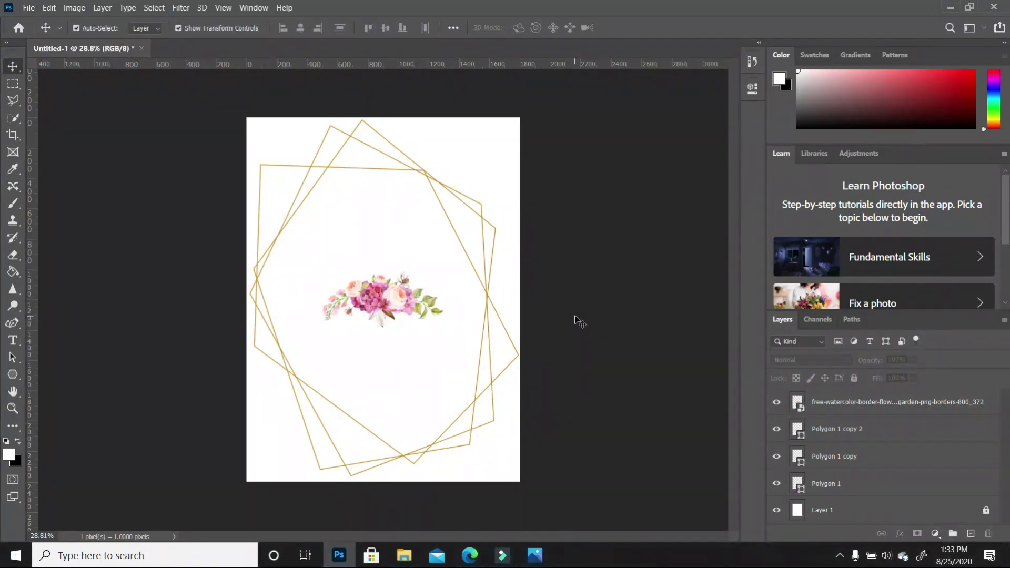
pyautogui.click(392, 305)
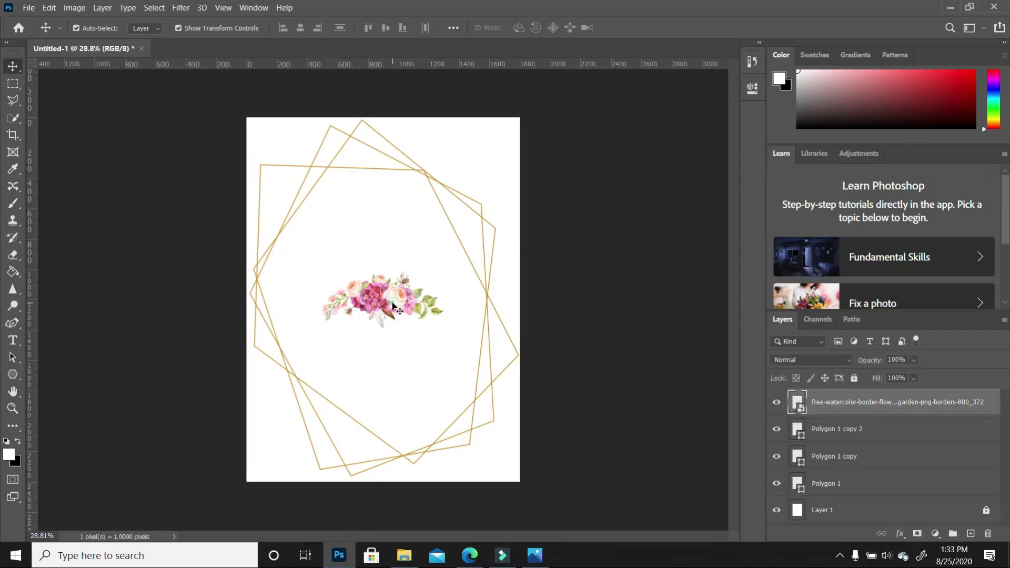
pyautogui.click(473, 557)
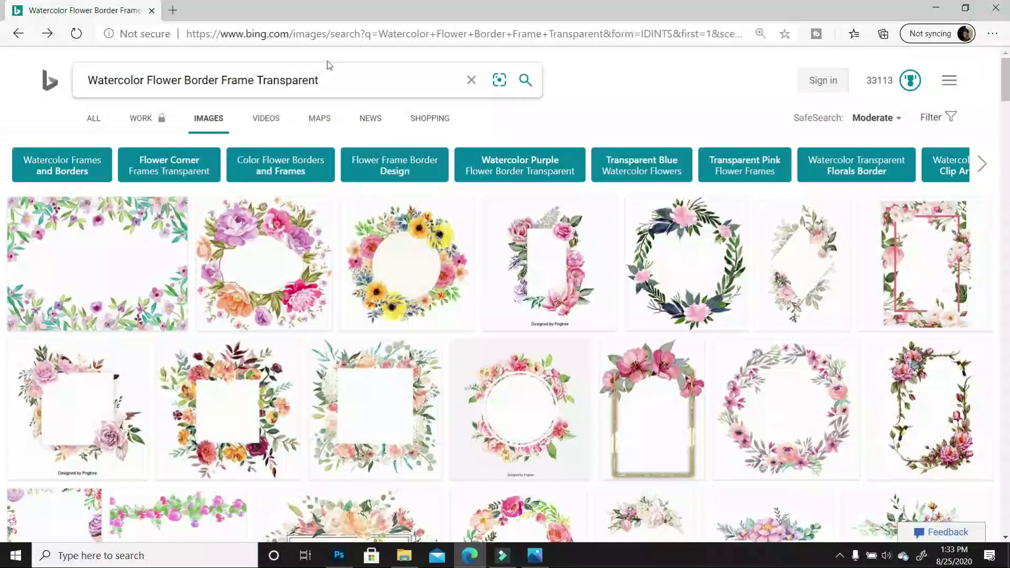
# Step: Select the 'Watercolor Flower Border Frame Transparent' query in the Bing search box
pyautogui.click(370, 88)
pyautogui.click(361, 81)
pyautogui.moveTo(334, 79); pyautogui.dragTo(68, 73)
pyautogui.click(349, 79)
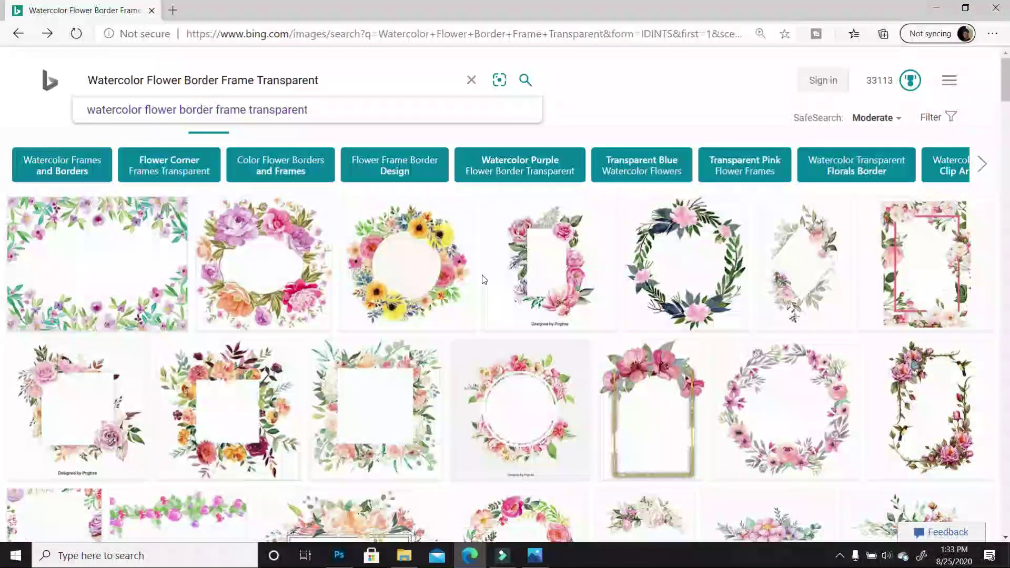
# Step: Scroll through the watercolor flower border image results for more bouquets
pyautogui.scroll(-3, 480, 279)
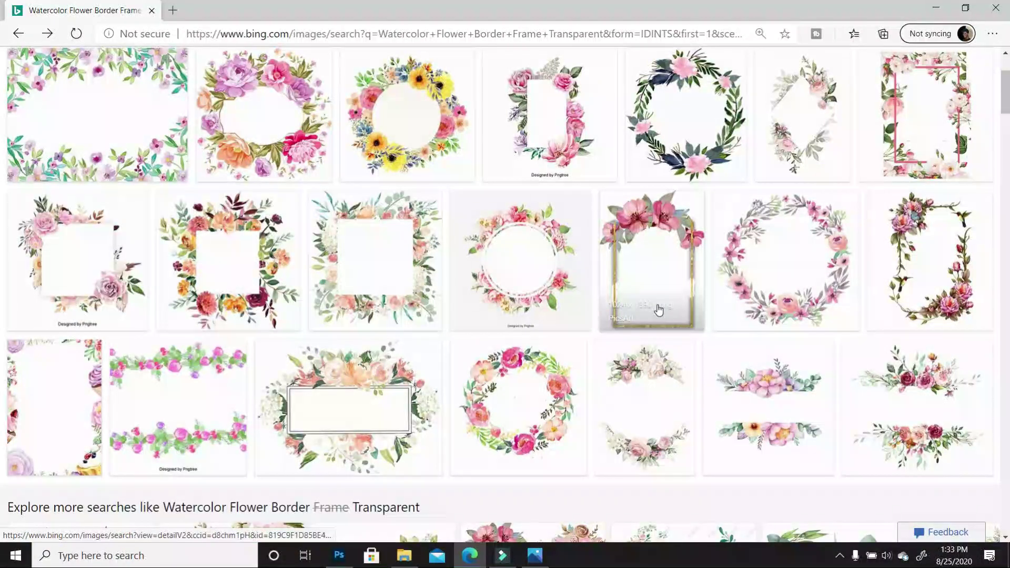
pyautogui.scroll(3, 658, 310)
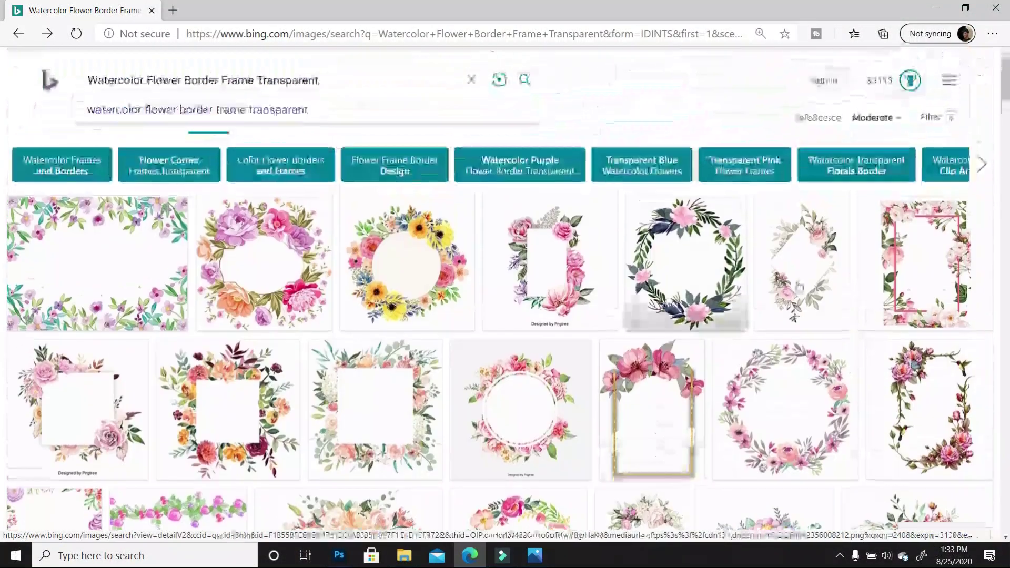
pyautogui.scroll(-8, 648, 325)
pyautogui.scroll(8, 360, 257)
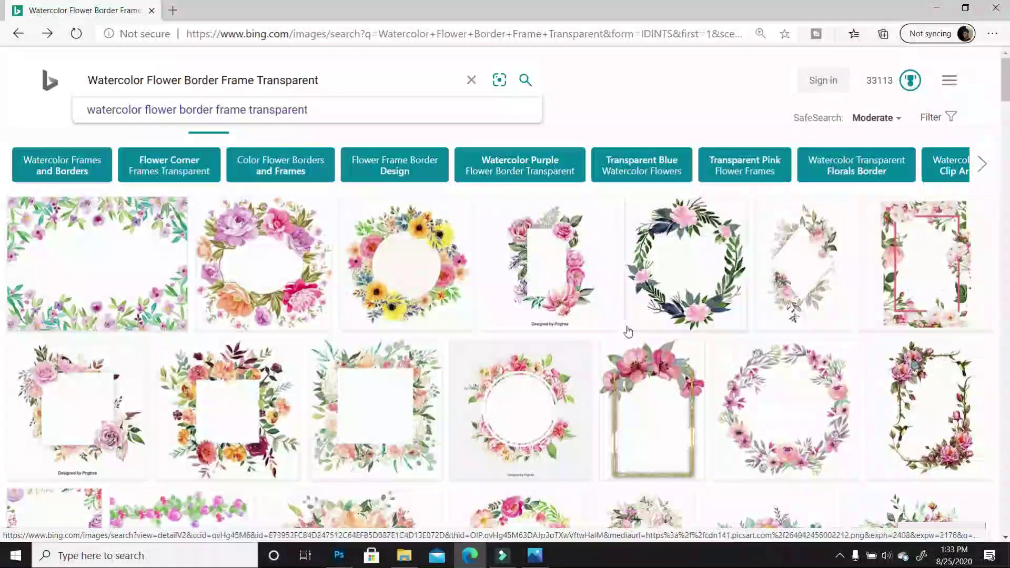
pyautogui.scroll(-10, 626, 330)
pyautogui.scroll(-4, 631, 326)
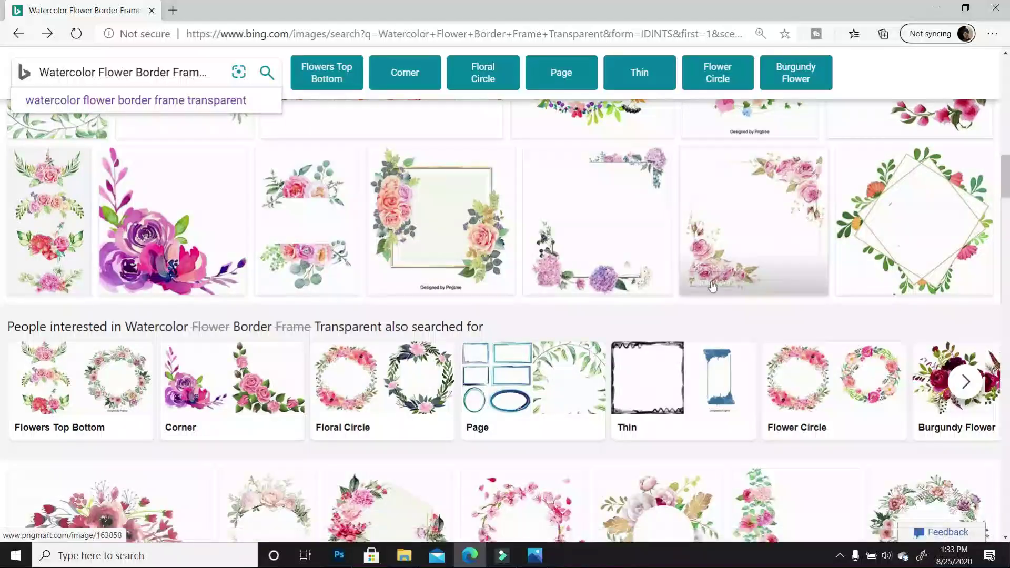
pyautogui.scroll(-4, 658, 305)
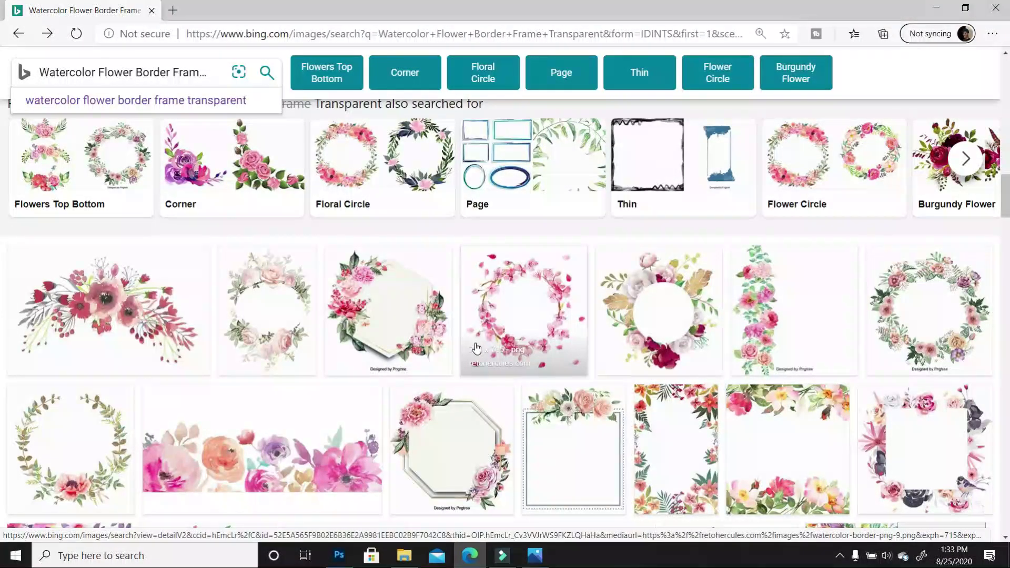
pyautogui.scroll(-3, 624, 389)
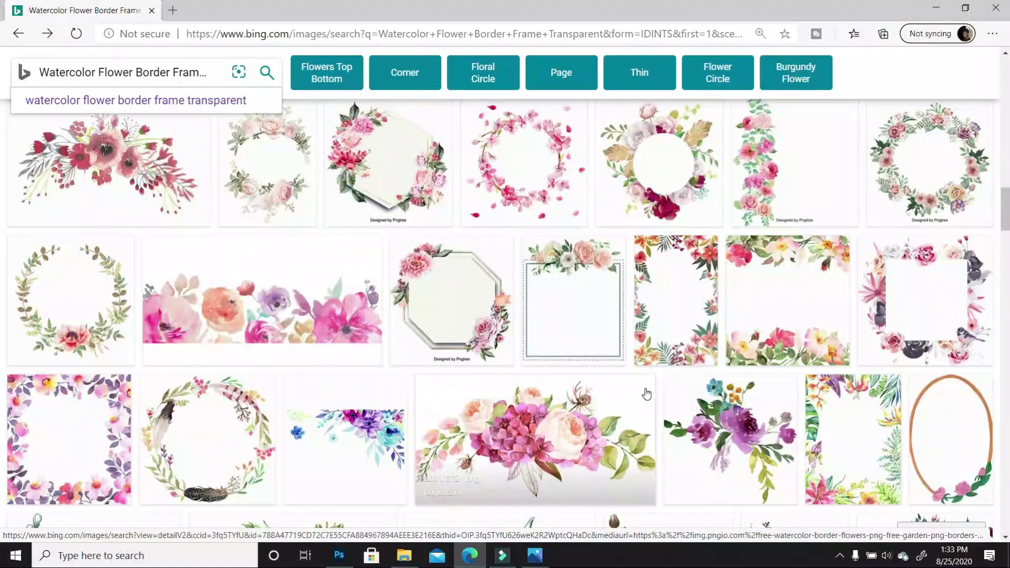
pyautogui.scroll(-3, 646, 394)
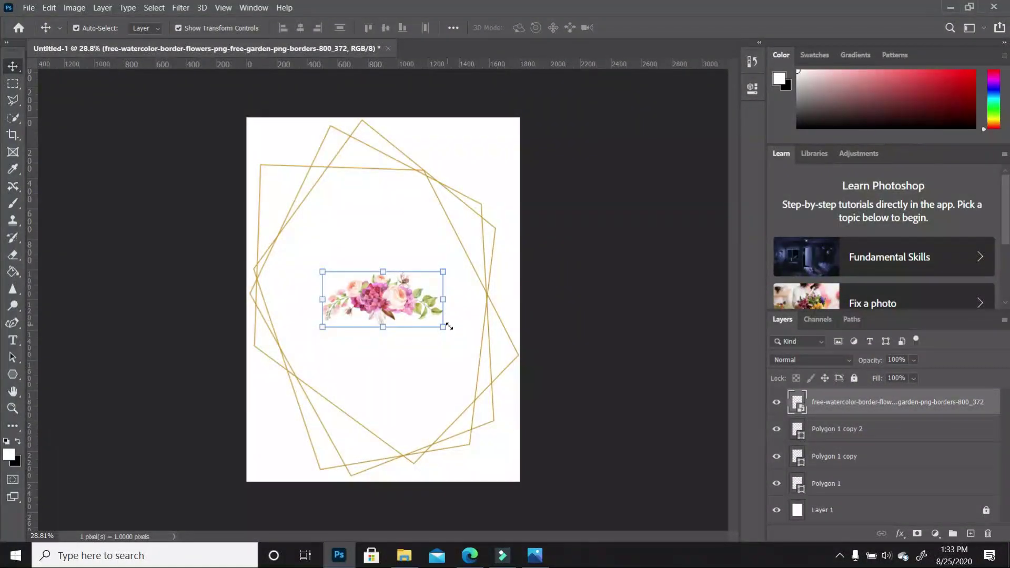
# Step: Rotate the bouquet about 44°, scale it to about 197%, and fix it at the frame's top-right
pyautogui.moveTo(452, 341); pyautogui.dragTo(418, 374)
pyautogui.moveTo(449, 311); pyautogui.dragTo(460, 174)
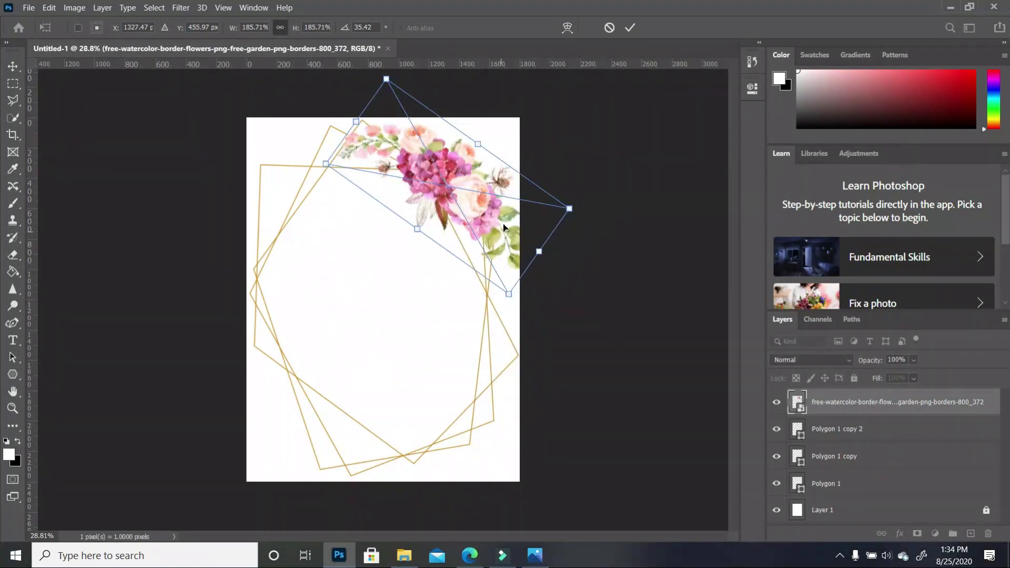
pyautogui.moveTo(514, 312); pyautogui.dragTo(606, 240)
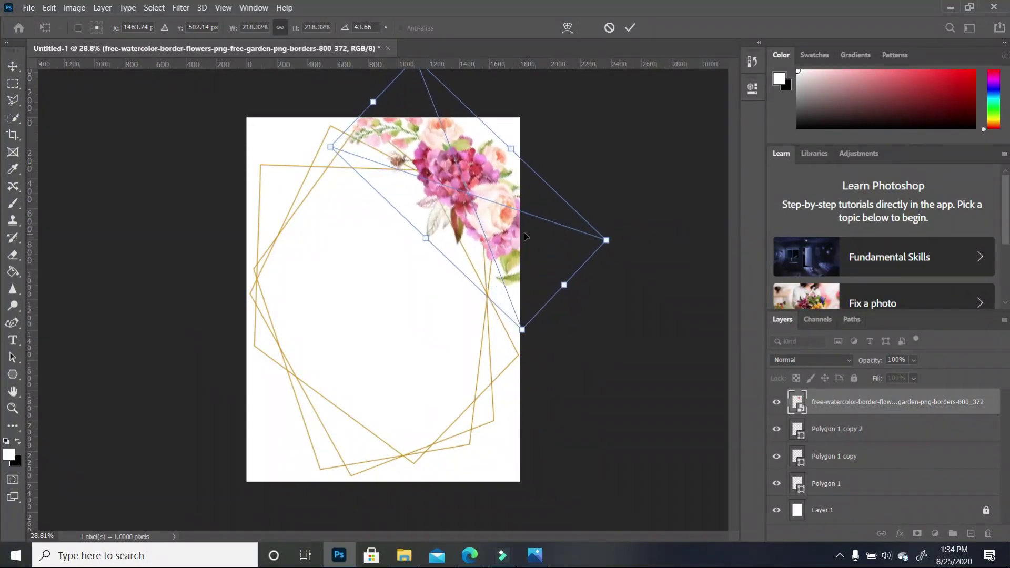
pyautogui.moveTo(501, 241); pyautogui.dragTo(485, 324)
pyautogui.moveTo(501, 252); pyautogui.dragTo(507, 242)
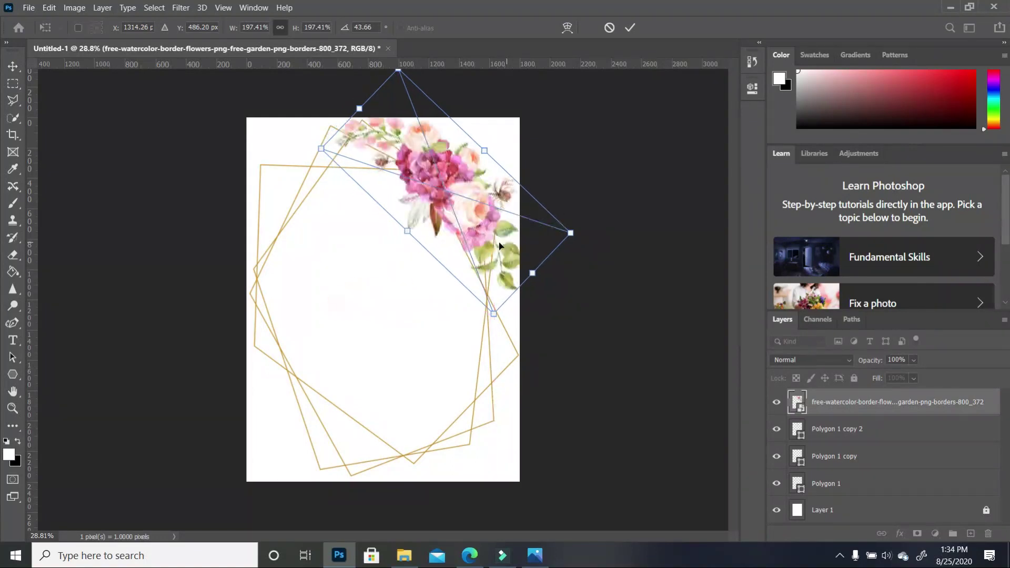
pyautogui.press('Return')
pyautogui.click(579, 207)
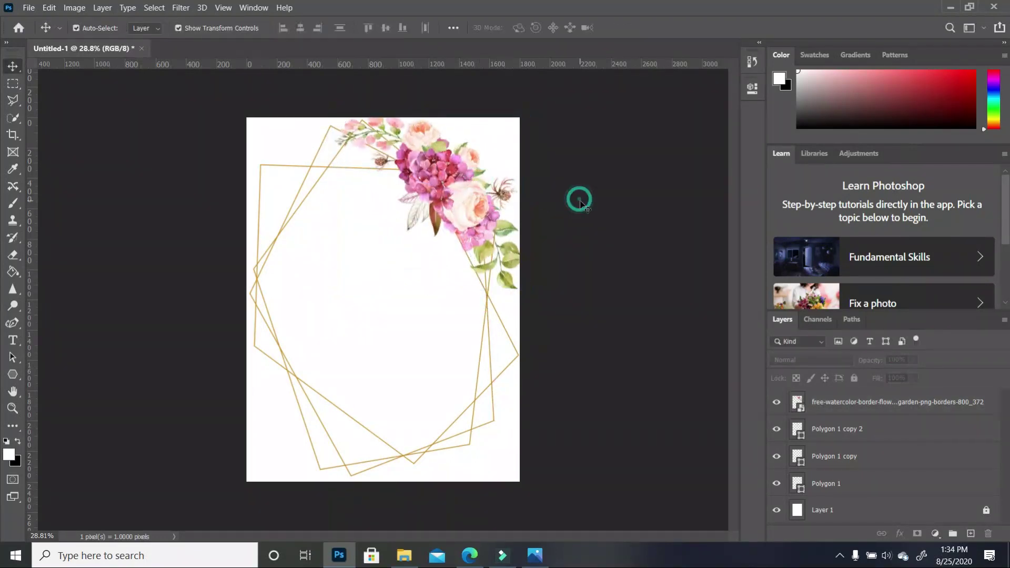
# Step: Duplicate the top-right bouquet layer and drag the copy to the page centre
pyautogui.hotkey('ctrl', '0')
pyautogui.moveTo(951, 403); pyautogui.dragTo(969, 533)
pyautogui.moveTo(490, 219); pyautogui.dragTo(409, 353)
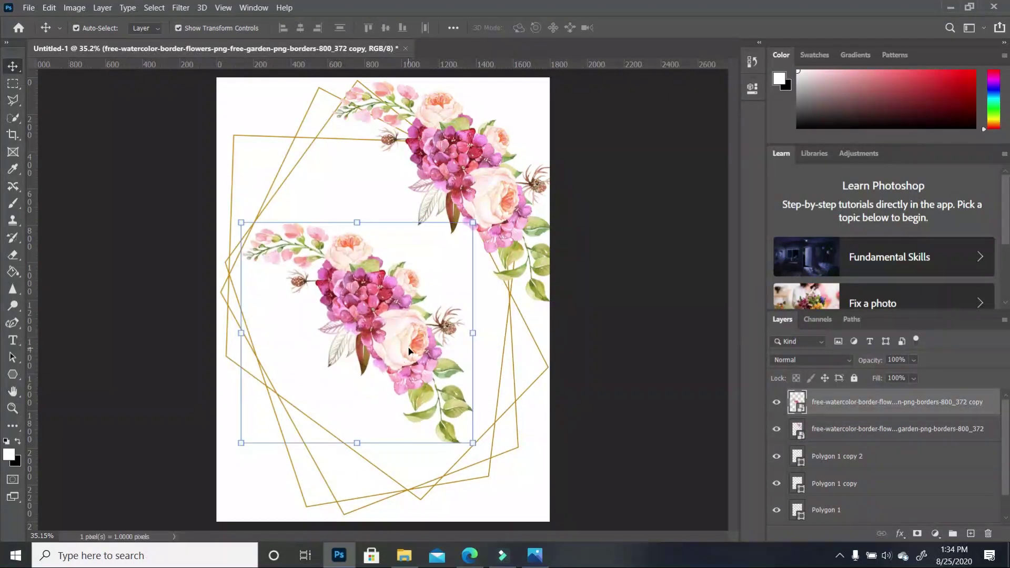
# Step: Flip the bouquet copy vertically and horizontally, then move it to the lower-left corner
pyautogui.click(51, 9)
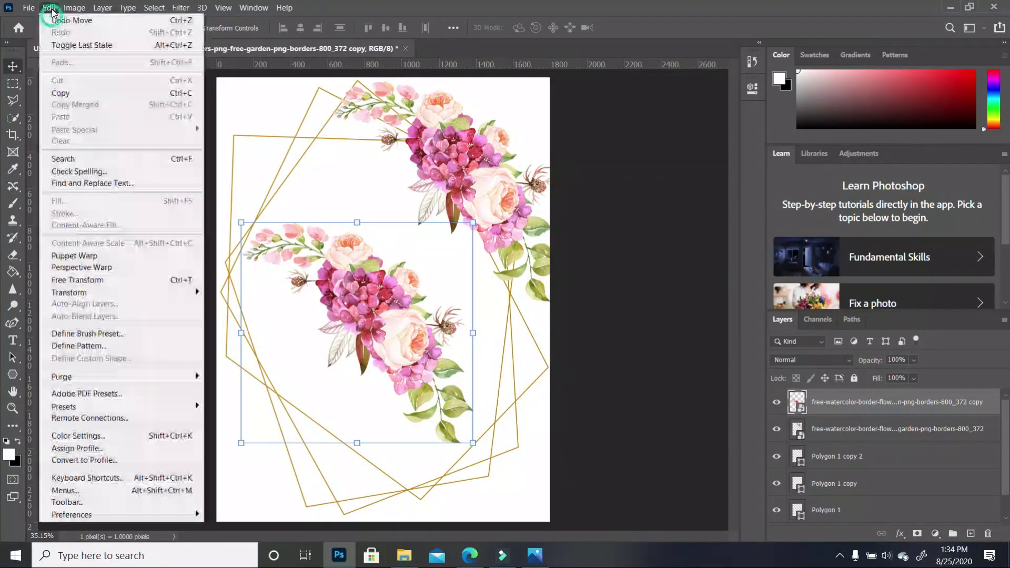
pyautogui.moveTo(159, 294)
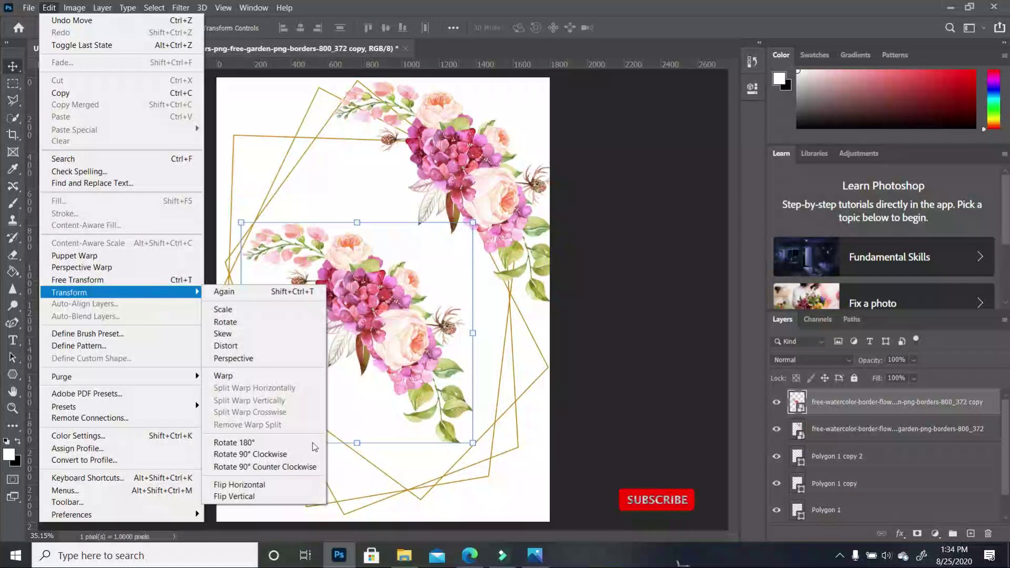
pyautogui.click(251, 496)
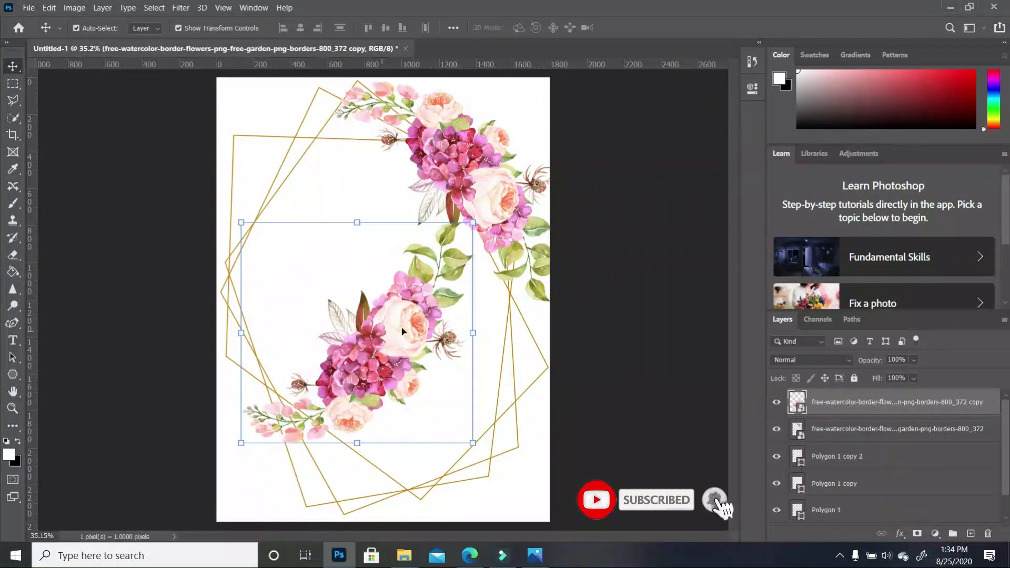
pyautogui.click(51, 8)
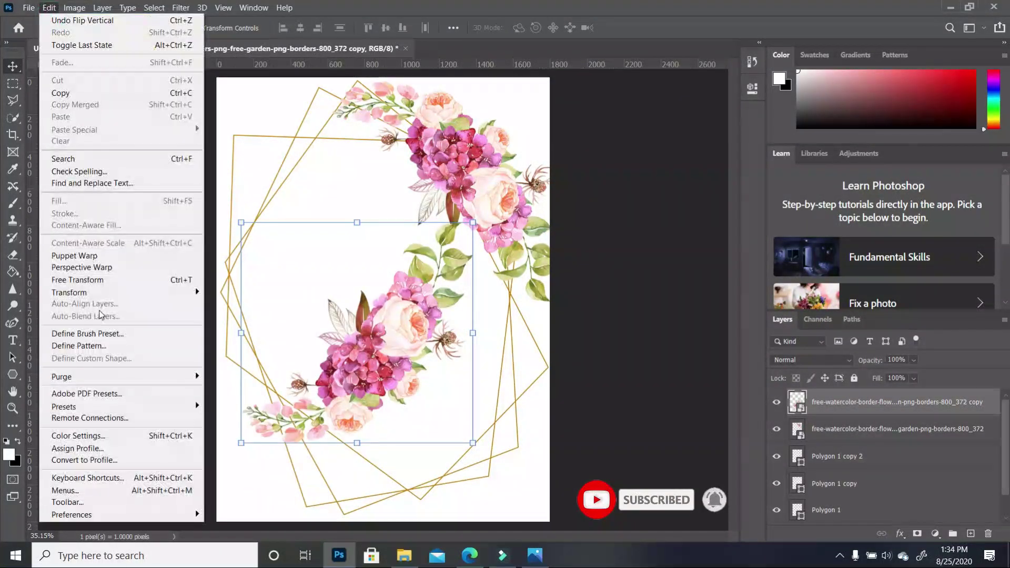
pyautogui.moveTo(110, 294)
pyautogui.click(246, 489)
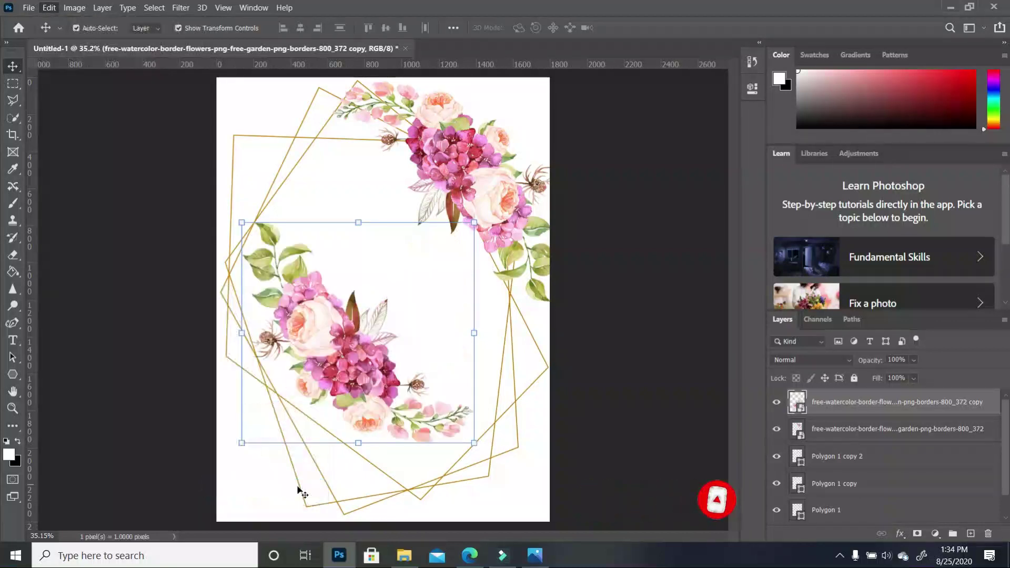
pyautogui.moveTo(347, 372); pyautogui.dragTo(308, 458)
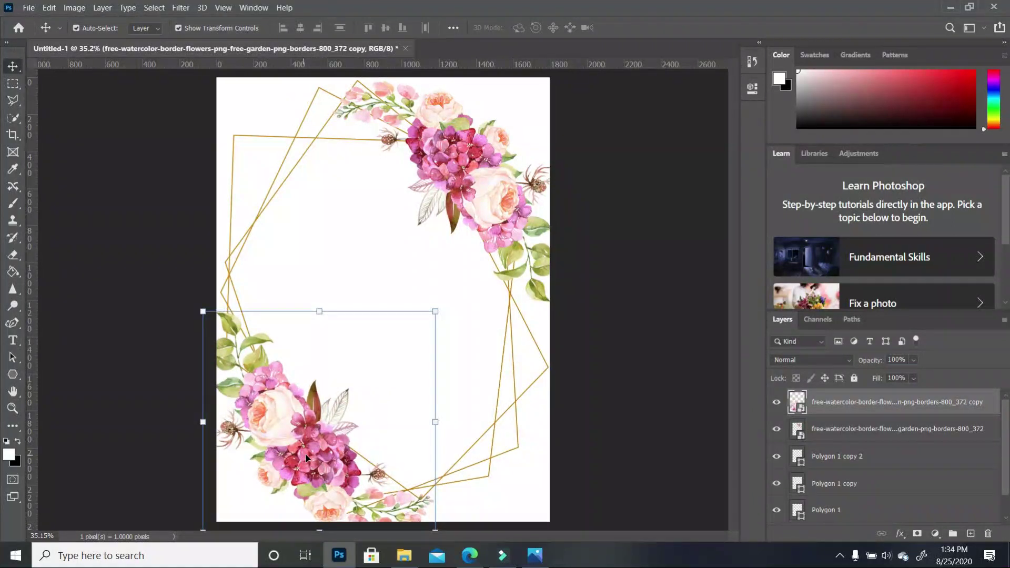
pyautogui.click(601, 420)
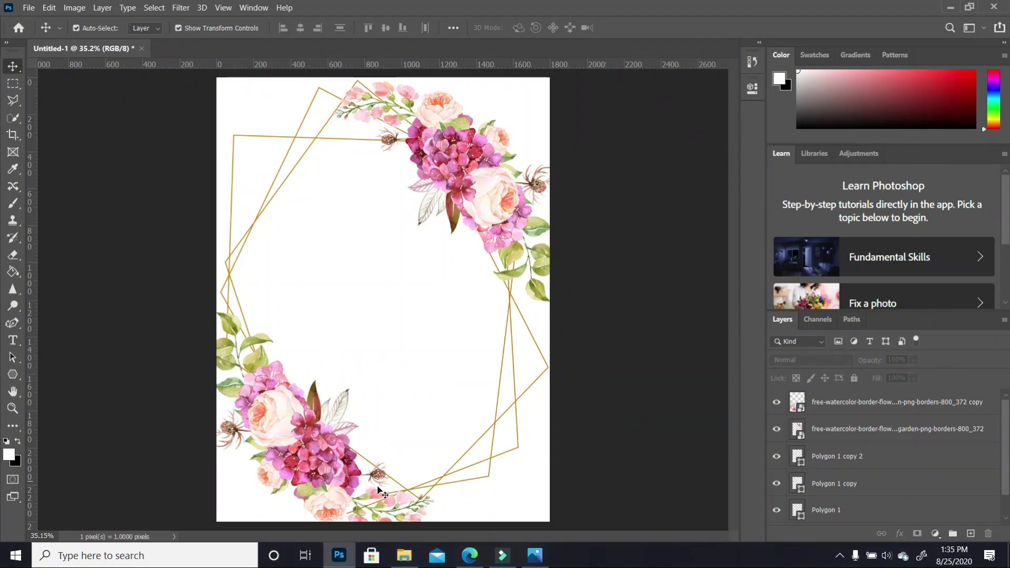
# Step: Nudge the lower-left bouquet, then rotate the three polygon layers about -8° and scale them to ~96%
pyautogui.moveTo(325, 480); pyautogui.dragTo(332, 472)
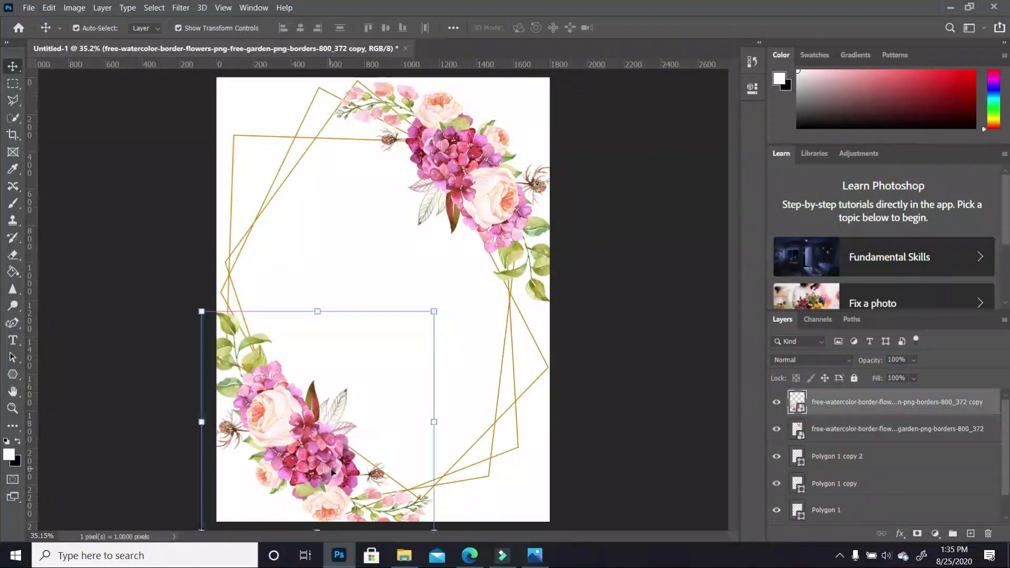
pyautogui.click(879, 458)
pyautogui.keyDown('shift'); pyautogui.click(858, 510); pyautogui.keyUp('shift')
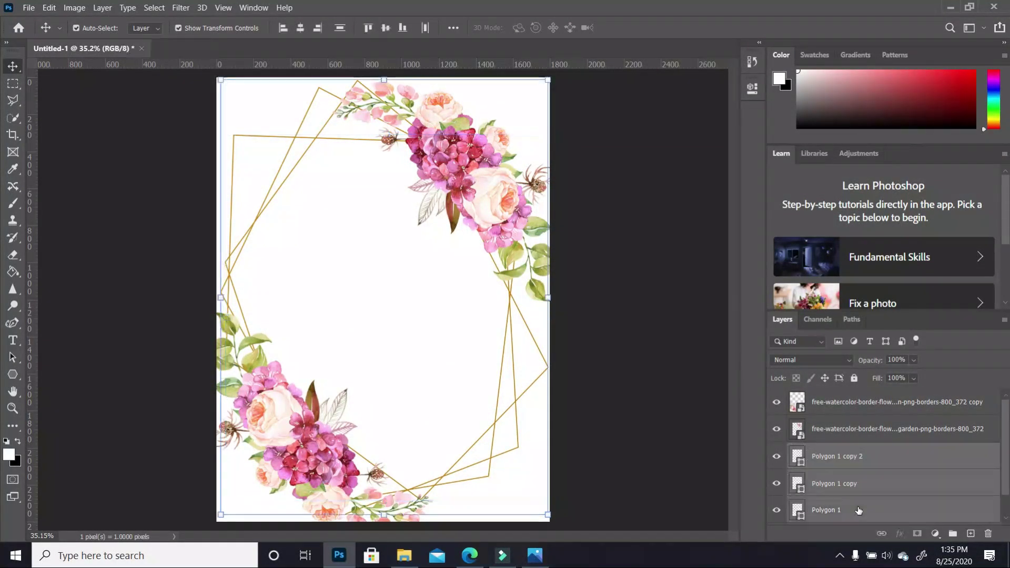
pyautogui.moveTo(563, 522); pyautogui.dragTo(581, 483)
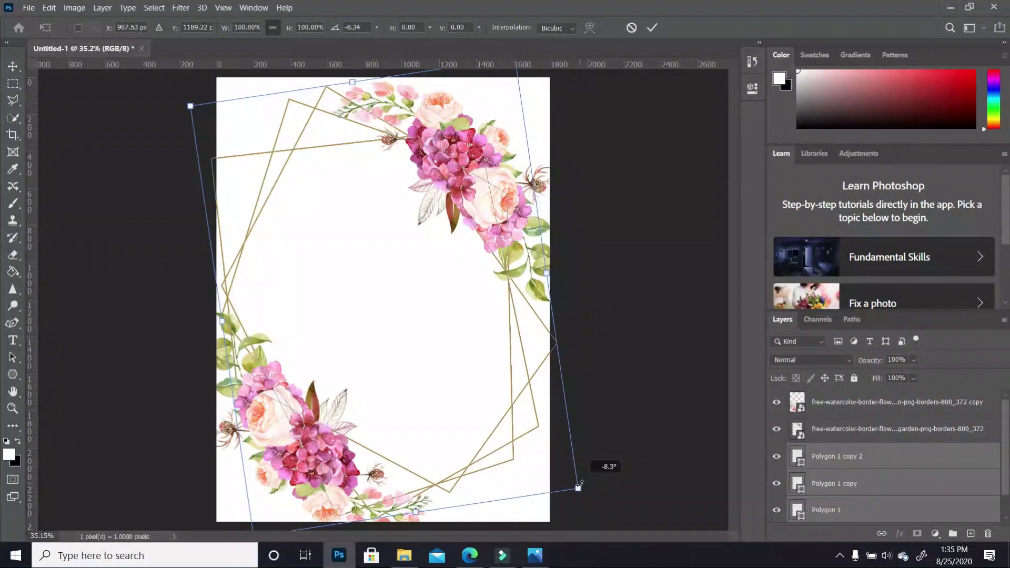
pyautogui.hotkey('ctrl', '-')
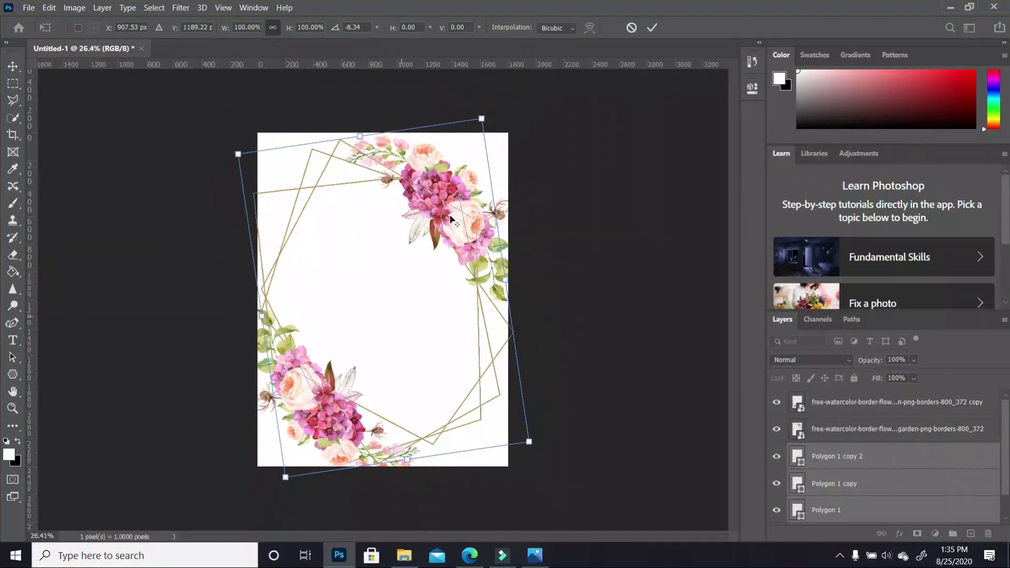
pyautogui.moveTo(480, 119); pyautogui.dragTo(477, 125)
pyautogui.moveTo(285, 478); pyautogui.dragTo(290, 467)
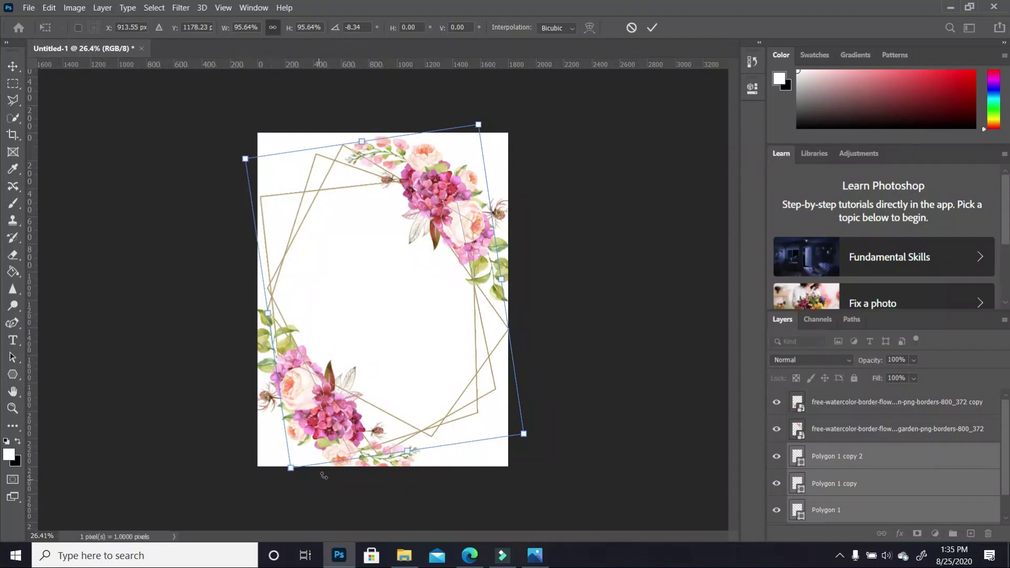
pyautogui.doubleClick(419, 374)
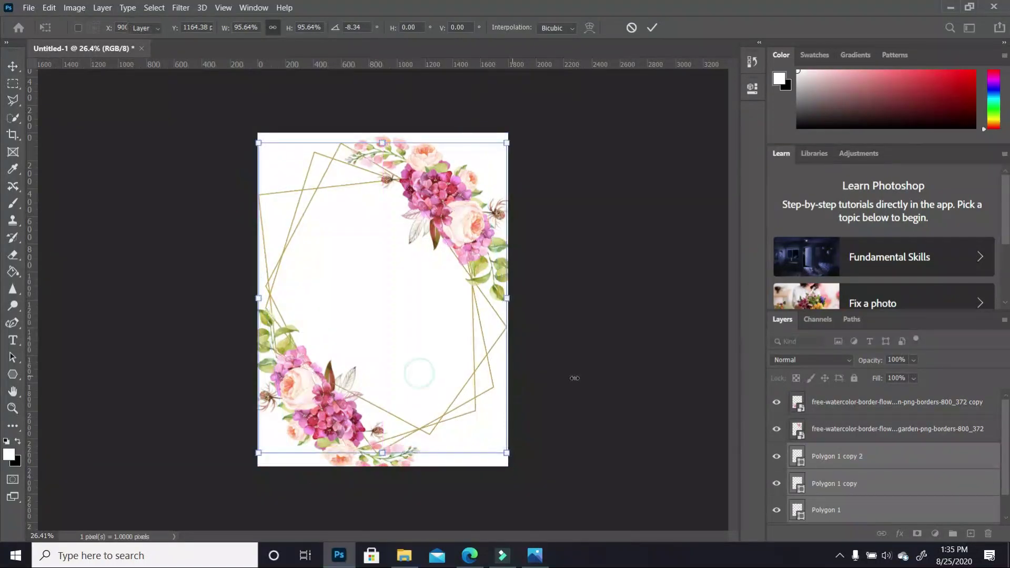
pyautogui.click(271, 196)
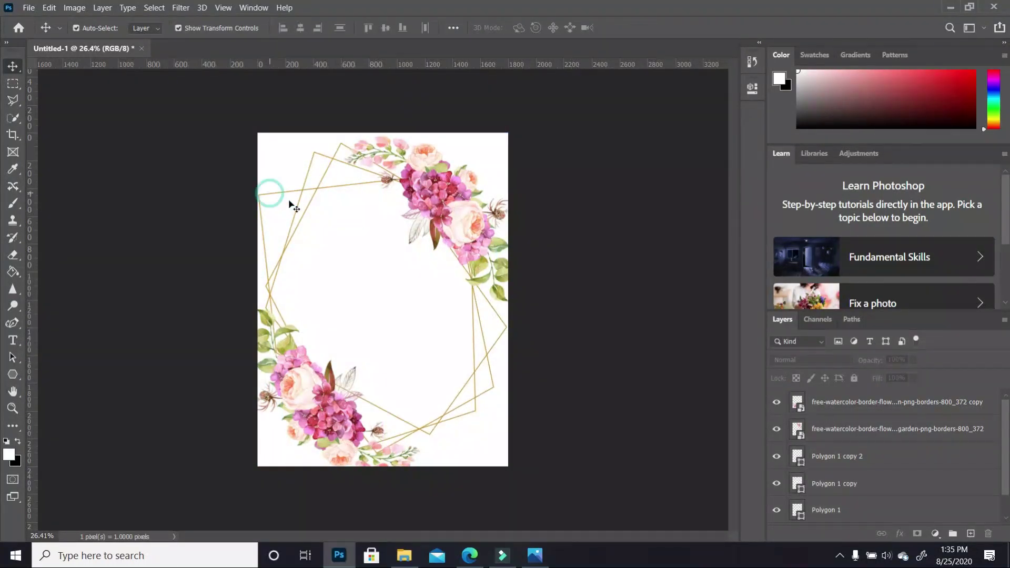
# Step: Rotate just the Polygon 1 copy 2 frame by about 6.5°
pyautogui.click(850, 460)
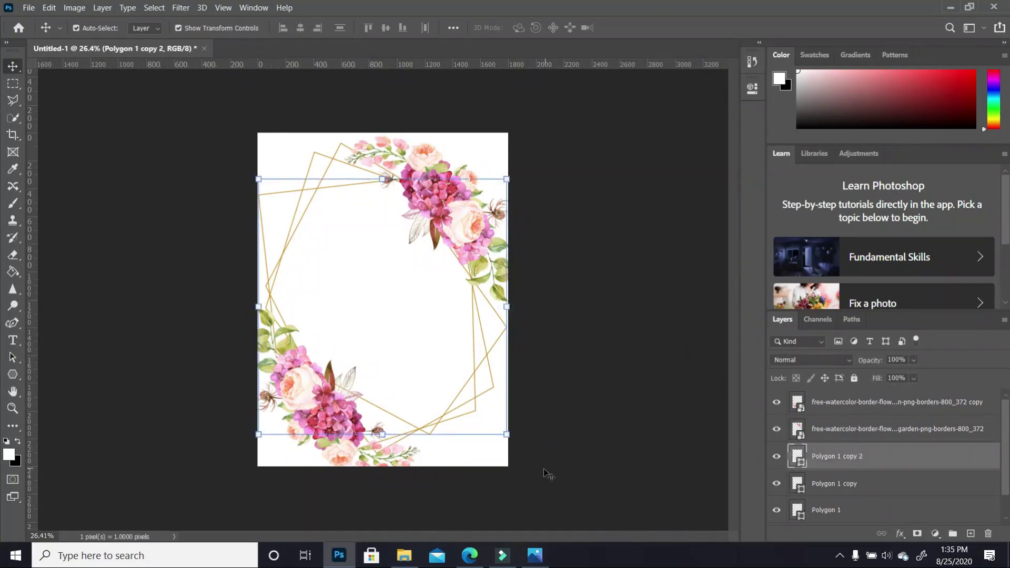
pyautogui.moveTo(517, 442); pyautogui.dragTo(507, 465)
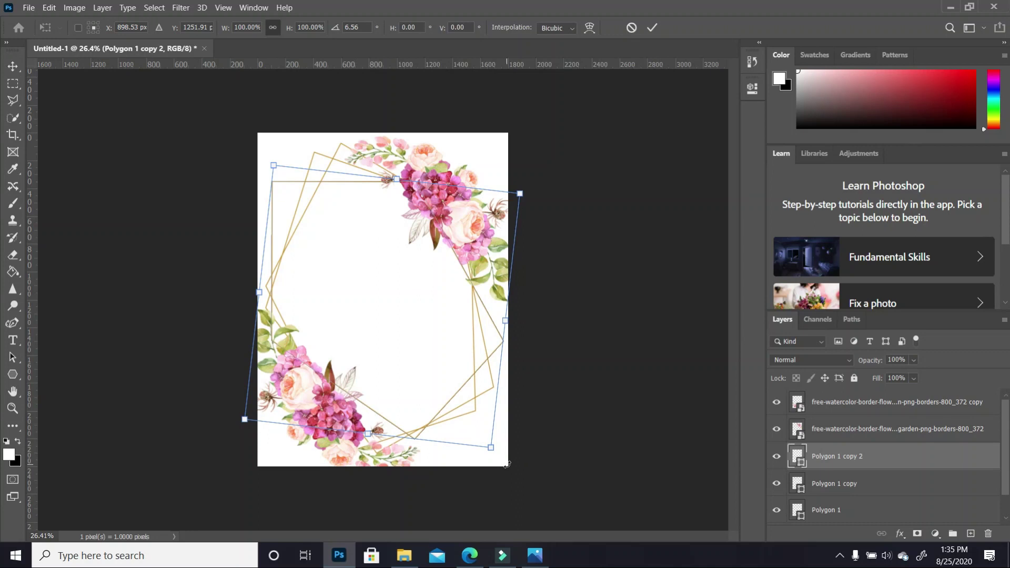
pyautogui.doubleClick(412, 368)
pyautogui.click(608, 372)
pyautogui.scroll(2, 547, 266)
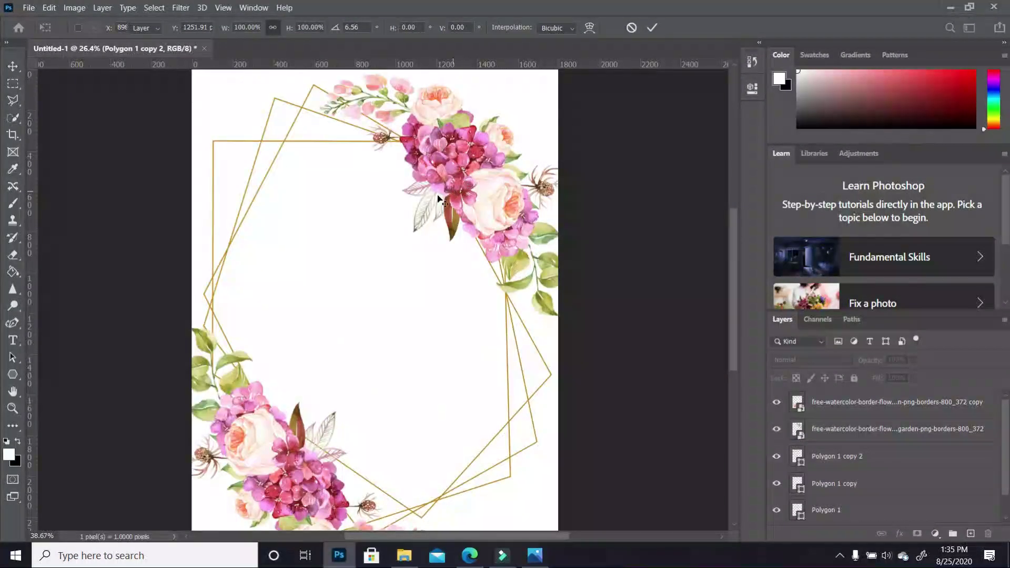
pyautogui.scroll(-1, 570, 410)
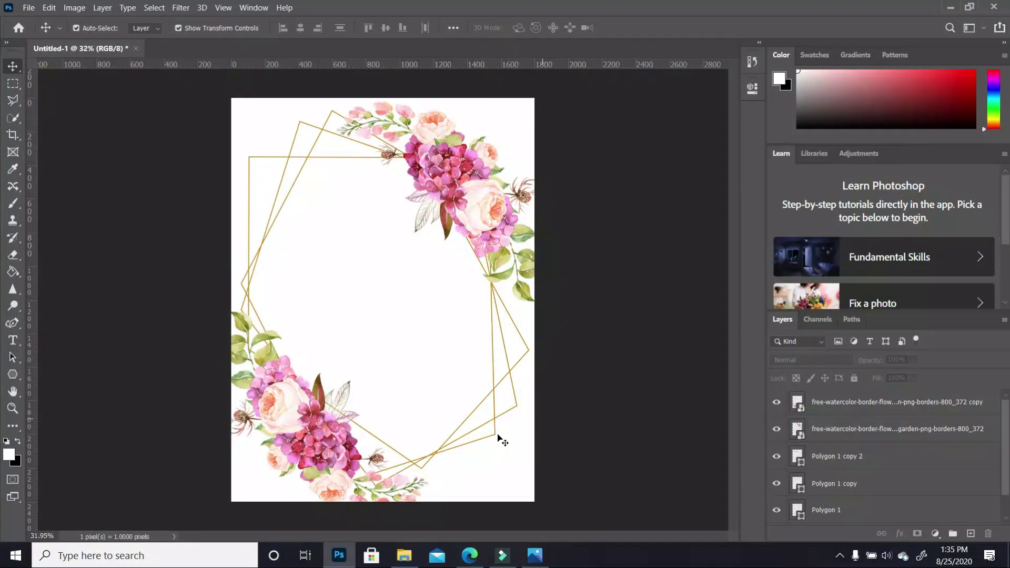
# Step: Tilt the lower-left bouquet and shift it slightly up and to the right
pyautogui.click(307, 425)
pyautogui.moveTo(435, 522); pyautogui.dragTo(449, 504)
pyautogui.moveTo(309, 464)
pyautogui.mouseDown()
pyautogui.moveTo(315, 455)
pyautogui.moveTo(319, 464)
pyautogui.mouseUp()
pyautogui.press('Return')
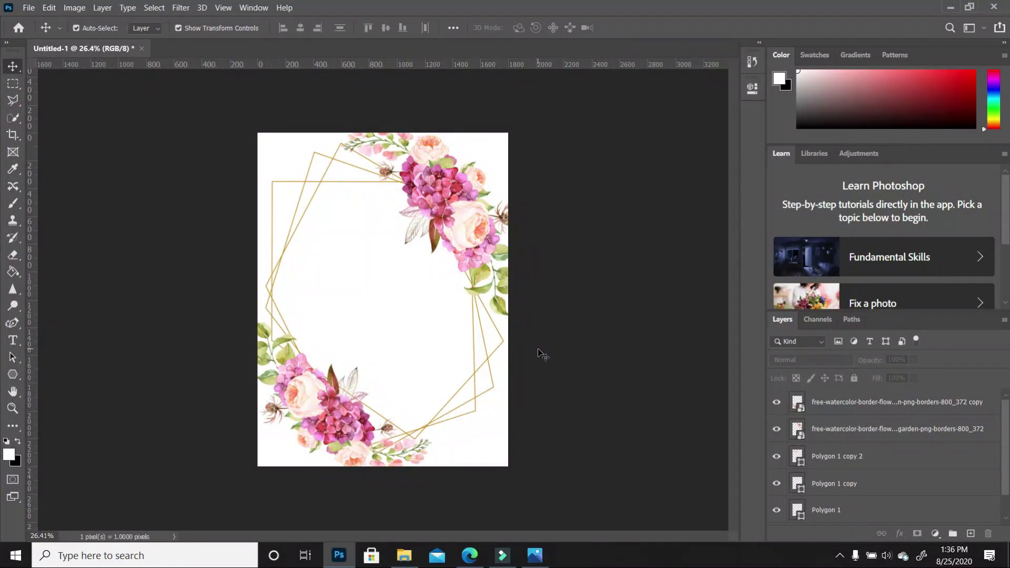
# Step: Drag the pink newwatercolor_copy image from the Tutorial folder onto the invitation page
pyautogui.click(404, 555)
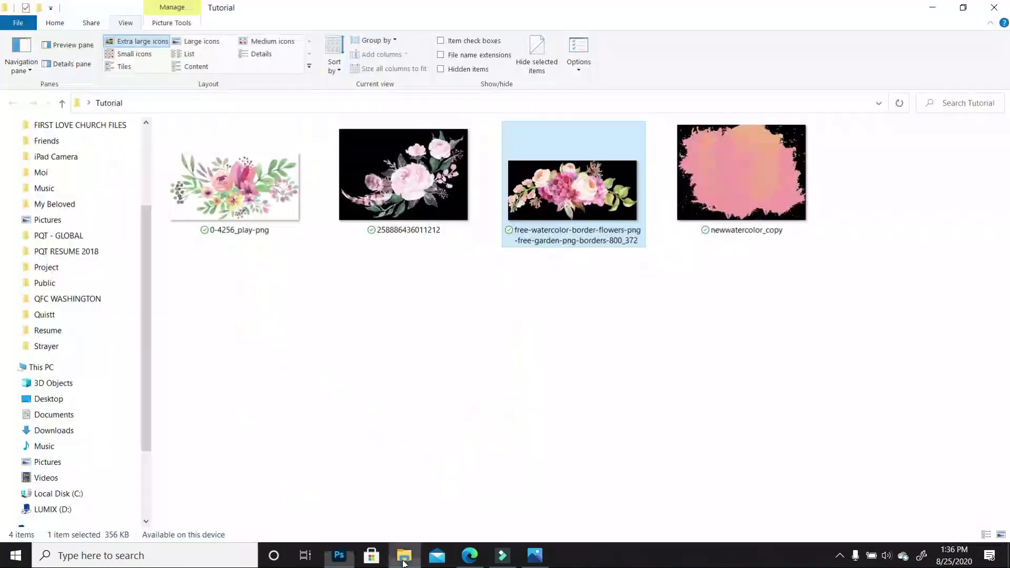
pyautogui.moveTo(764, 194); pyautogui.dragTo(415, 334)
pyautogui.click(436, 305)
# Step: Rotate the pink watercolor about 34° and scale it to roughly 285% so it covers every page corner
pyautogui.moveTo(252, 199); pyautogui.dragTo(175, 147)
pyautogui.moveTo(531, 408); pyautogui.dragTo(437, 508)
pyautogui.moveTo(435, 360); pyautogui.dragTo(456, 388)
pyautogui.hotkey('ctrl', '-')
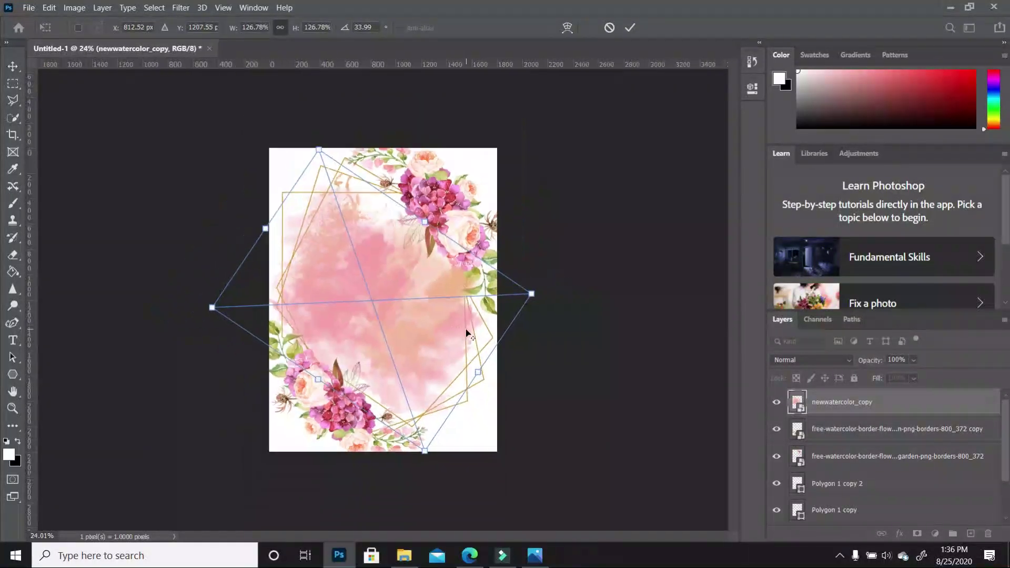
pyautogui.moveTo(424, 458); pyautogui.dragTo(450, 525)
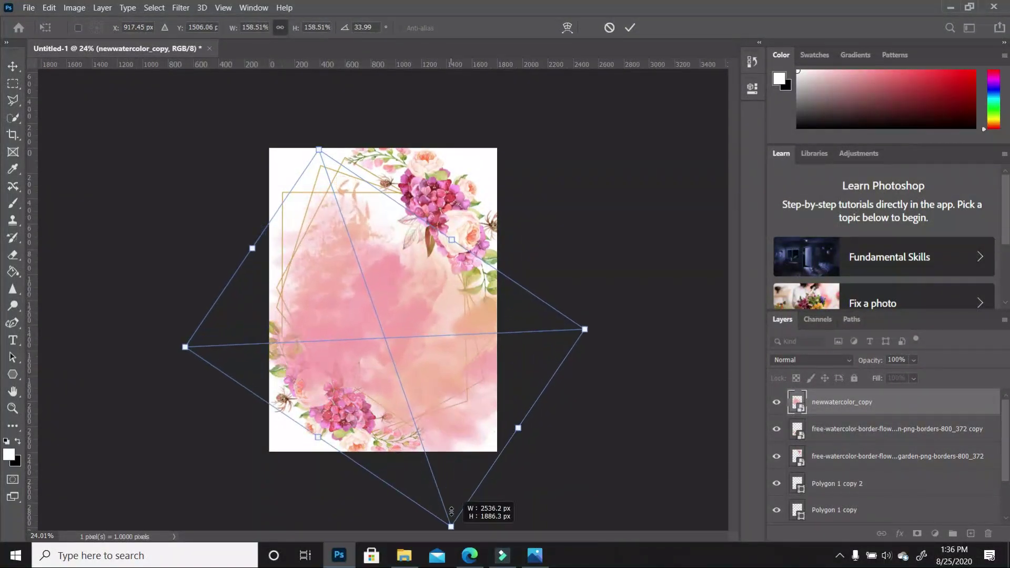
pyautogui.moveTo(316, 151); pyautogui.dragTo(257, 75)
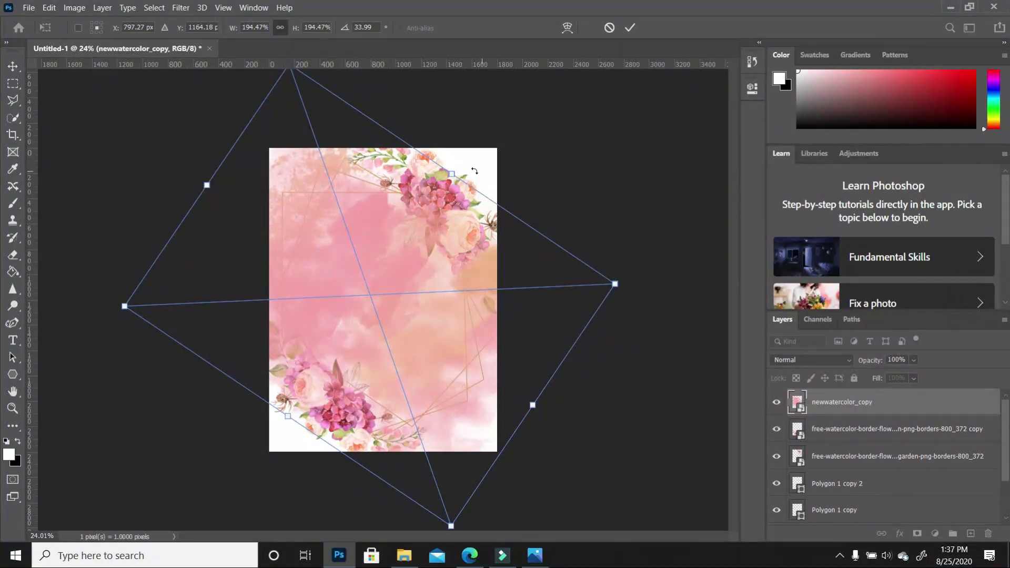
pyautogui.moveTo(457, 169); pyautogui.dragTo(483, 126)
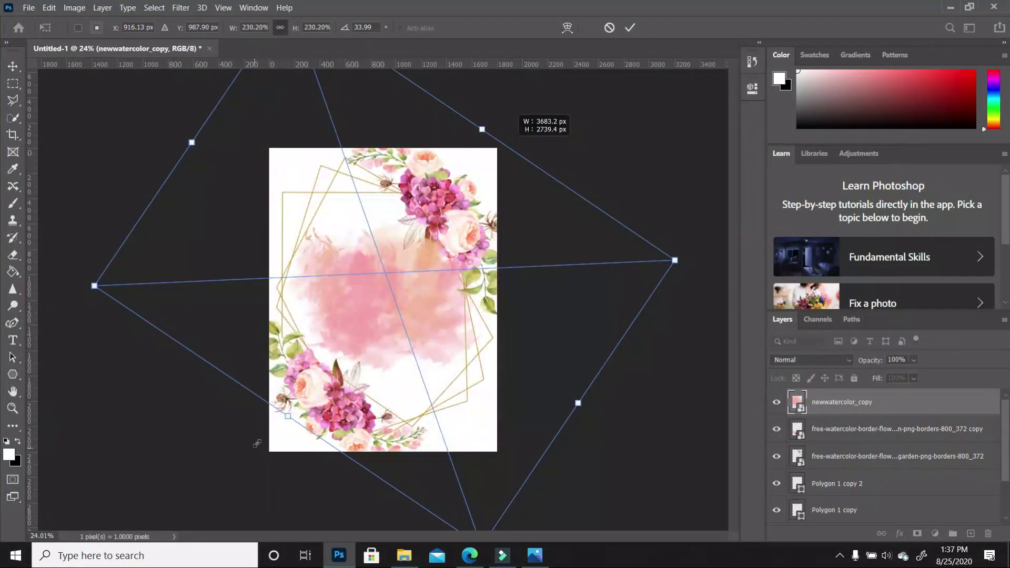
pyautogui.moveTo(288, 417); pyautogui.dragTo(242, 483)
pyautogui.moveTo(481, 129); pyautogui.dragTo(480, 125)
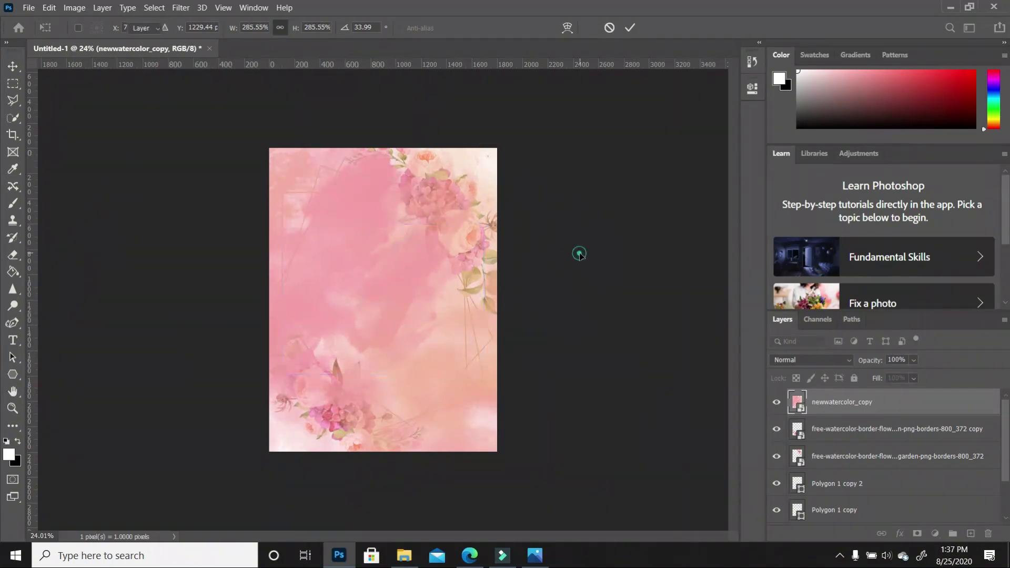
pyautogui.click(578, 258)
pyautogui.hotkey('ctrl', '+')
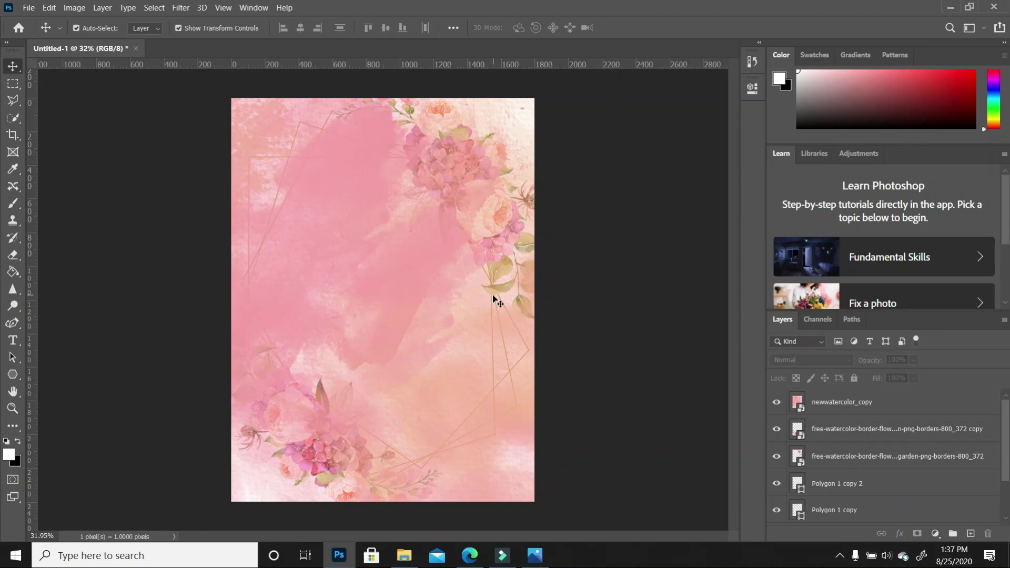
# Step: Move the watercolor layer beneath the frame and flowers, and convert the three polygon layers into one smart object
pyautogui.moveTo(866, 403); pyautogui.dragTo(888, 498)
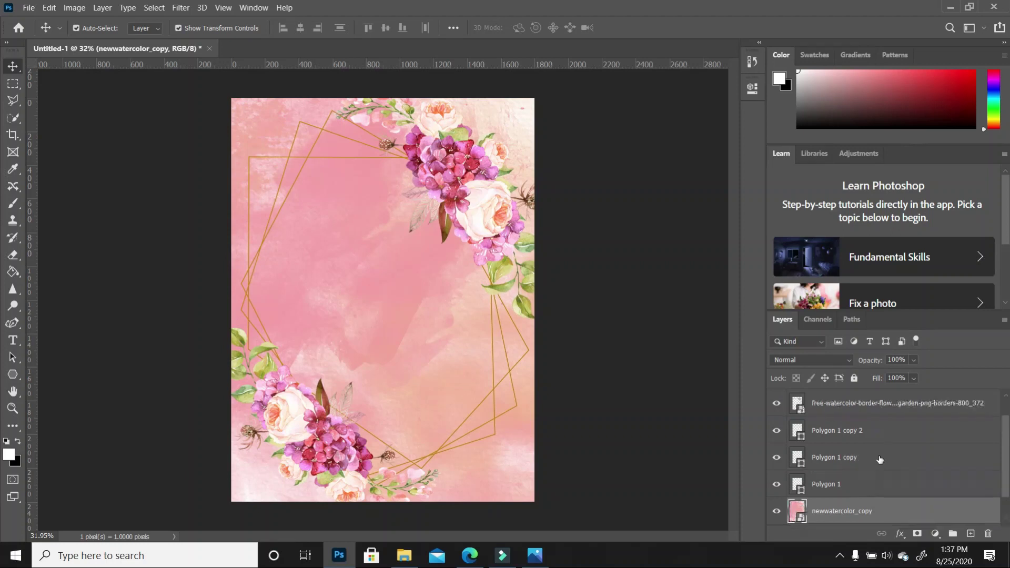
pyautogui.click(864, 484)
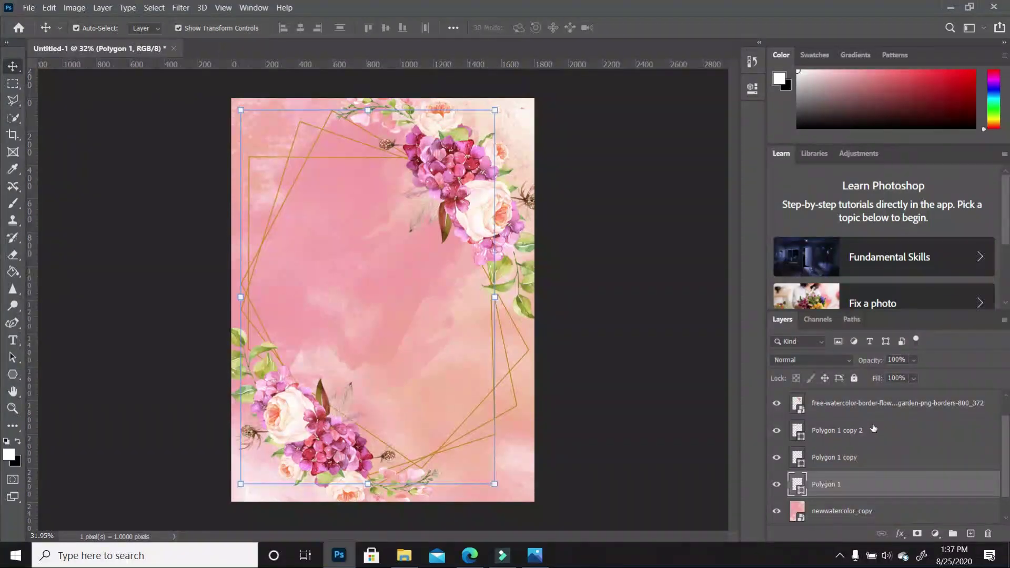
pyautogui.keyDown('shift'); pyautogui.click(874, 429); pyautogui.keyUp('shift')
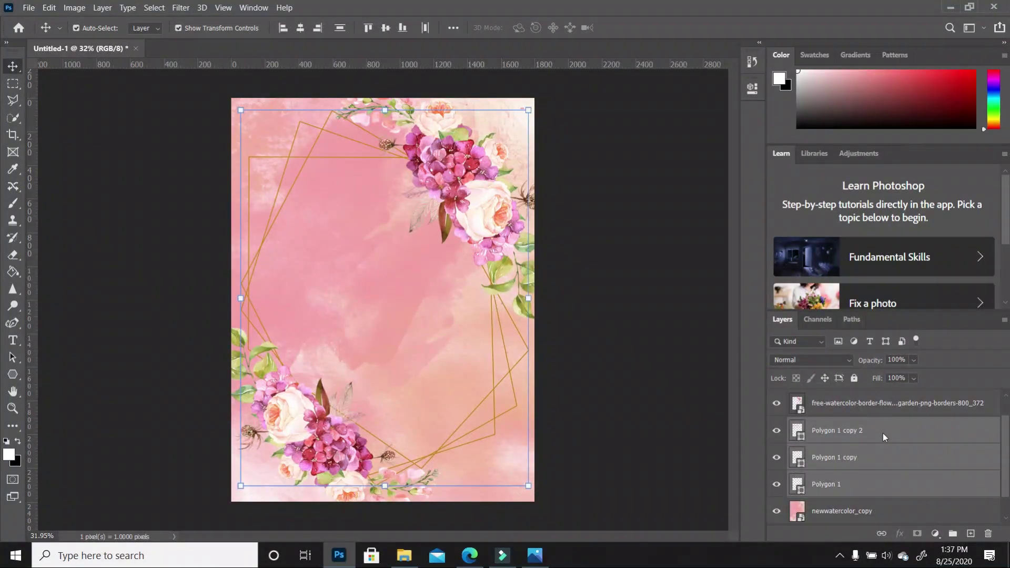
pyautogui.rightClick(882, 433)
pyautogui.click(814, 171)
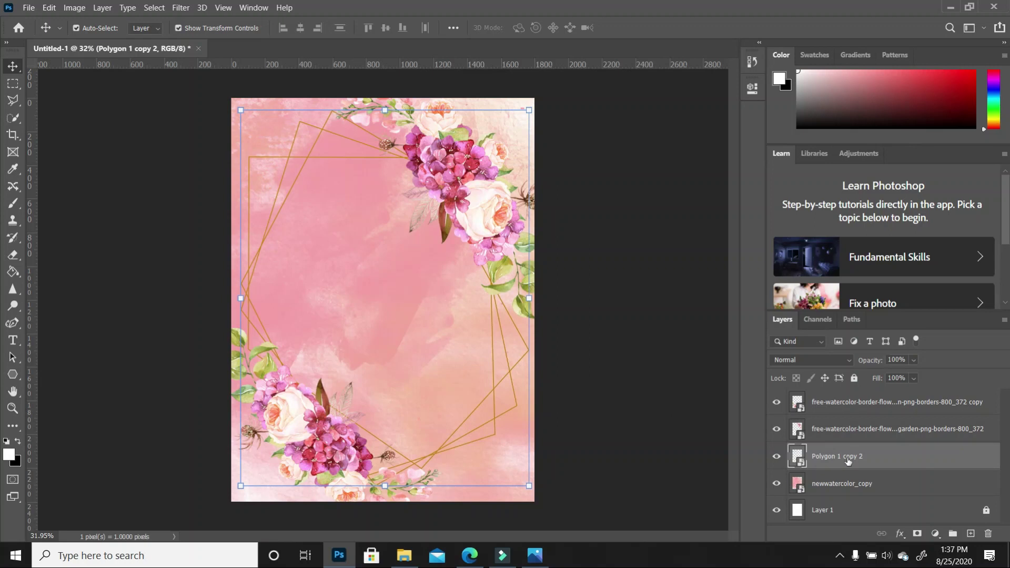
# Step: Load the merged polygon frame's outline as a selection and bring up the Select menu
pyautogui.keyDown('ctrl'); pyautogui.click(802, 466); pyautogui.keyUp('ctrl')
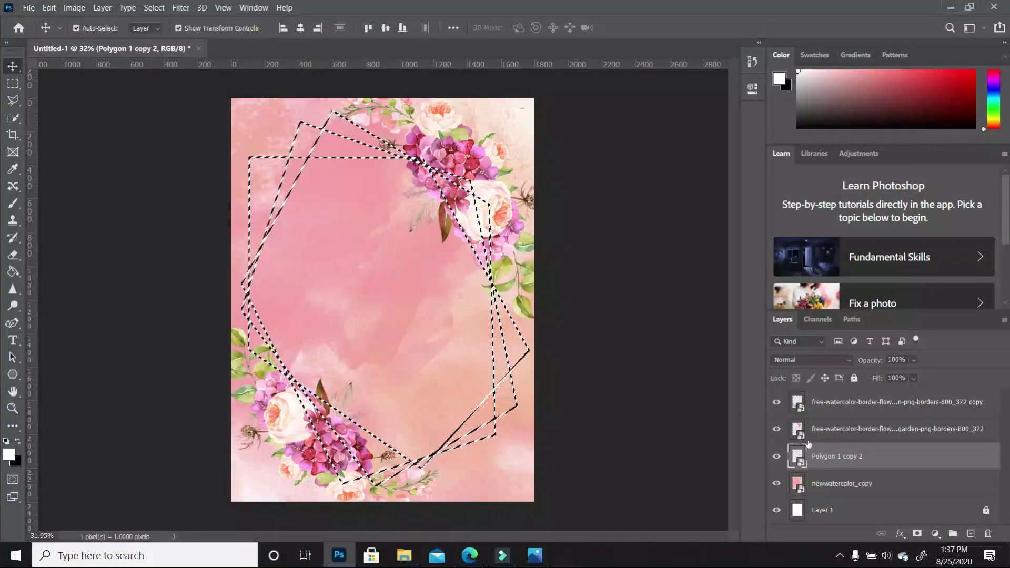
pyautogui.click(149, 9)
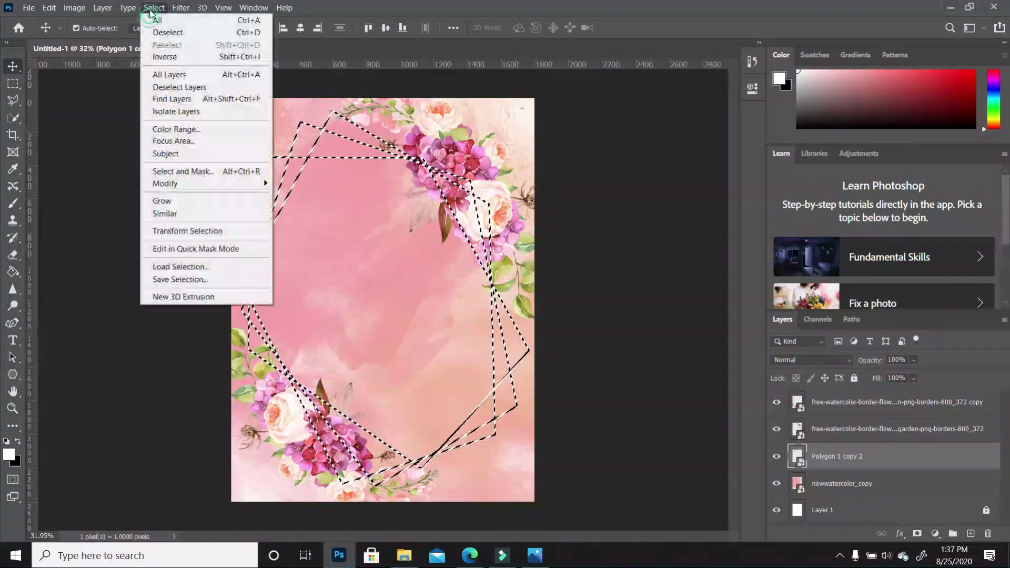
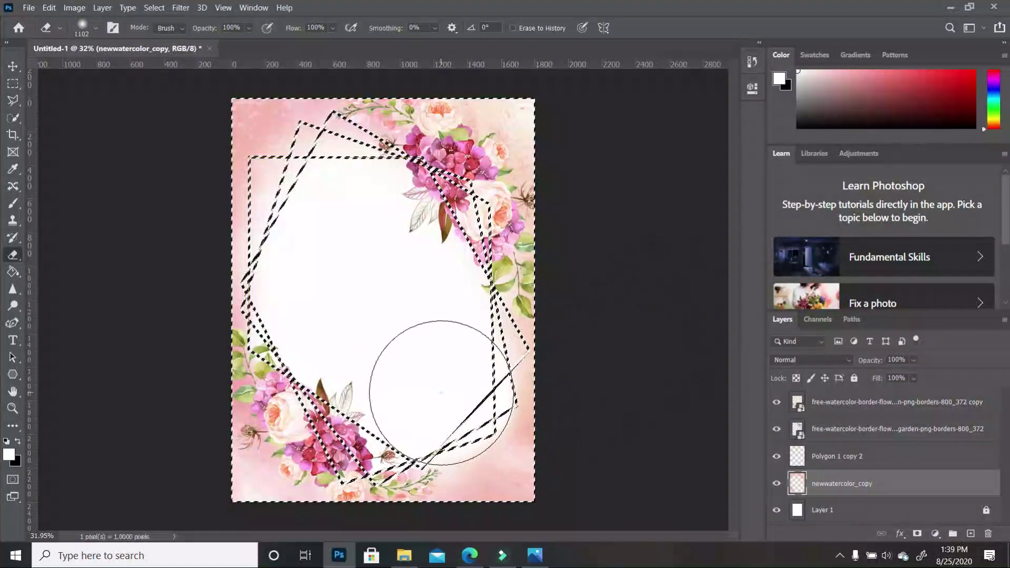
# Step: Deselect, drop newwatercolor_copy to 74% opacity, and erase the pink wash at its top-left corner
pyautogui.hotkey('ctrl', 'd')
pyautogui.scroll(-2, 619, 308)
pyautogui.scroll(1, 620, 308)
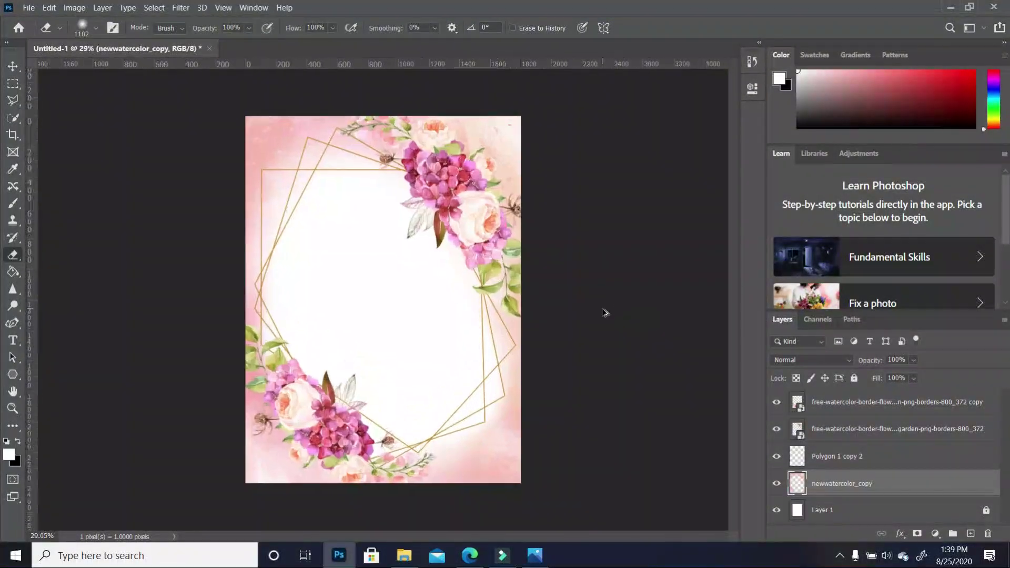
pyautogui.click(915, 364)
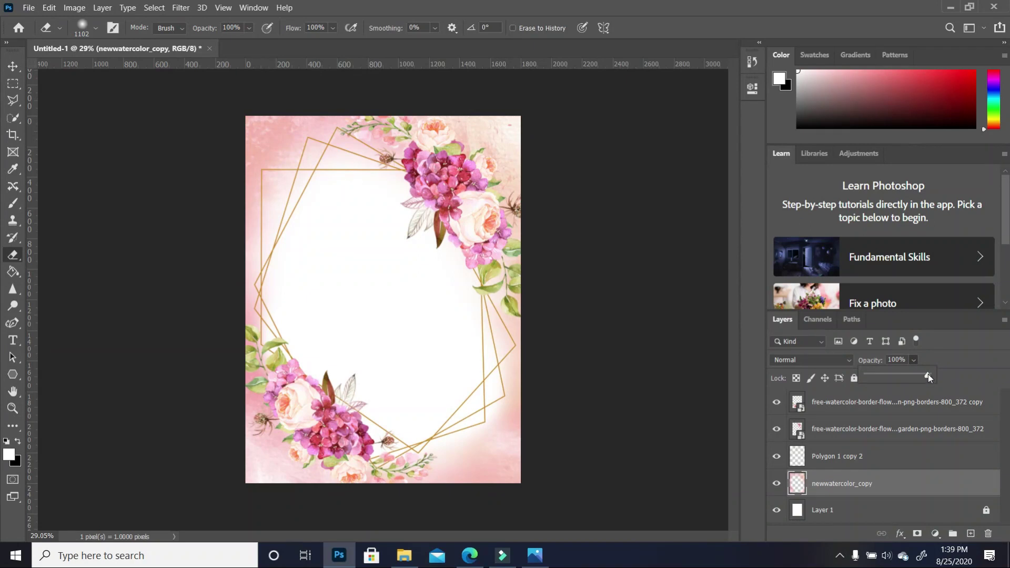
pyautogui.moveTo(916, 377); pyautogui.dragTo(913, 376)
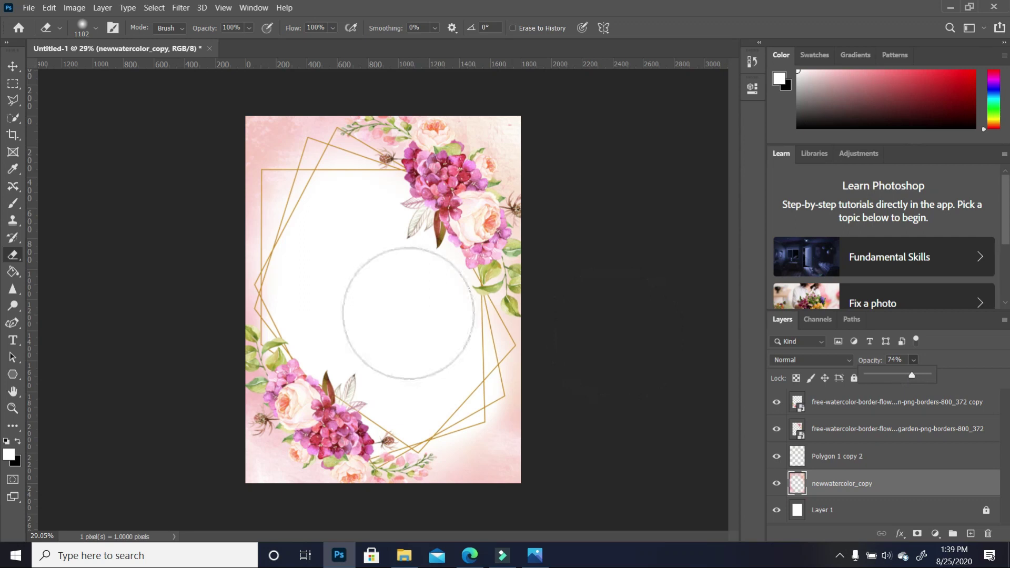
pyautogui.click(569, 515)
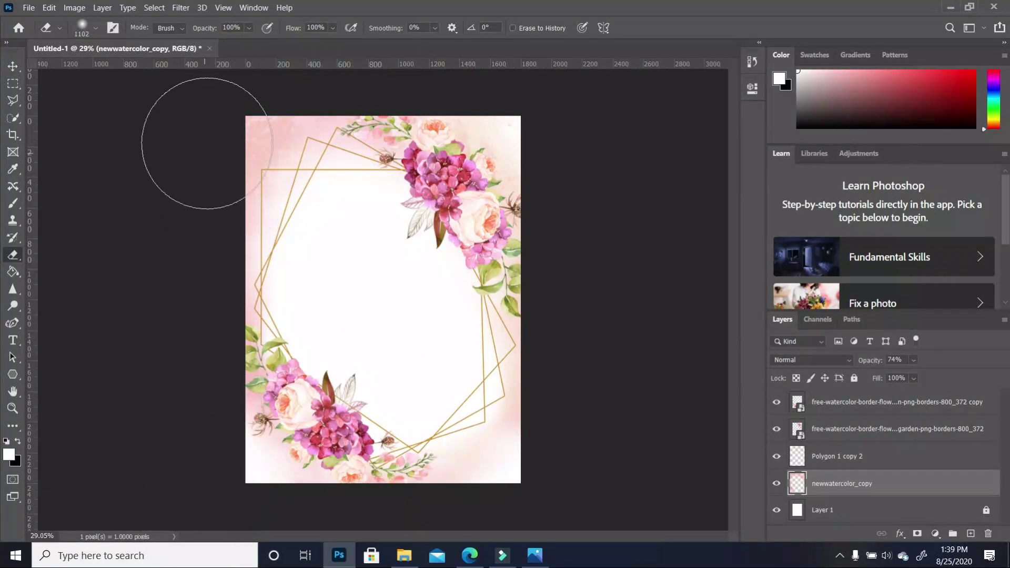
pyautogui.moveTo(175, 136); pyautogui.dragTo(225, 124)
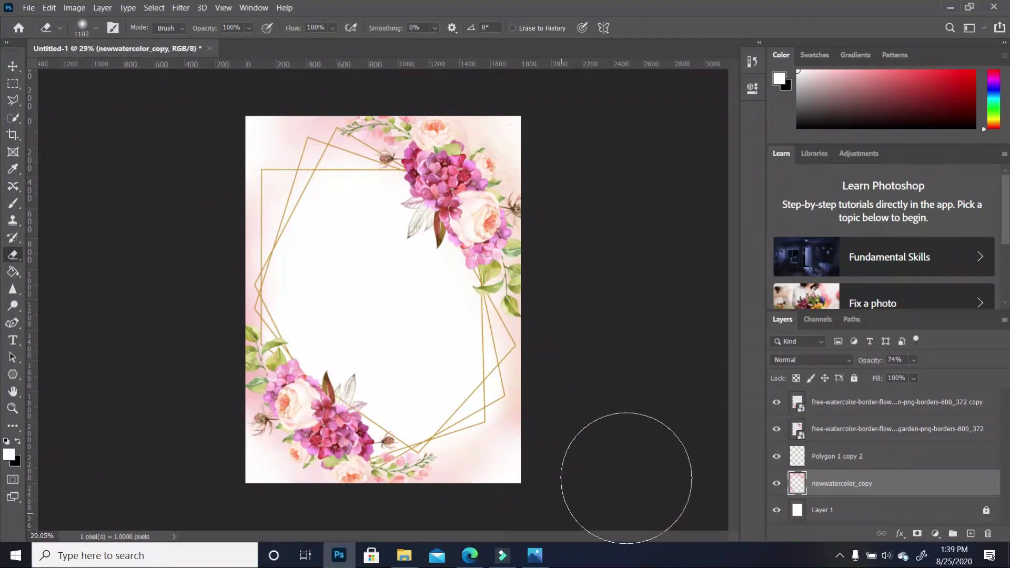
# Step: Fade the top-right flower border layer to about 82% opacity
pyautogui.click(13, 66)
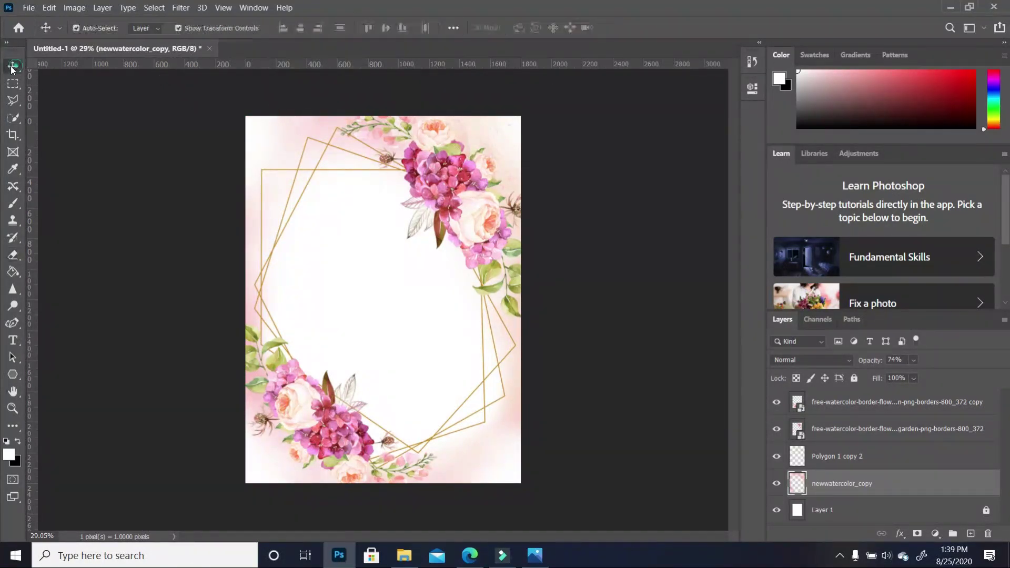
pyautogui.click(472, 181)
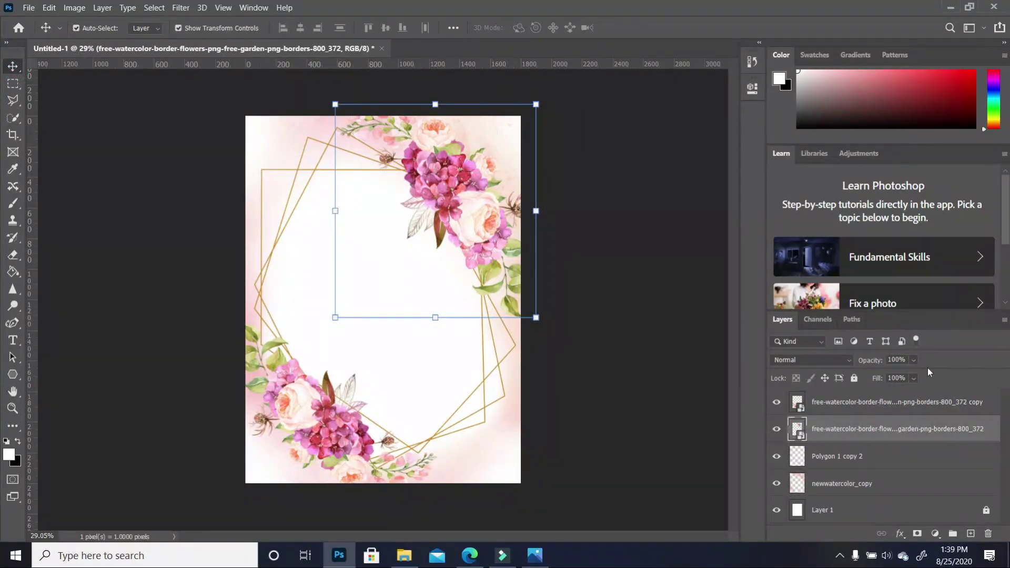
pyautogui.click(914, 361)
pyautogui.moveTo(924, 373); pyautogui.dragTo(917, 374)
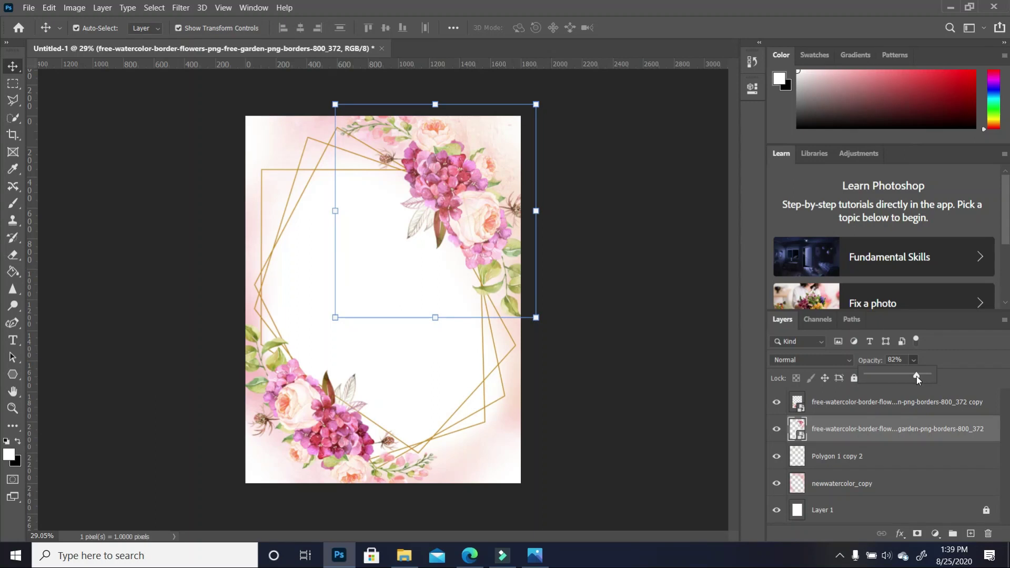
pyautogui.click(616, 451)
# Step: Fade the bottom-left flower border copy layer to 80% opacity
pyautogui.click(347, 442)
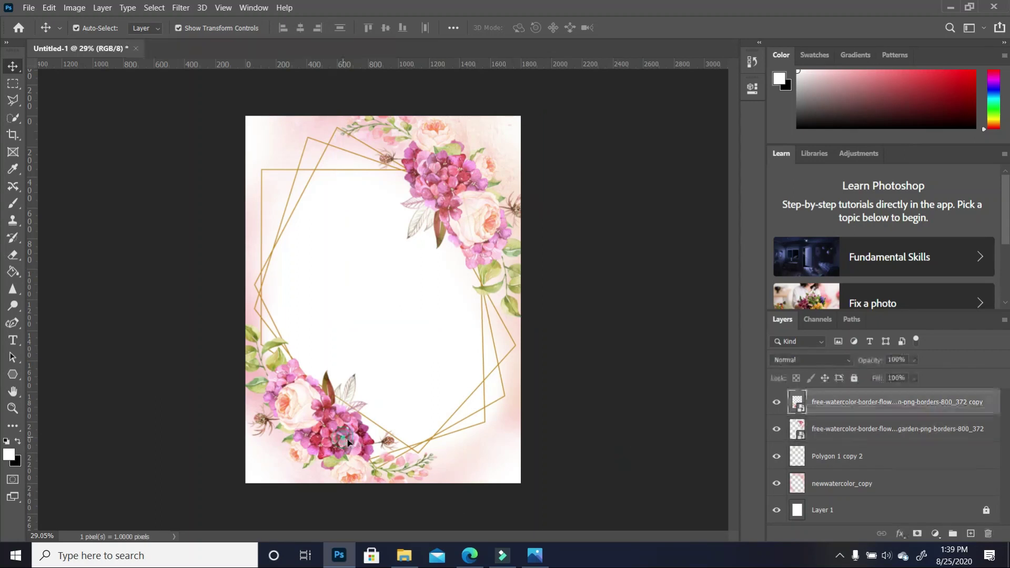
pyautogui.click(913, 377)
pyautogui.moveTo(926, 374); pyautogui.dragTo(915, 377)
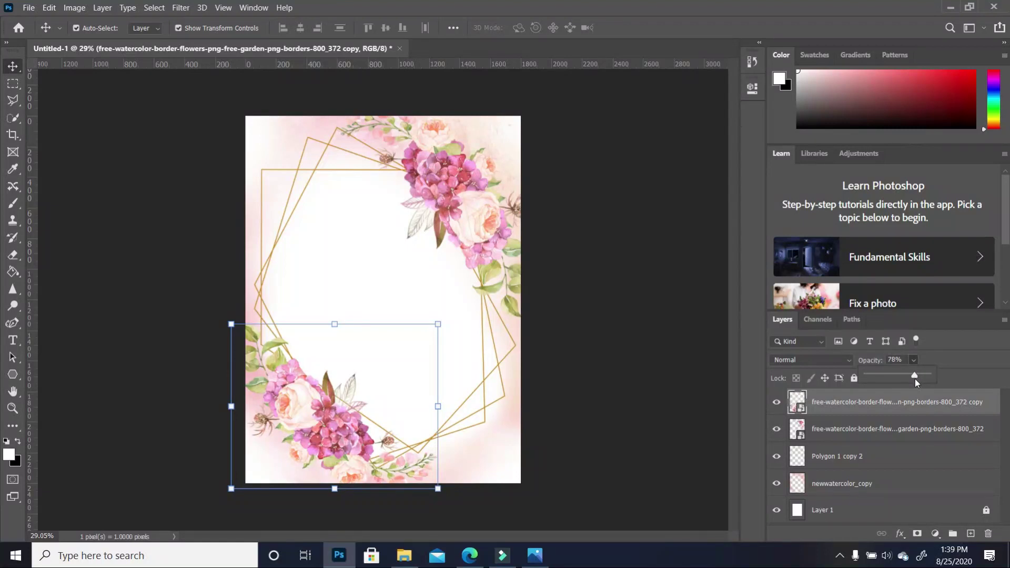
pyautogui.click(635, 395)
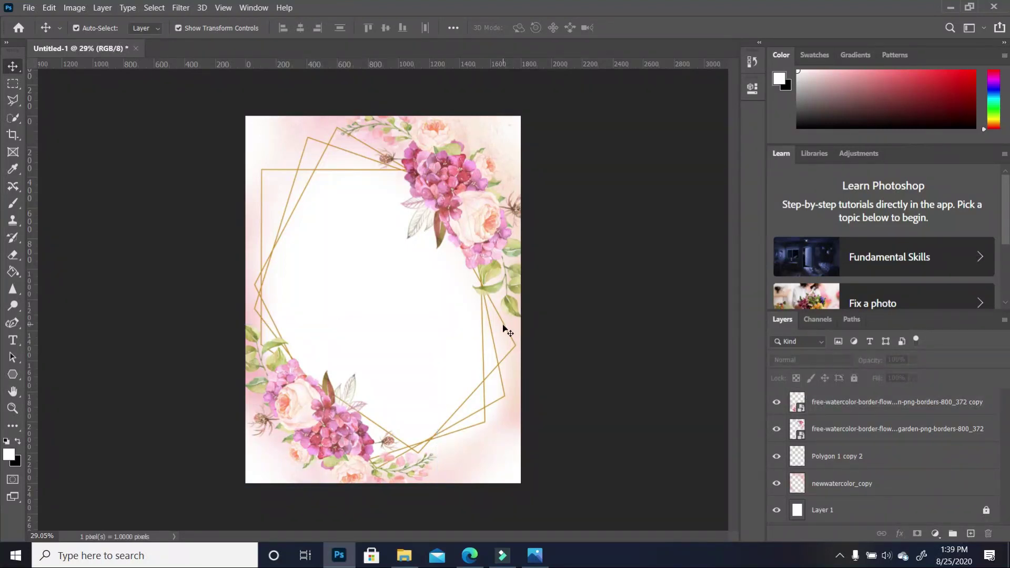
pyautogui.scroll(2, 497, 308)
# Step: Select the Polygon 1 copy 2 frame layer and set the Eraser size to 193 px
pyautogui.scroll(-1, 480, 323)
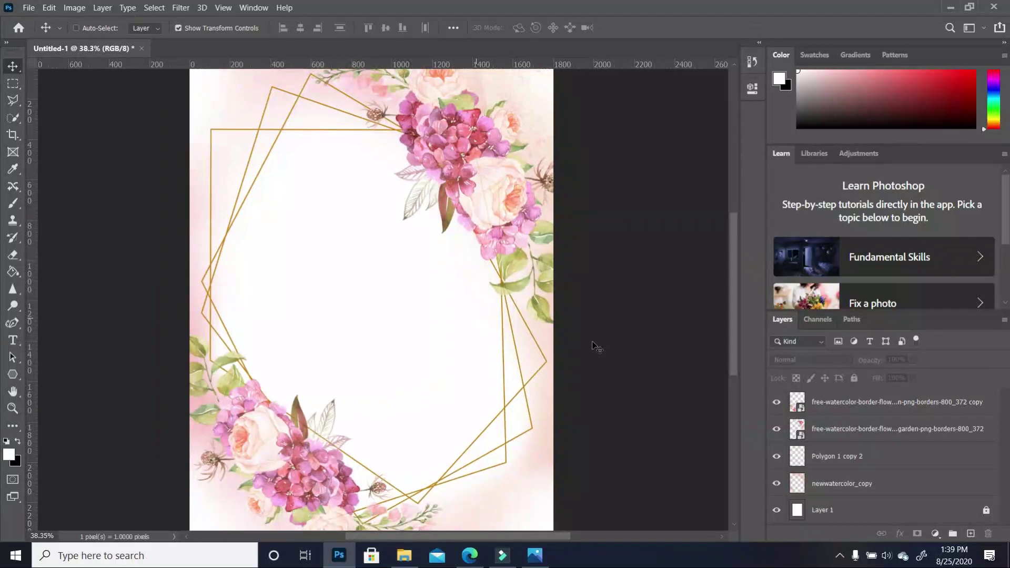
pyautogui.click(863, 451)
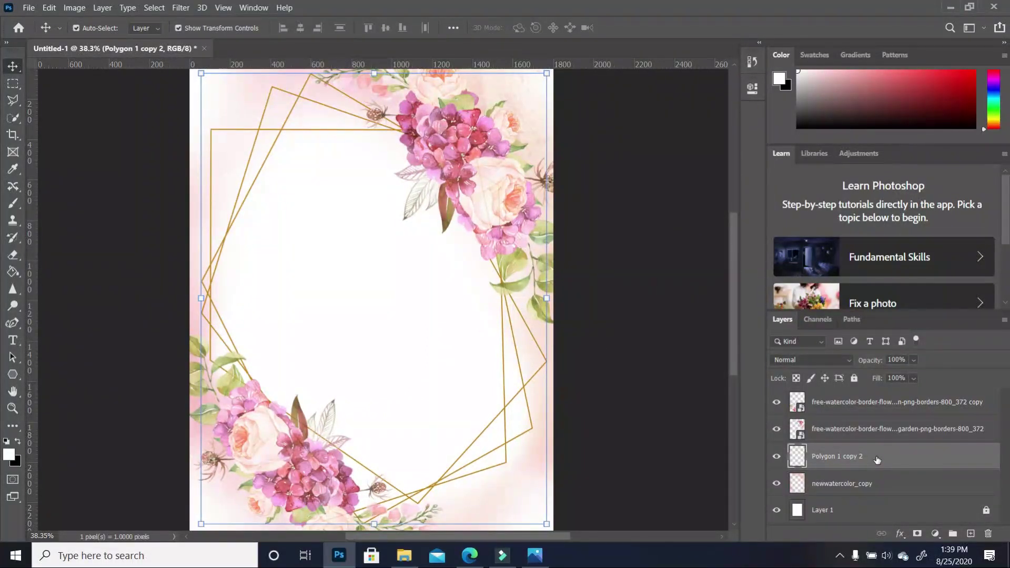
pyautogui.click(13, 255)
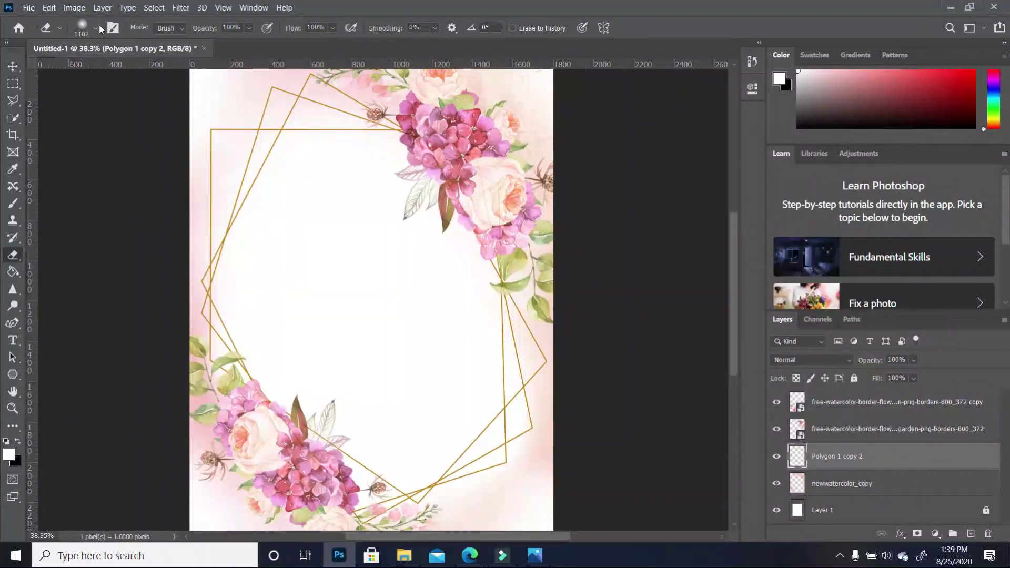
pyautogui.click(96, 28)
pyautogui.click(125, 72)
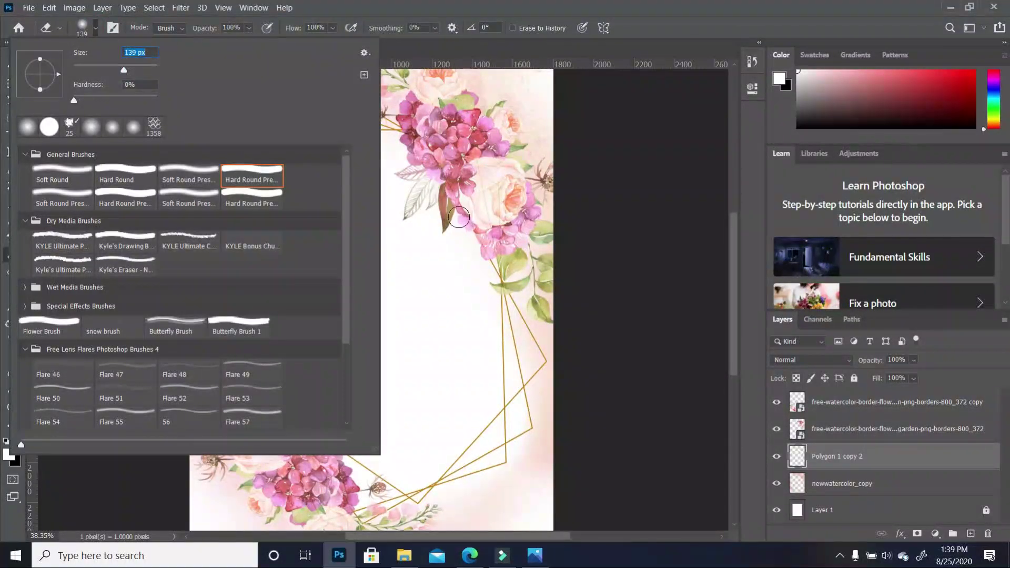
pyautogui.press('Return')
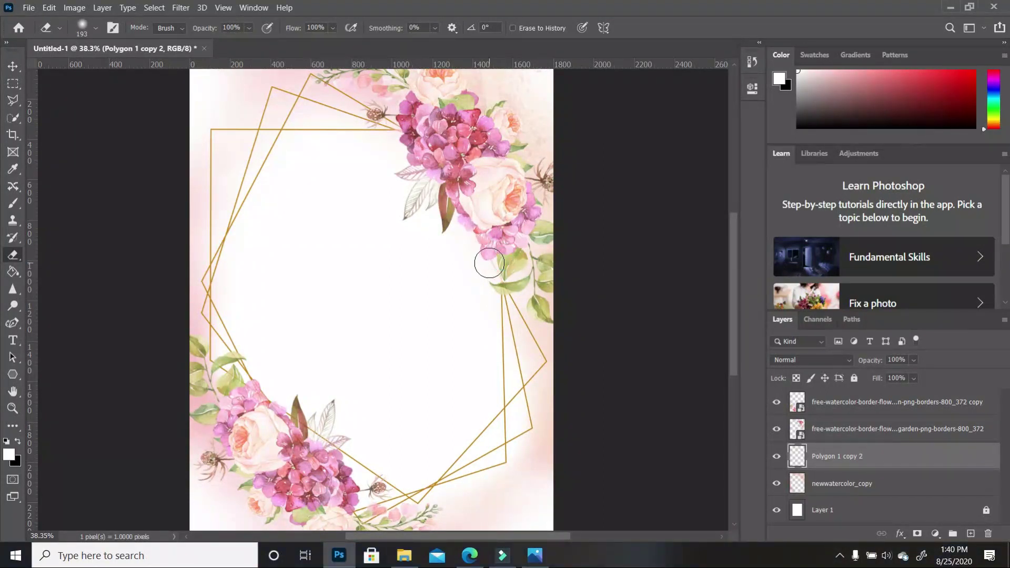
# Step: Erase the frame lines near the lower-left flowers, then hide and reshow the frame to compare
pyautogui.scroll(-1, 341, 431)
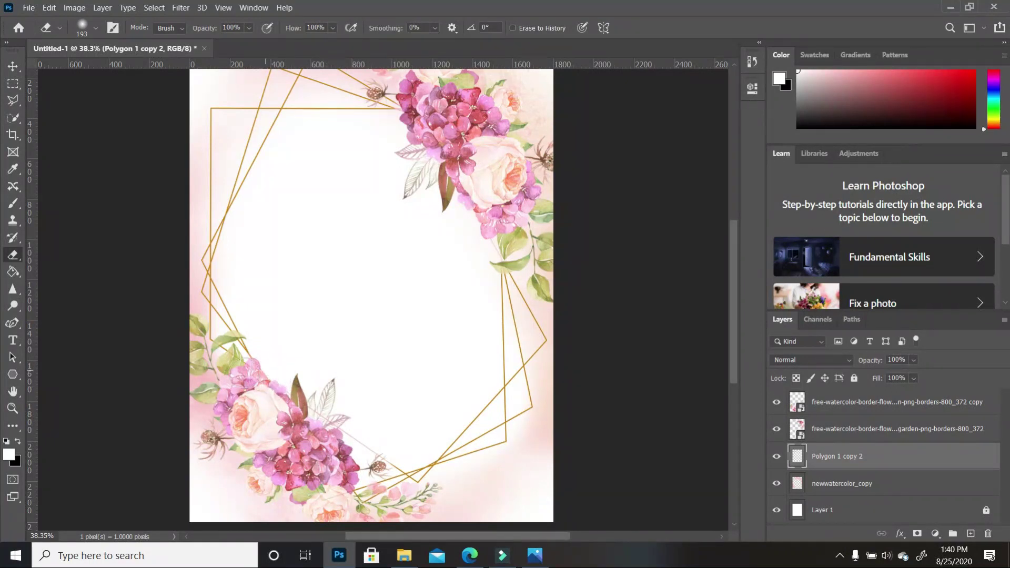
pyautogui.moveTo(358, 431); pyautogui.dragTo(391, 440)
pyautogui.click(851, 485)
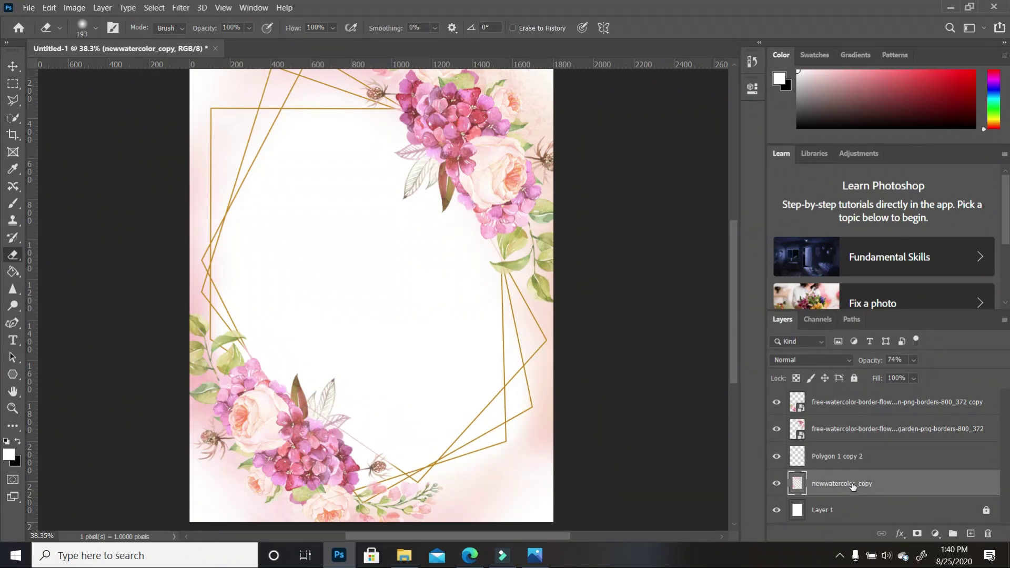
pyautogui.click(776, 456)
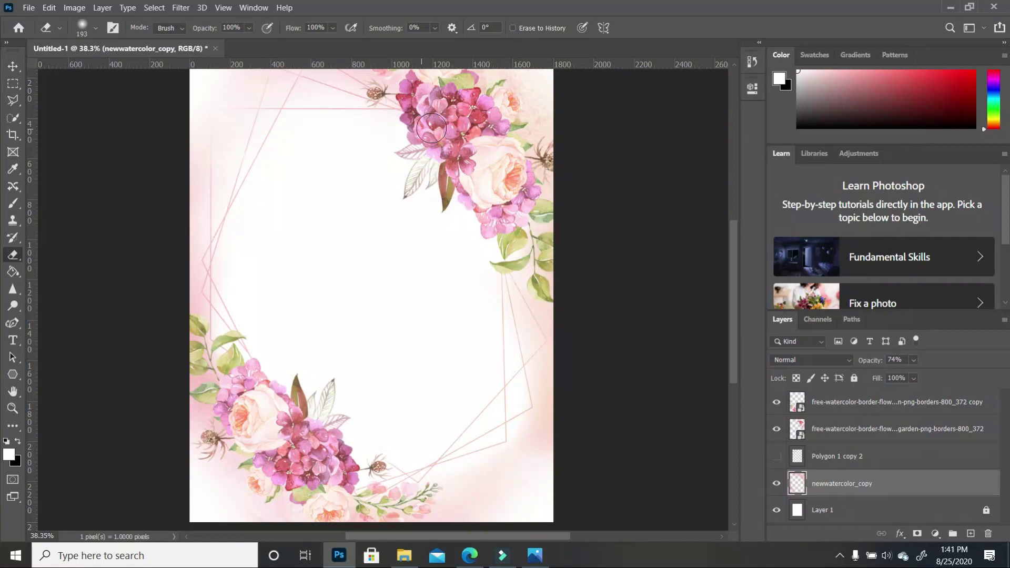
pyautogui.click(775, 457)
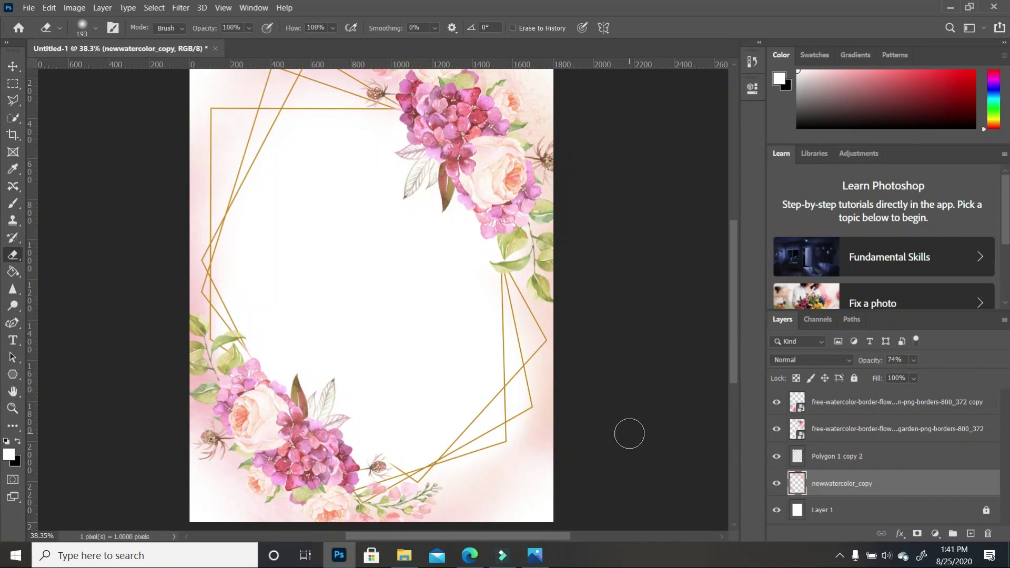
pyautogui.scroll(-1, 629, 433)
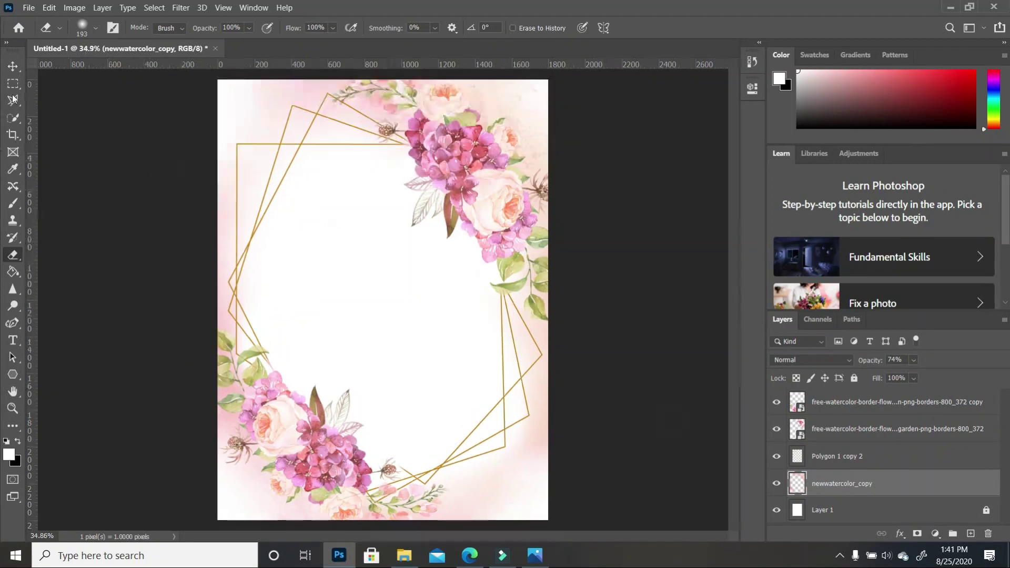
# Step: Enlarge the Eraser brush to 1102 px
pyautogui.click(96, 28)
pyautogui.moveTo(136, 70); pyautogui.dragTo(150, 69)
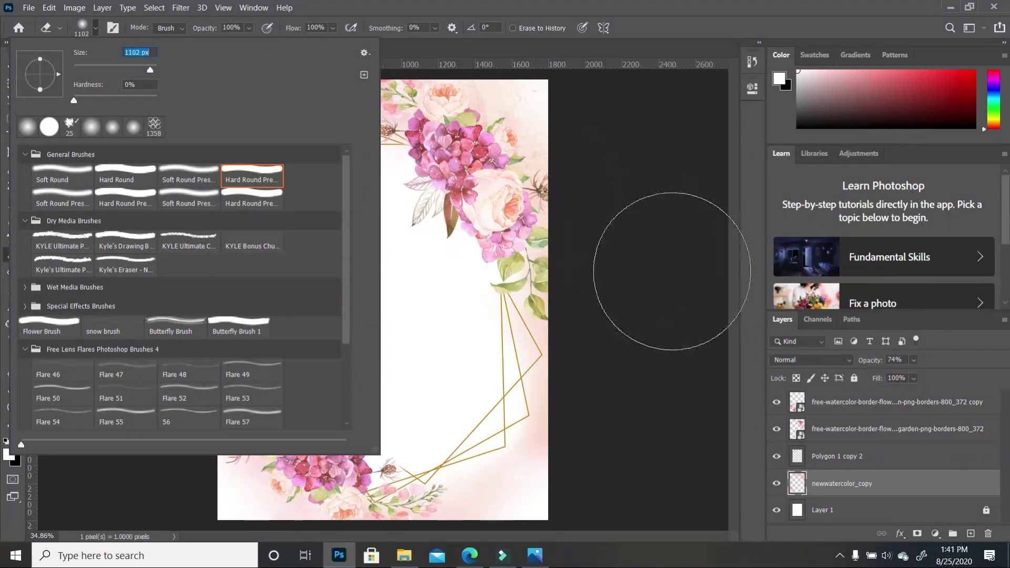
pyautogui.click(671, 271)
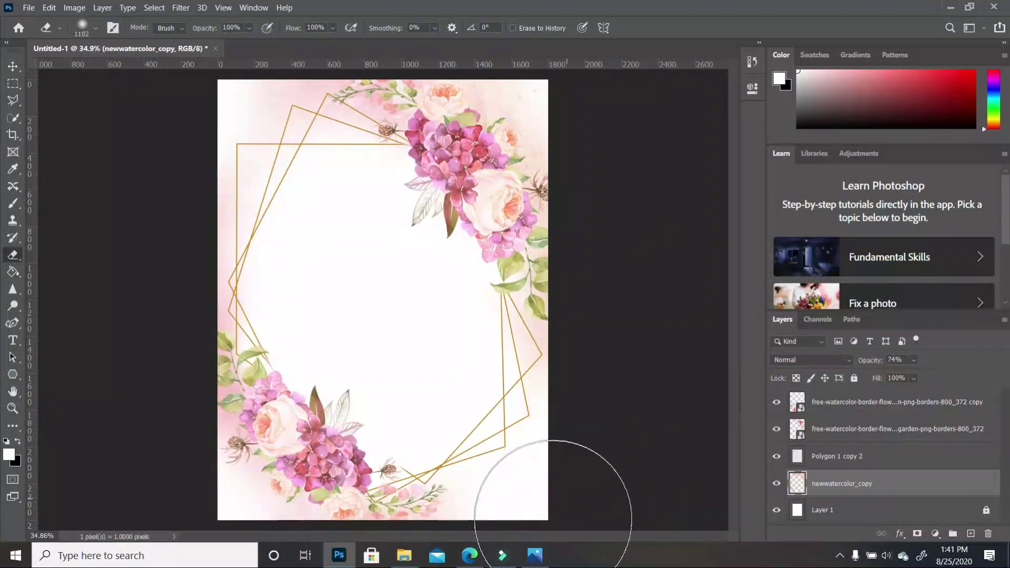
# Step: Erase the remaining pink wash from the background's top-left corner
pyautogui.moveTo(225, 142); pyautogui.dragTo(213, 110)
pyautogui.click(213, 111)
pyautogui.click(200, 105)
pyautogui.click(212, 110)
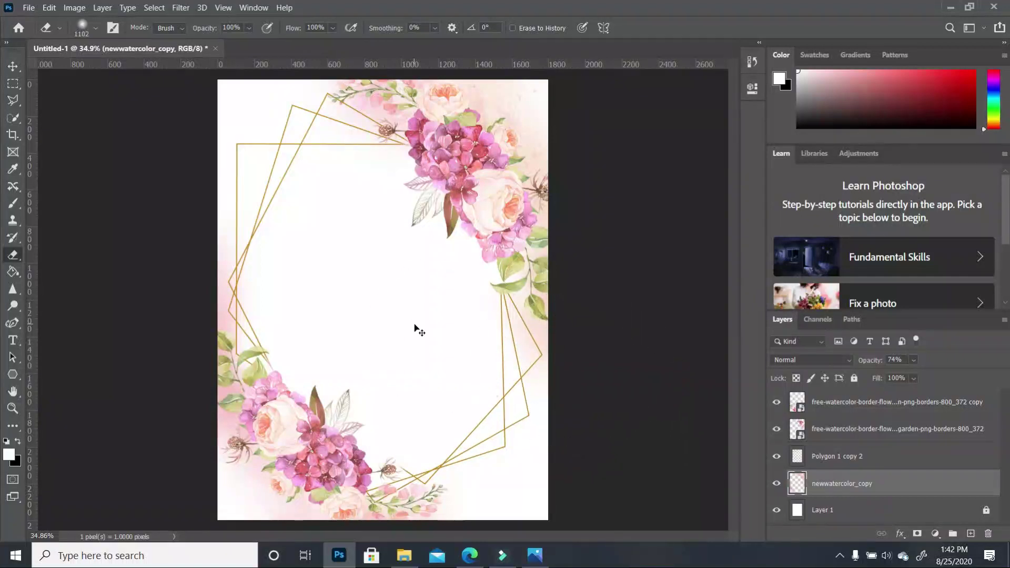
pyautogui.scroll(-3, 415, 328)
pyautogui.scroll(2, 409, 334)
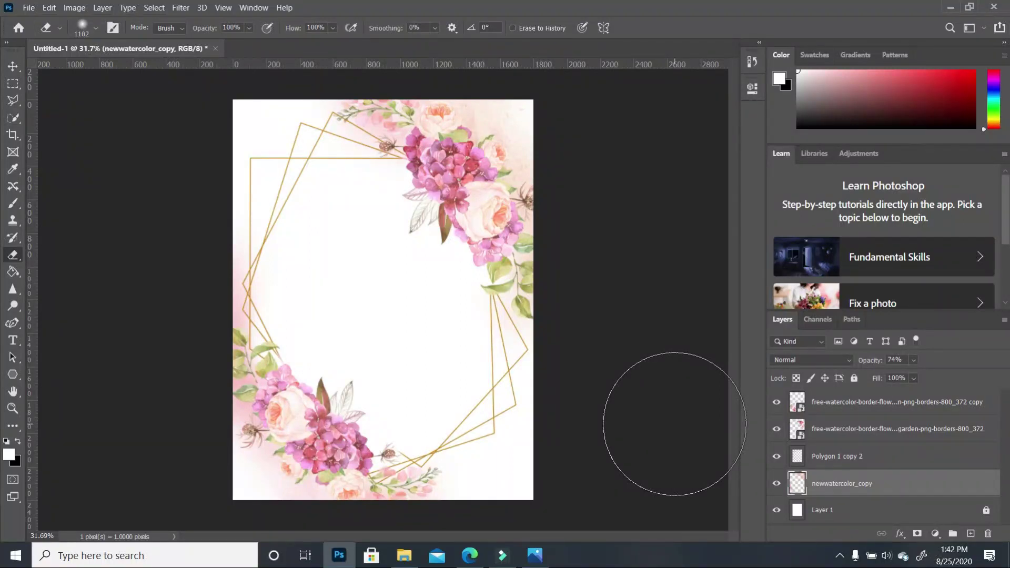
# Step: Set the text colour to pink sampled from the flowers
pyautogui.click(13, 341)
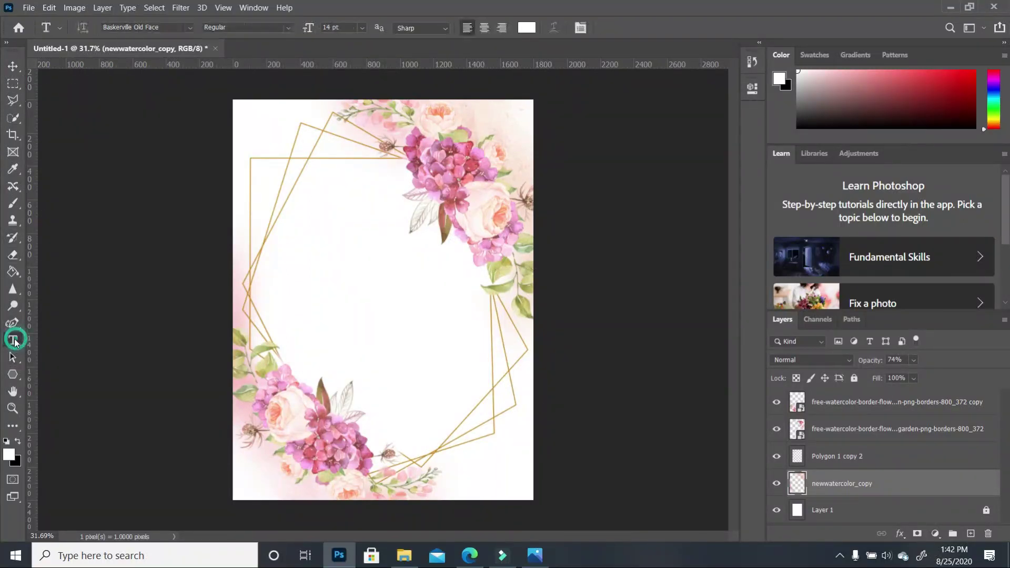
pyautogui.click(10, 455)
pyautogui.click(349, 427)
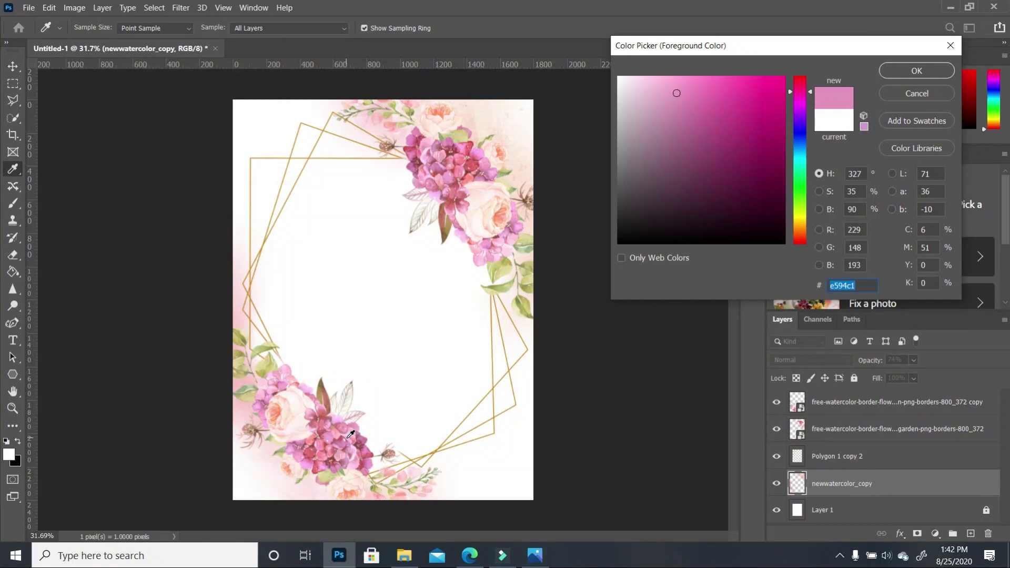
pyautogui.click(901, 73)
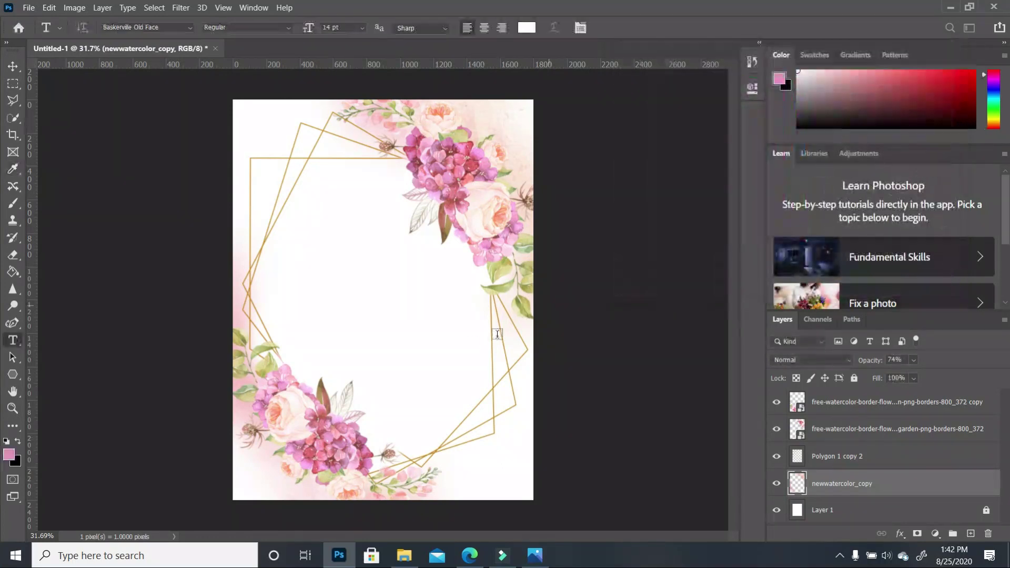
# Step: Type 'Wedding' as a new text layer inside the frame and select it
pyautogui.click(316, 331)
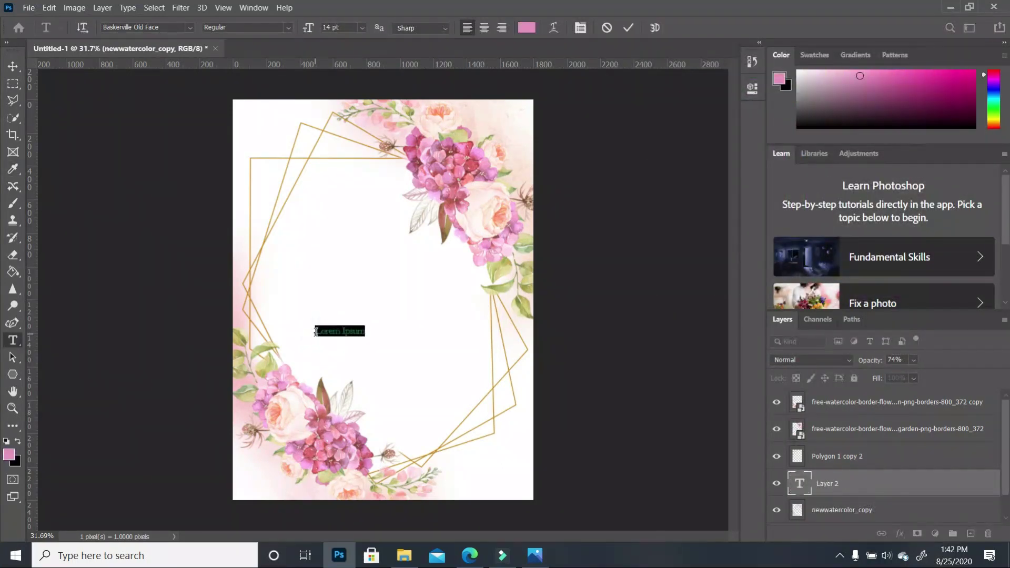
pyautogui.write('Wedding')
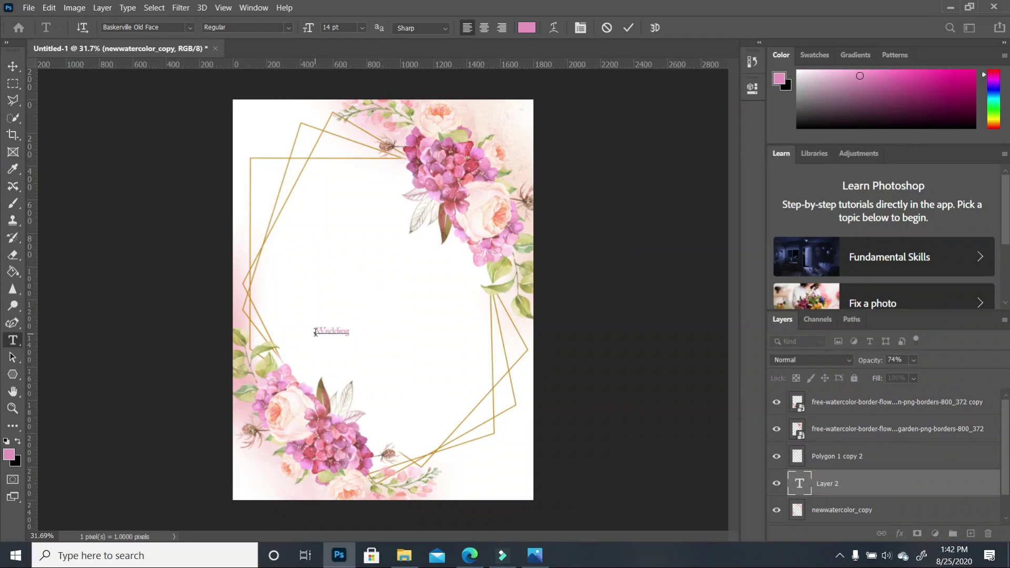
pyautogui.doubleClick(351, 330)
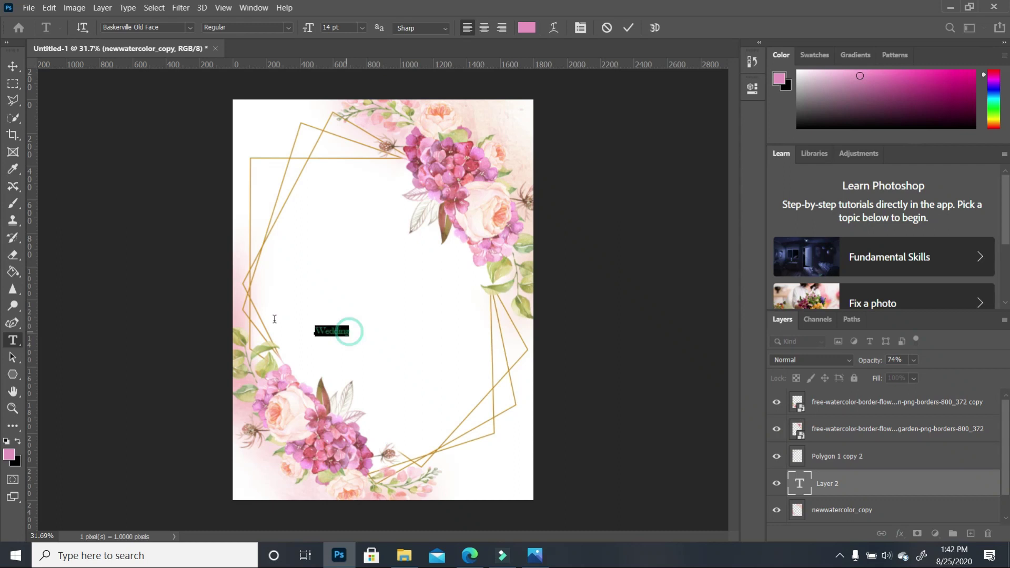
# Step: Enlarge the Wedding text and set it in the Scriptina font
pyautogui.click(14, 68)
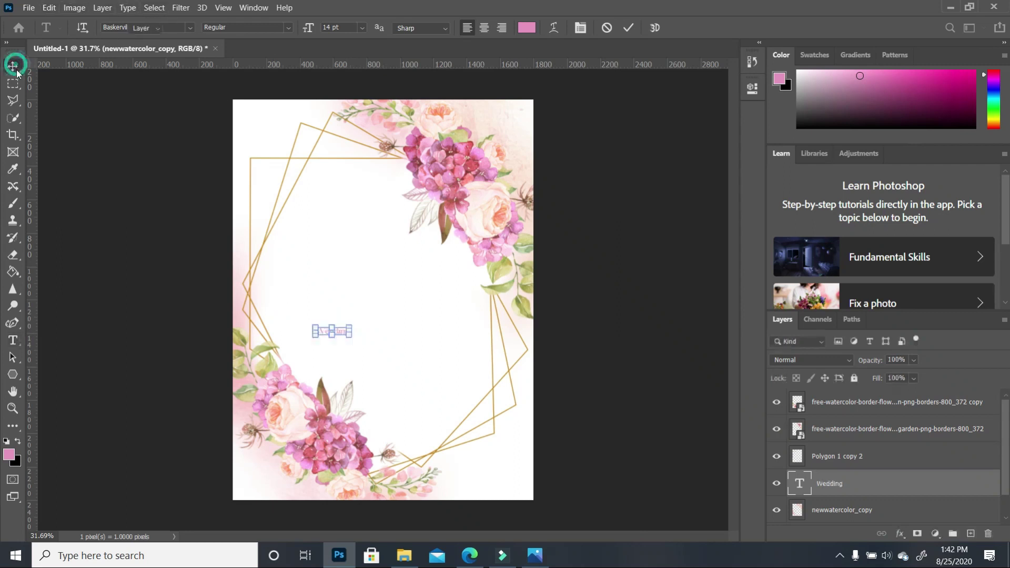
pyautogui.moveTo(347, 335); pyautogui.dragTo(292, 321)
pyautogui.click(14, 340)
pyautogui.click(189, 28)
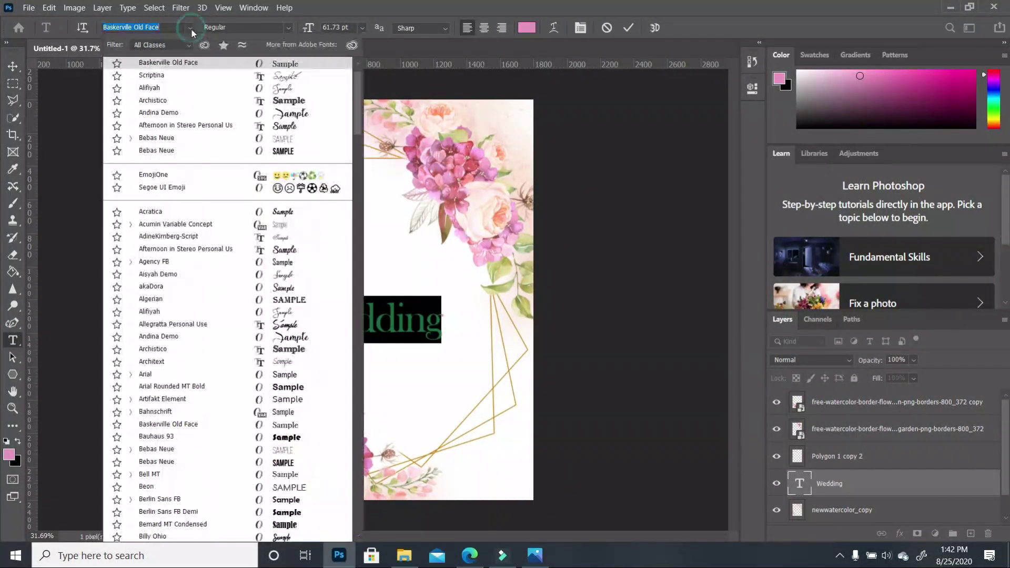
pyautogui.click(290, 78)
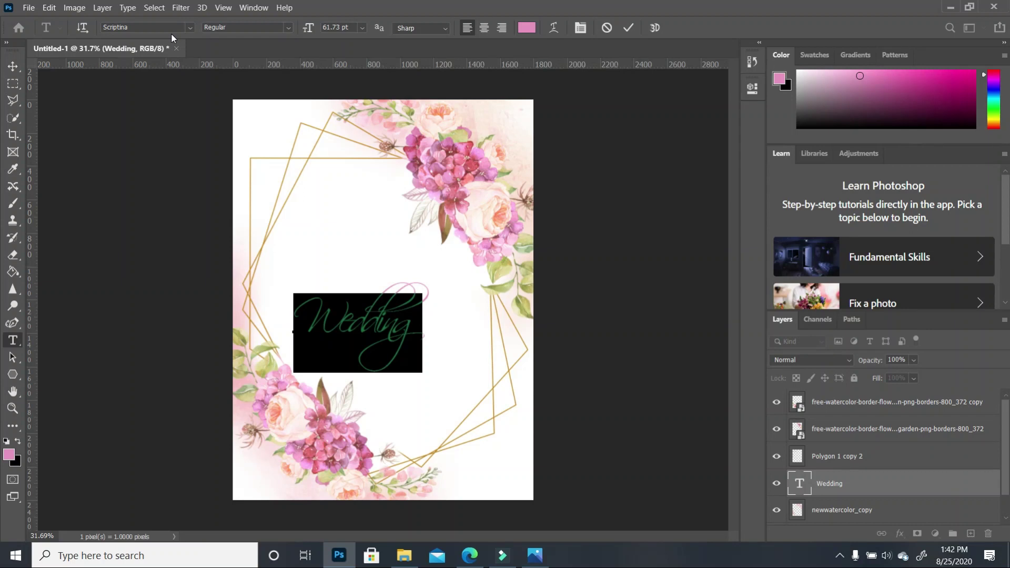
# Step: Scale Wedding up to about 86.89 pt and move it to the frame centre
pyautogui.click(13, 66)
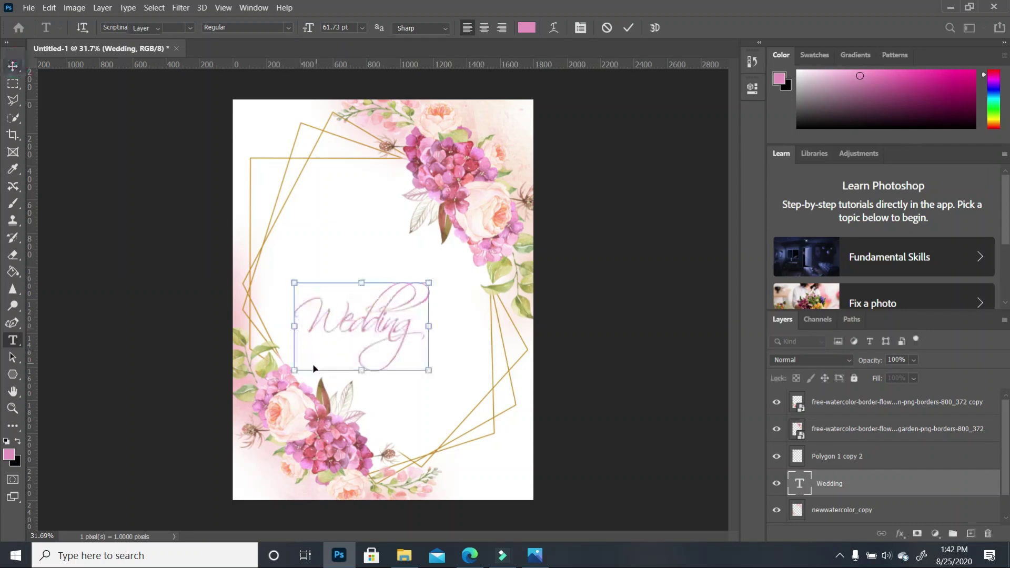
pyautogui.moveTo(294, 370); pyautogui.dragTo(260, 389)
pyautogui.moveTo(431, 282); pyautogui.dragTo(458, 262)
pyautogui.moveTo(412, 340)
pyautogui.mouseDown()
pyautogui.moveTo(429, 329)
pyautogui.moveTo(428, 343)
pyautogui.moveTo(417, 338)
pyautogui.mouseUp()
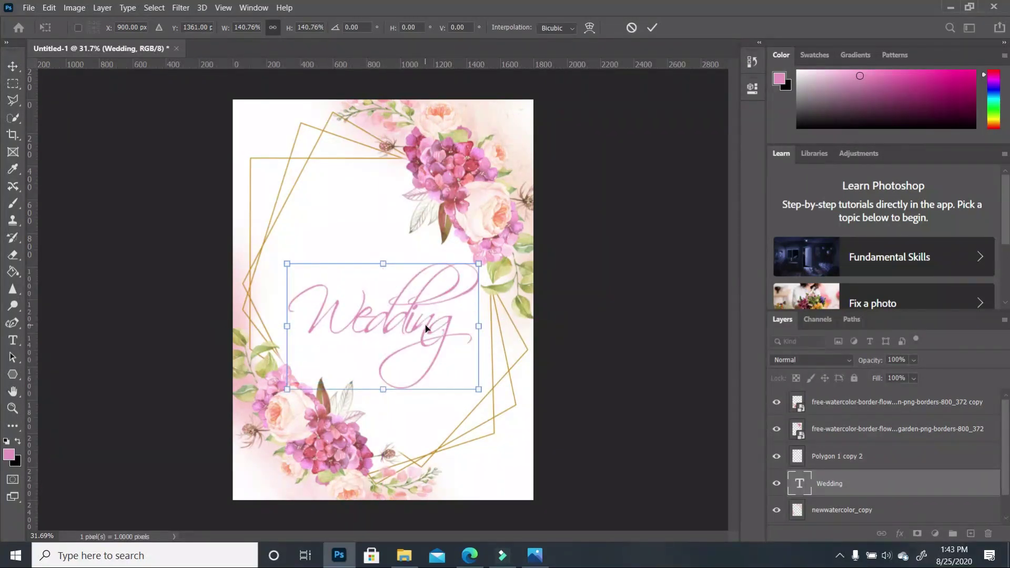
pyautogui.click(585, 336)
pyautogui.click(585, 336)
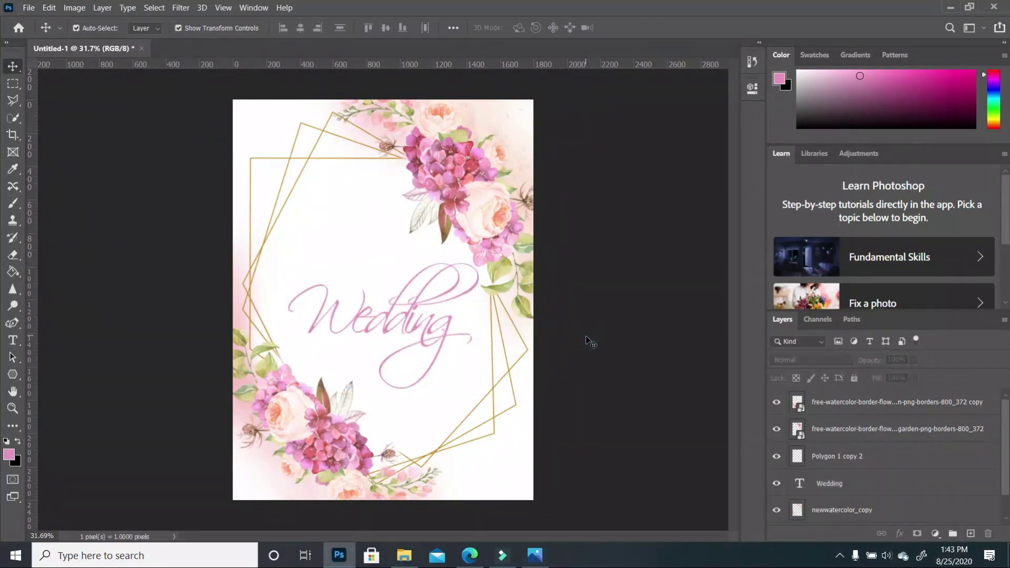
# Step: Select the Wedding text and open the Color Picker for its colour
pyautogui.click(18, 343)
pyautogui.doubleClick(451, 333)
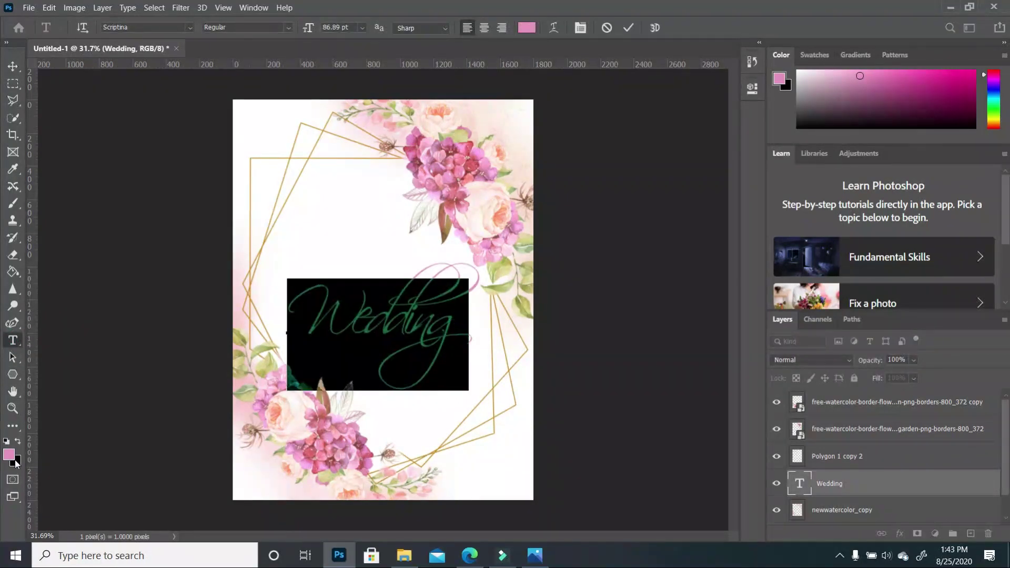
pyautogui.click(17, 445)
pyautogui.click(15, 461)
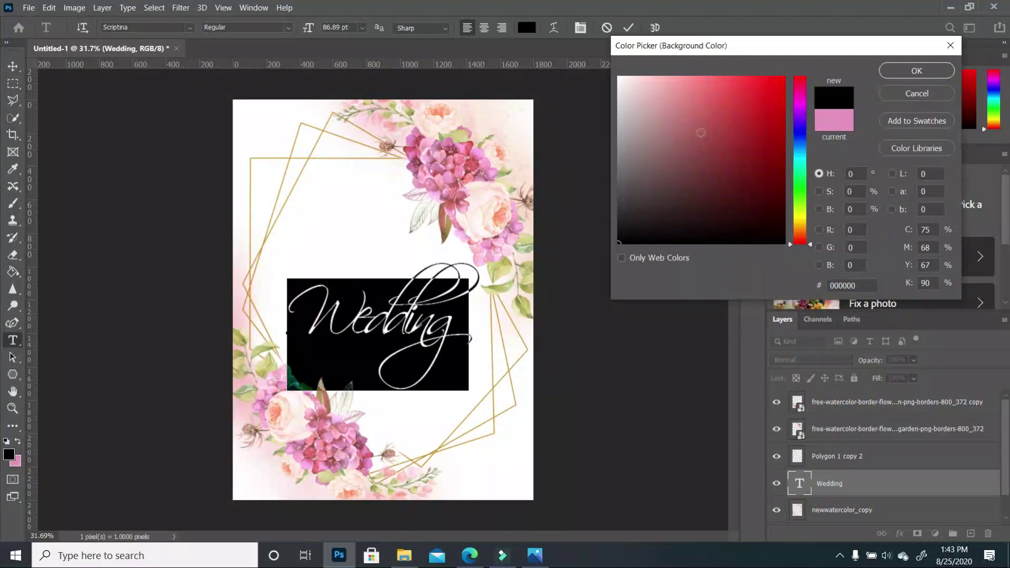
# Step: Recolour the Wedding text rose pink #dc68a9 and commit it
pyautogui.click(17, 462)
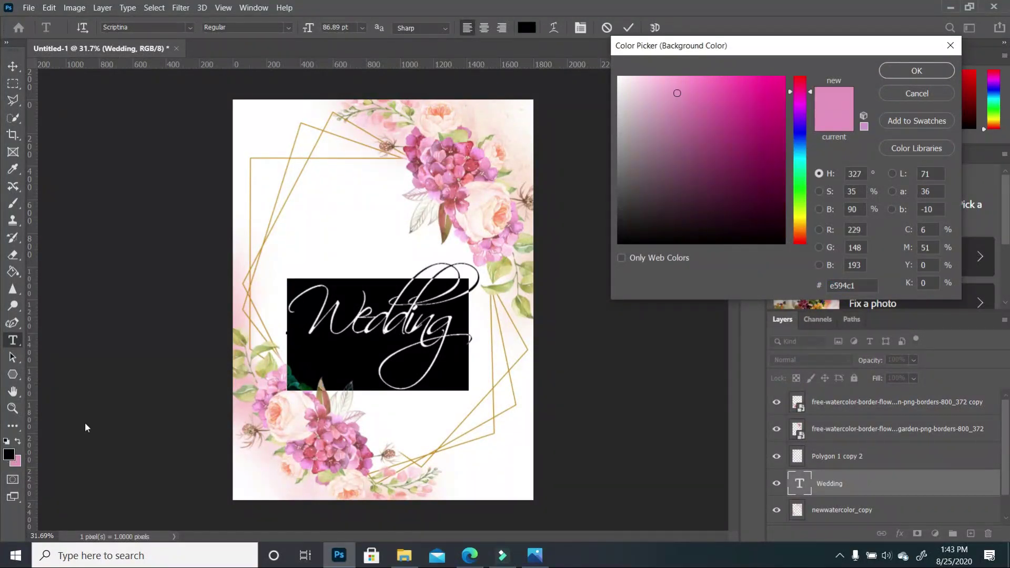
pyautogui.moveTo(723, 88); pyautogui.dragTo(716, 105)
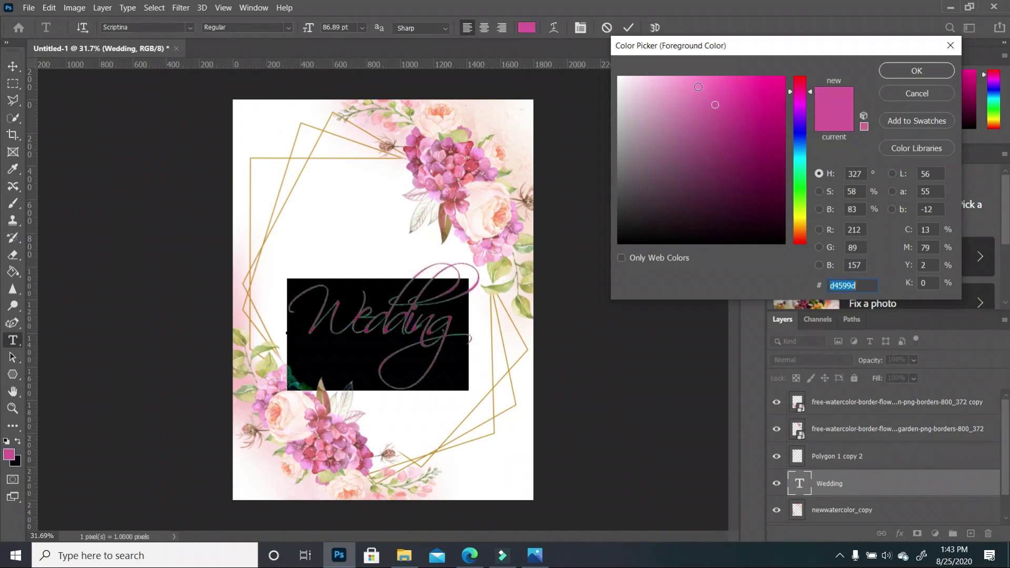
pyautogui.click(704, 99)
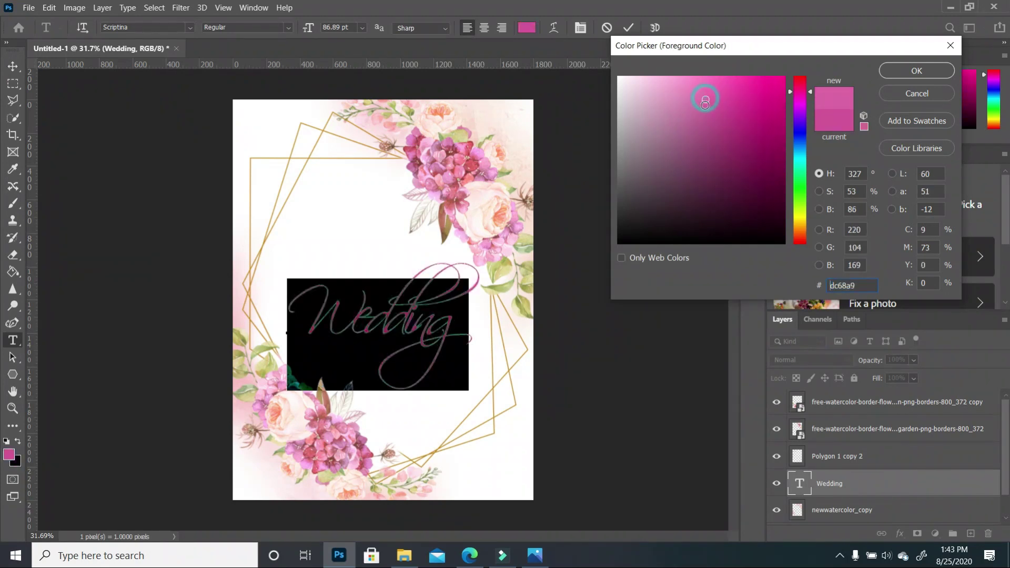
pyautogui.click(893, 74)
pyautogui.hotkey('ctrl', 'Return')
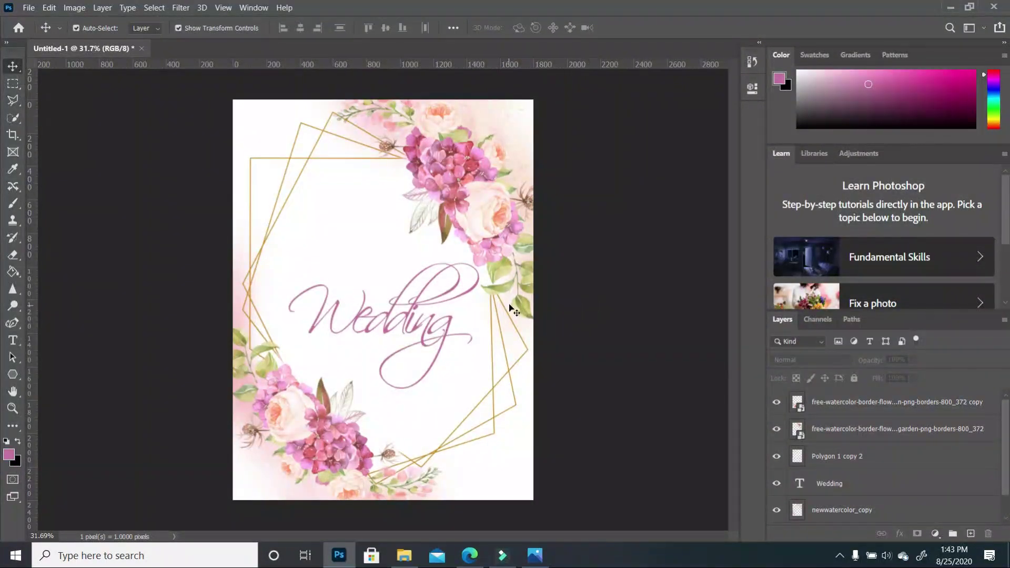
# Step: Make the frame's gold, #ddba76, the foreground colour
pyautogui.click(18, 441)
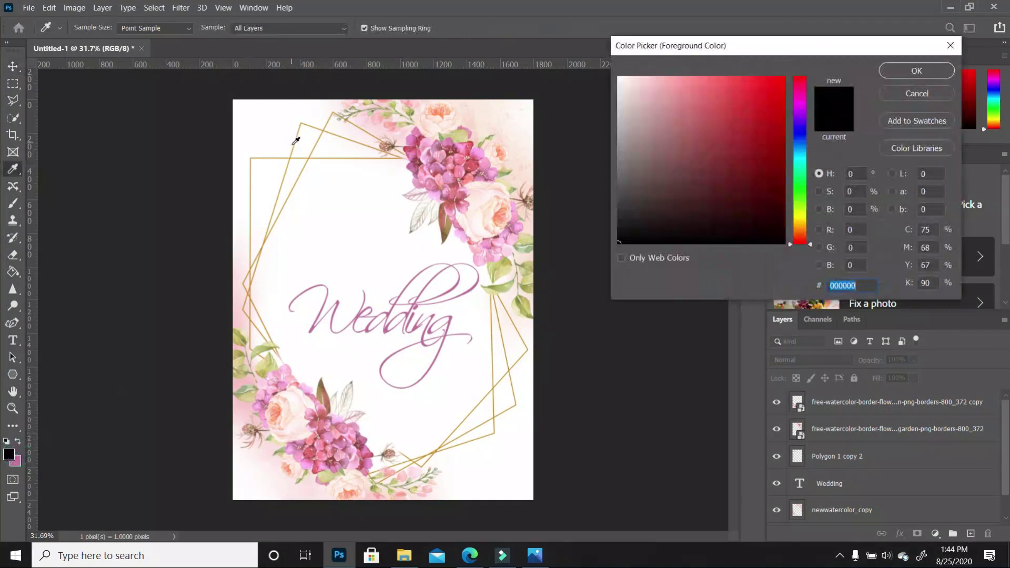
pyautogui.click(315, 148)
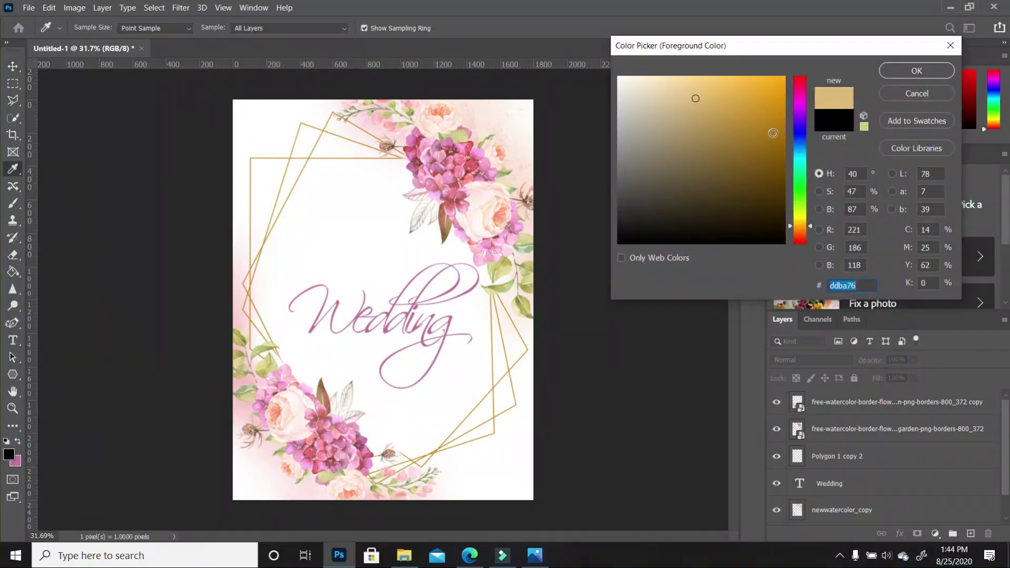
pyautogui.click(772, 133)
pyautogui.click(922, 72)
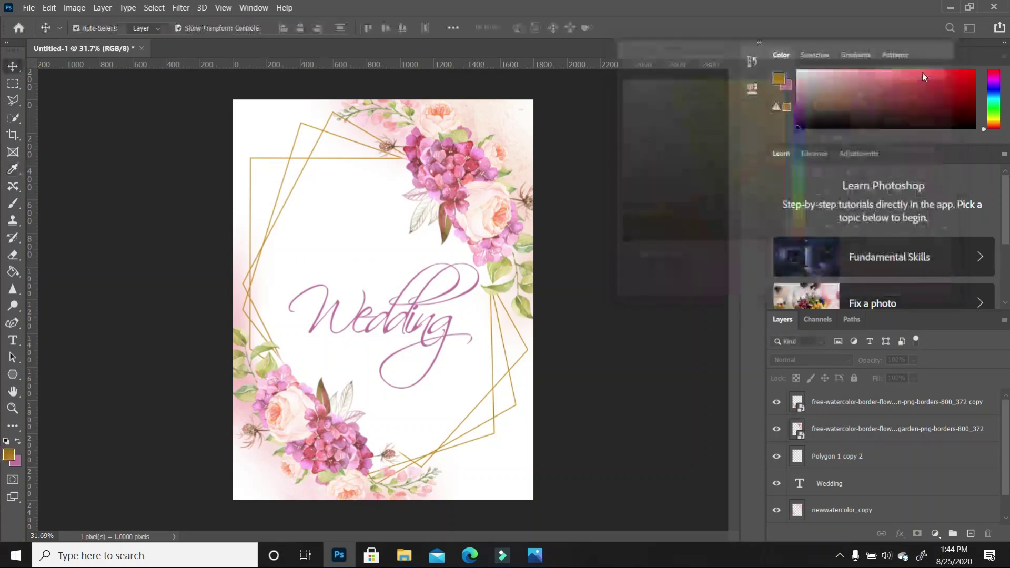
# Step: Type 'WITH GREAT JOY YOU ARE INVITED TO' above Wedding in Baskerville Old Face
pyautogui.click(13, 341)
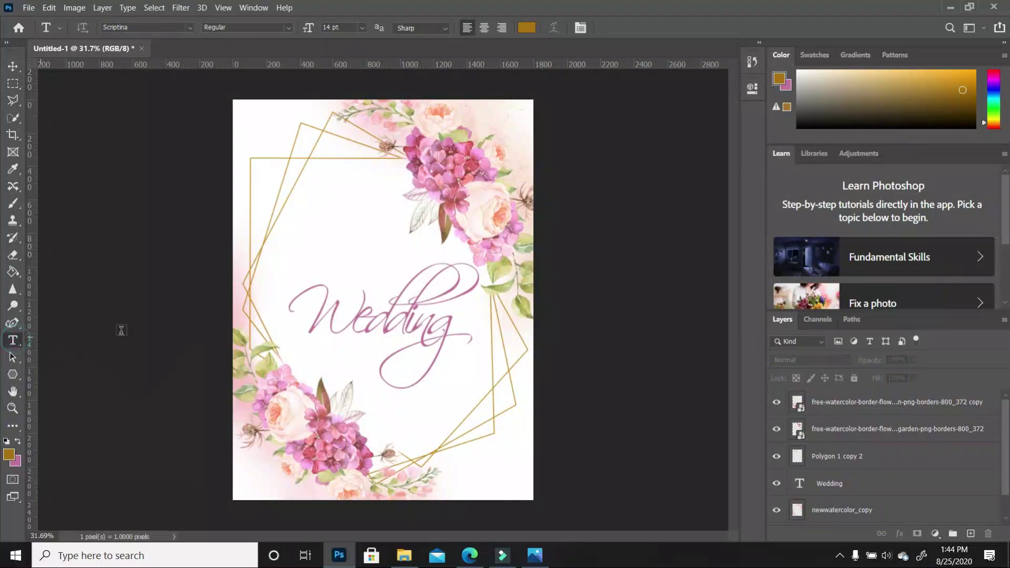
pyautogui.click(290, 241)
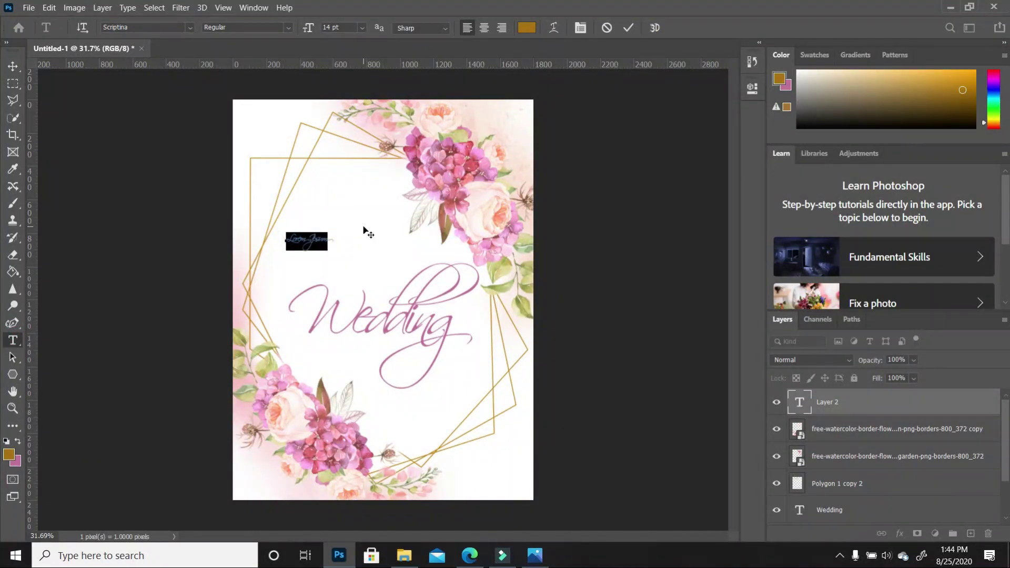
pyautogui.write('W')
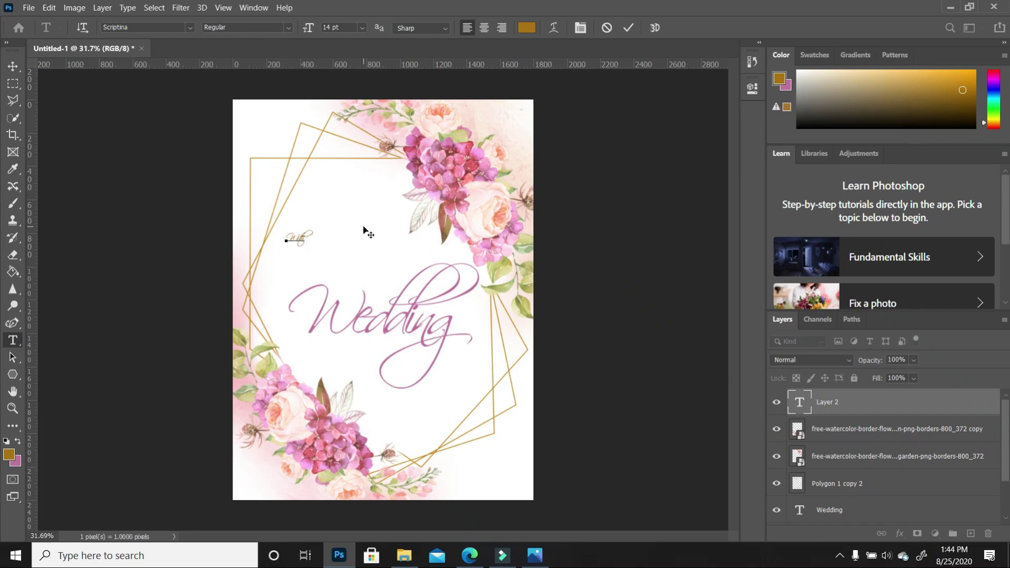
pyautogui.write('ITH GREAT JOY YOU ARE INVITED TO')
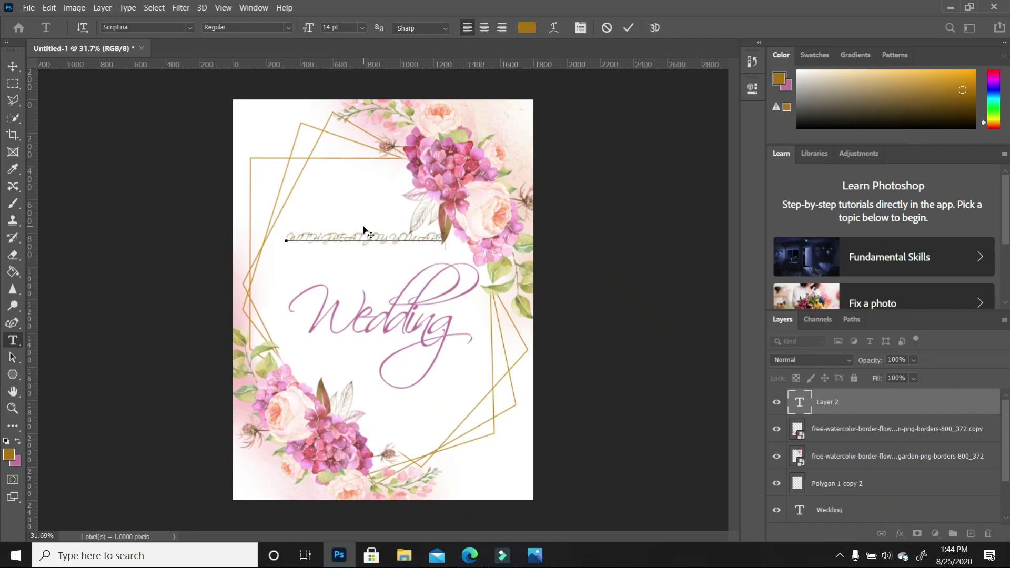
pyautogui.click(14, 340)
pyautogui.hotkey('ctrl', 'a')
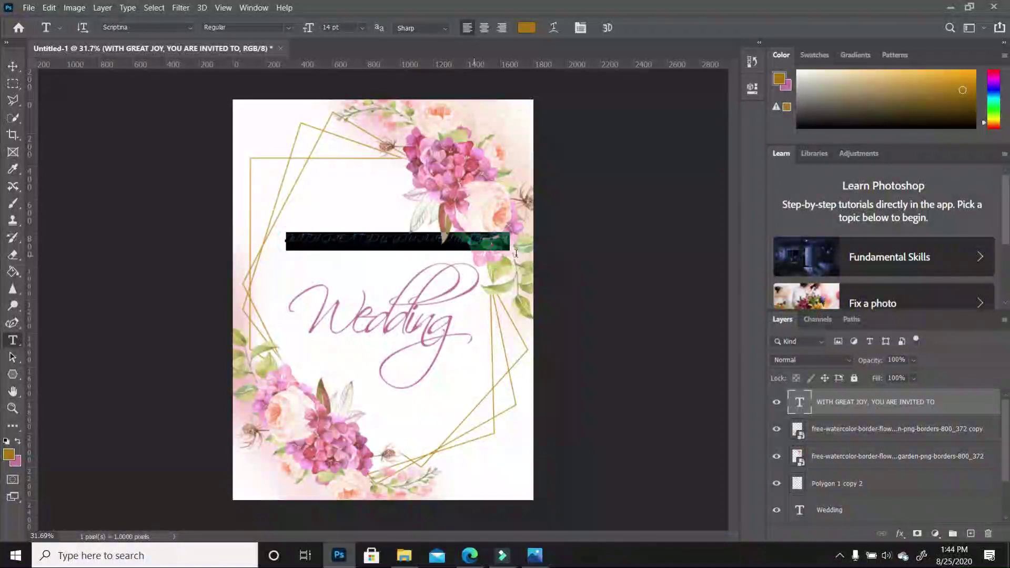
pyautogui.click(189, 28)
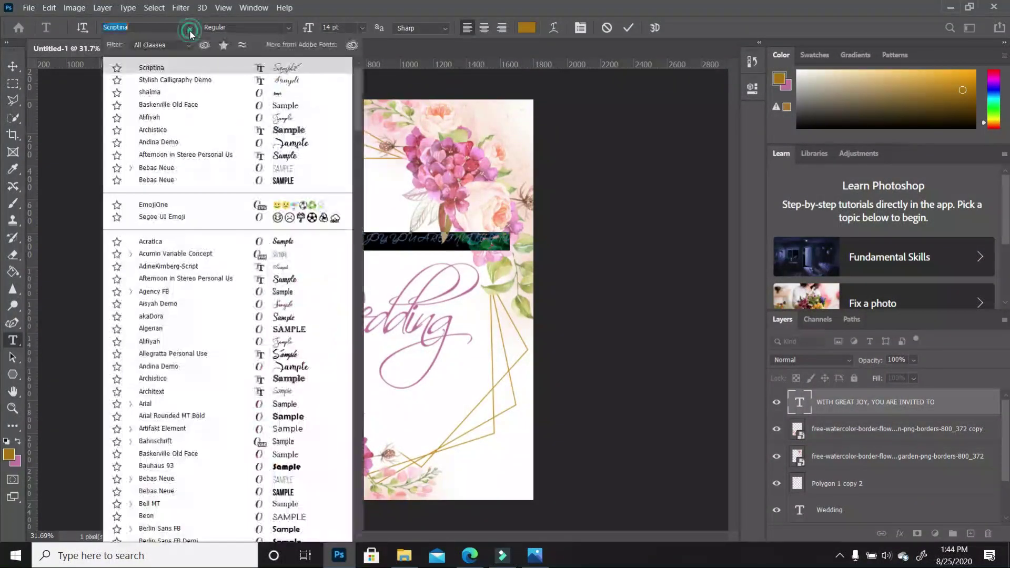
pyautogui.click(289, 105)
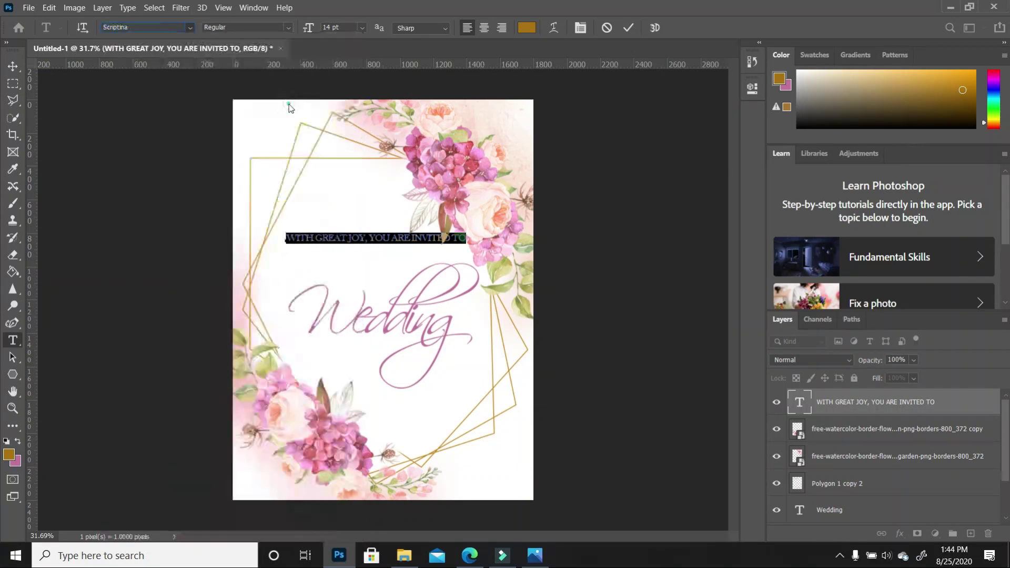
# Step: Scale the invitation line down to about 60%
pyautogui.click(13, 66)
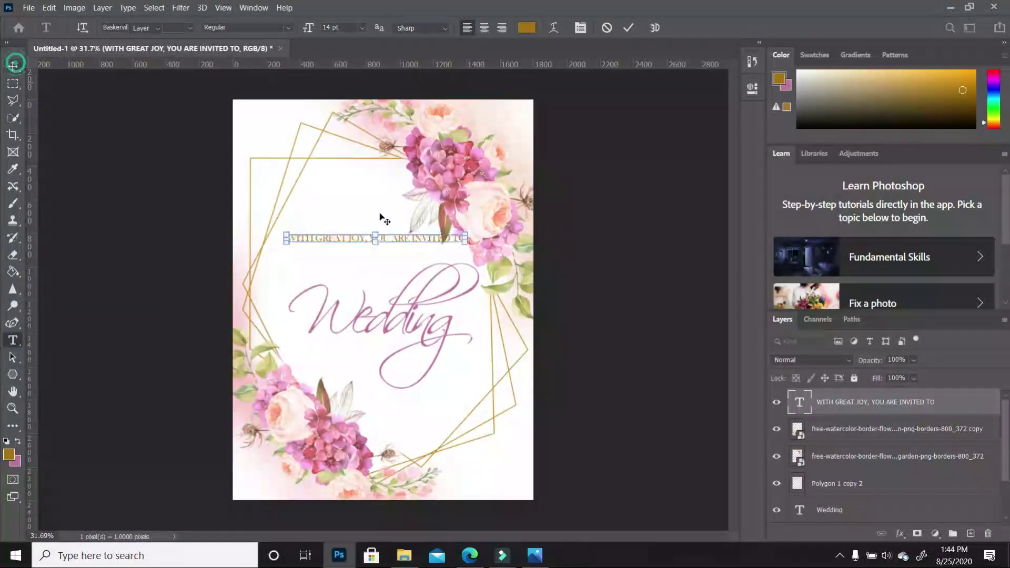
pyautogui.moveTo(464, 235); pyautogui.dragTo(390, 209)
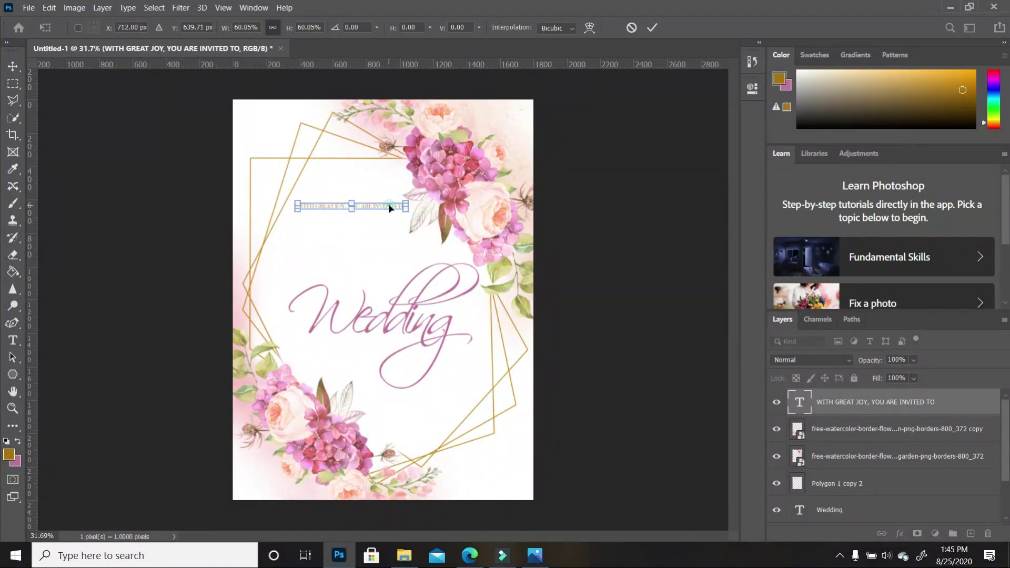
pyautogui.press('Return')
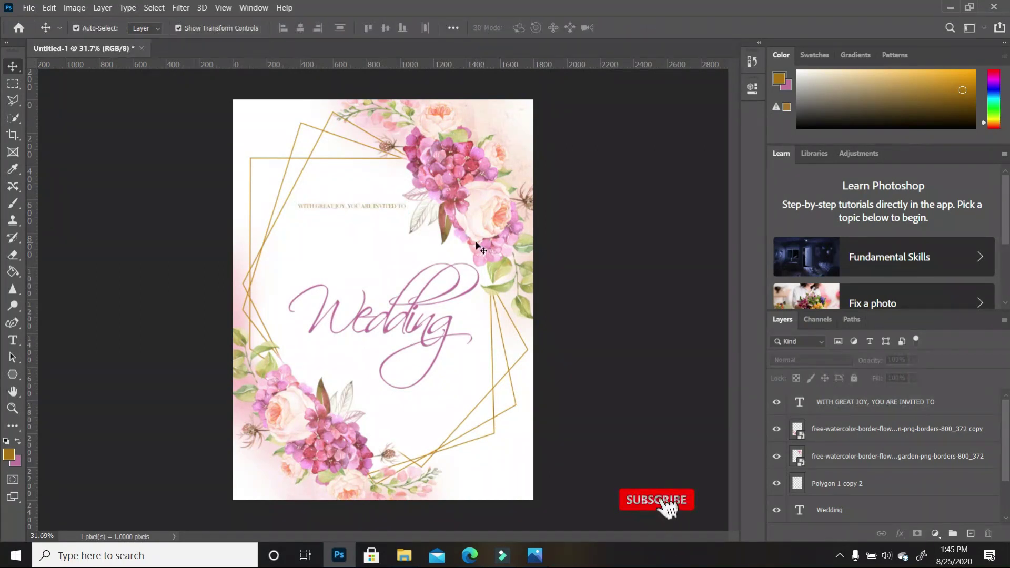
# Step: Duplicate the invitation line, move the copy lower, and clear its text
pyautogui.click(368, 207)
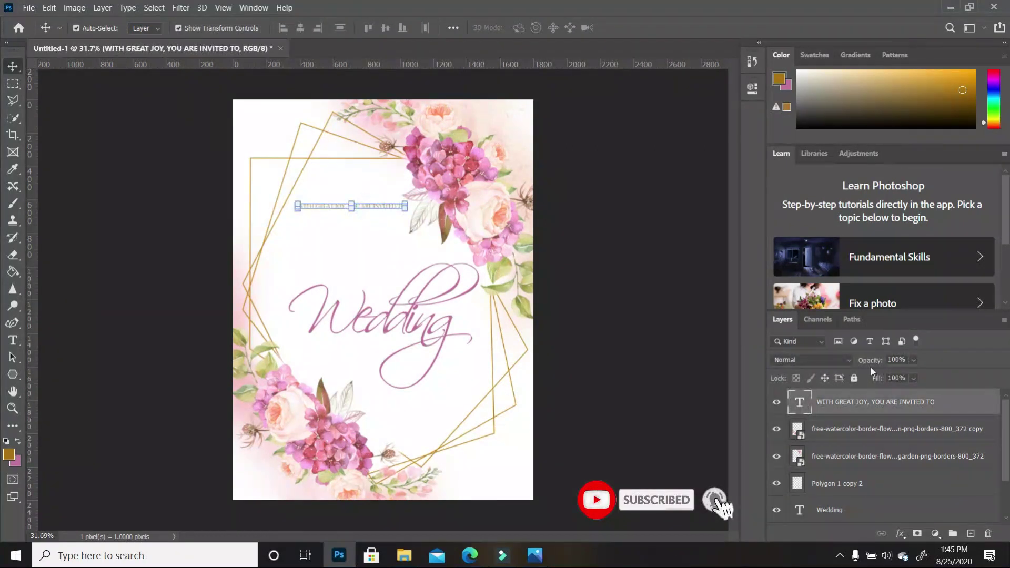
pyautogui.moveTo(920, 403); pyautogui.dragTo(970, 533)
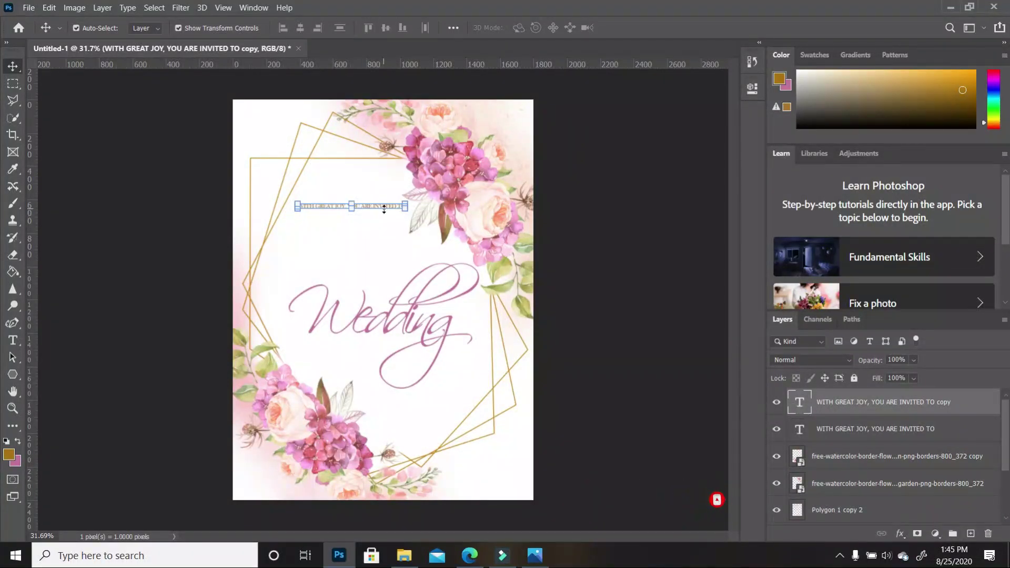
pyautogui.moveTo(387, 206); pyautogui.dragTo(389, 236)
pyautogui.click(13, 340)
pyautogui.tripleClick(404, 236)
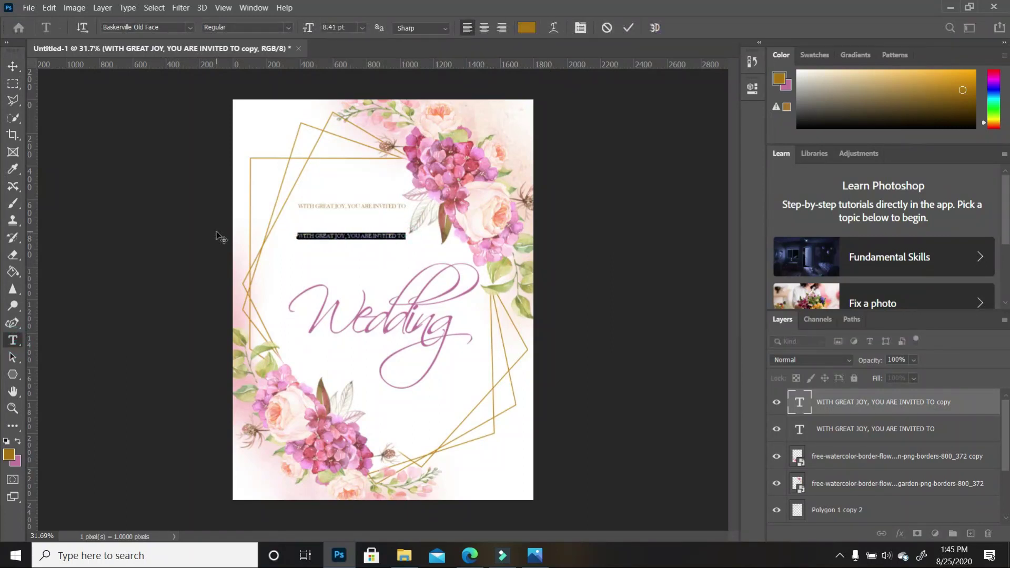
pyautogui.press('BackSpace')
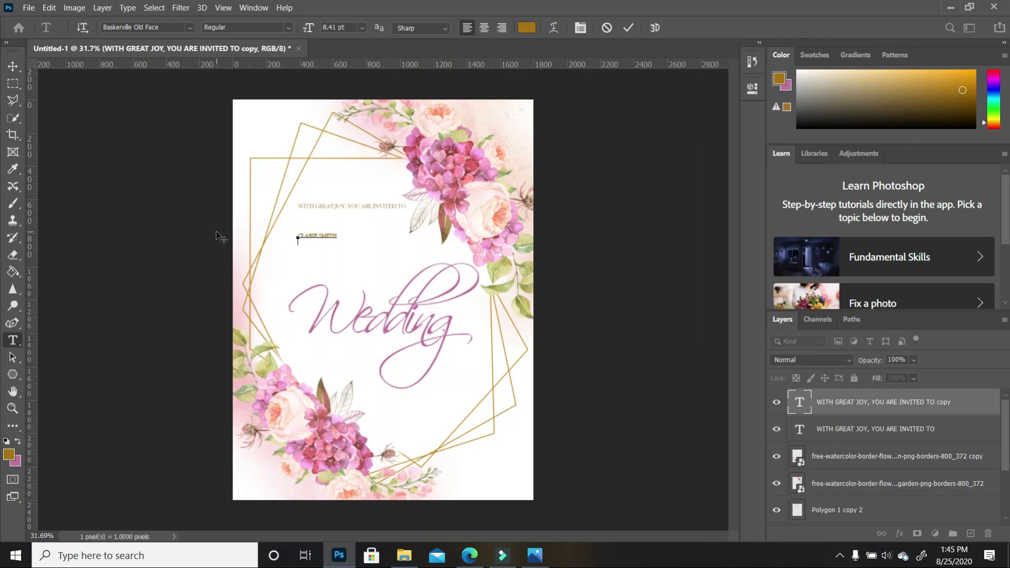
# Step: Enlarge the couple's names, centre-align them, and centre them under the invitation line
pyautogui.click(13, 66)
pyautogui.moveTo(340, 254); pyautogui.dragTo(386, 263)
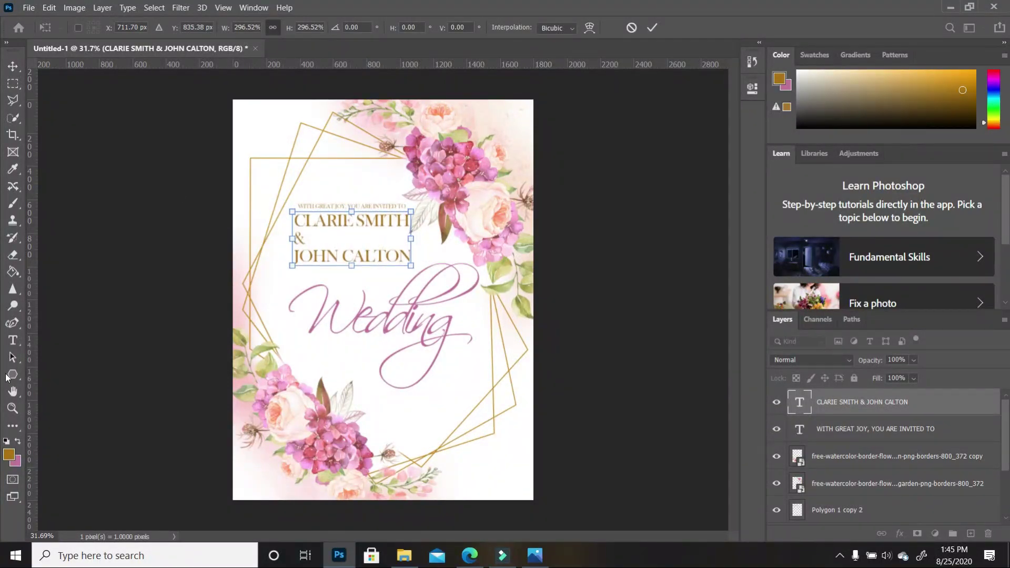
pyautogui.click(12, 341)
pyautogui.click(408, 257)
pyautogui.hotkey('ctrl', 'a')
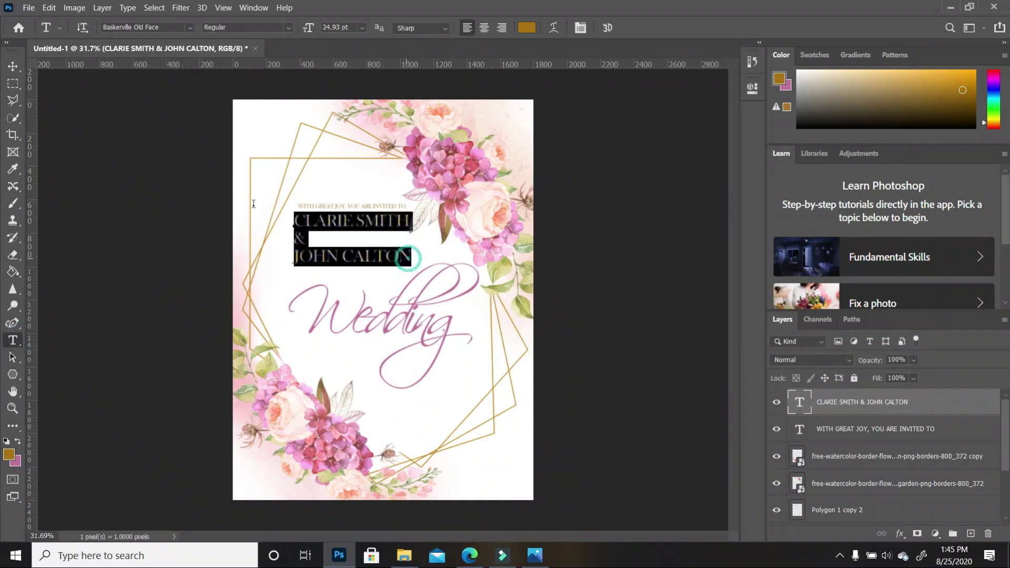
pyautogui.click(484, 29)
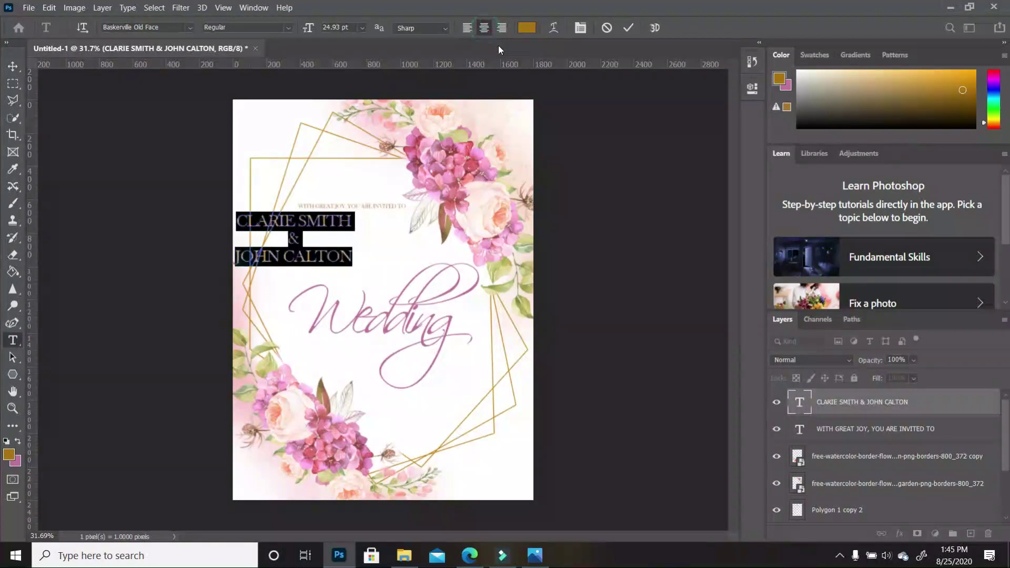
pyautogui.click(13, 65)
pyautogui.moveTo(325, 262); pyautogui.dragTo(381, 263)
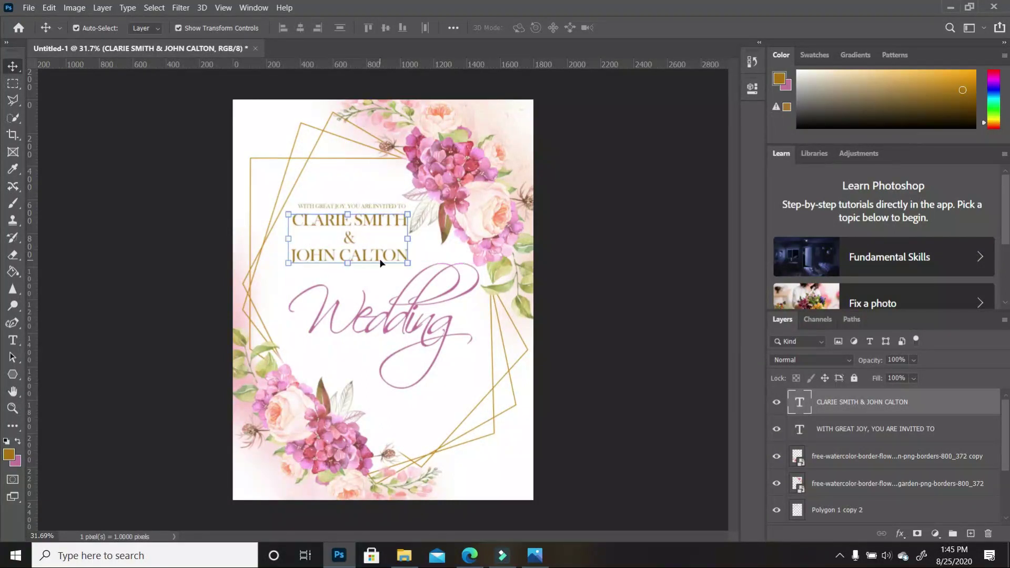
# Step: Recolour the ampersand between the names pink
pyautogui.click(438, 300)
pyautogui.click(634, 368)
pyautogui.click(13, 339)
pyautogui.doubleClick(354, 239)
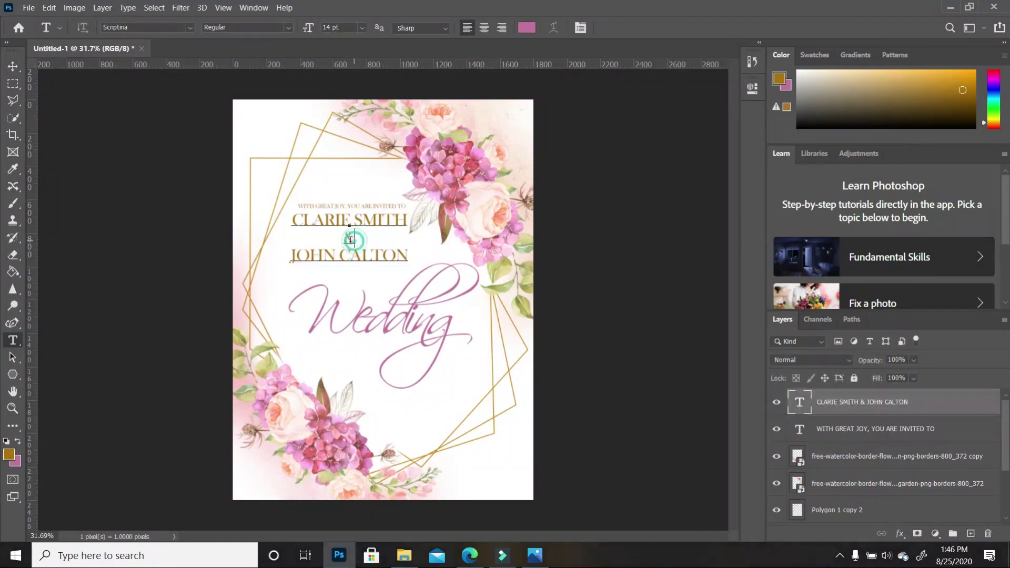
pyautogui.click(17, 441)
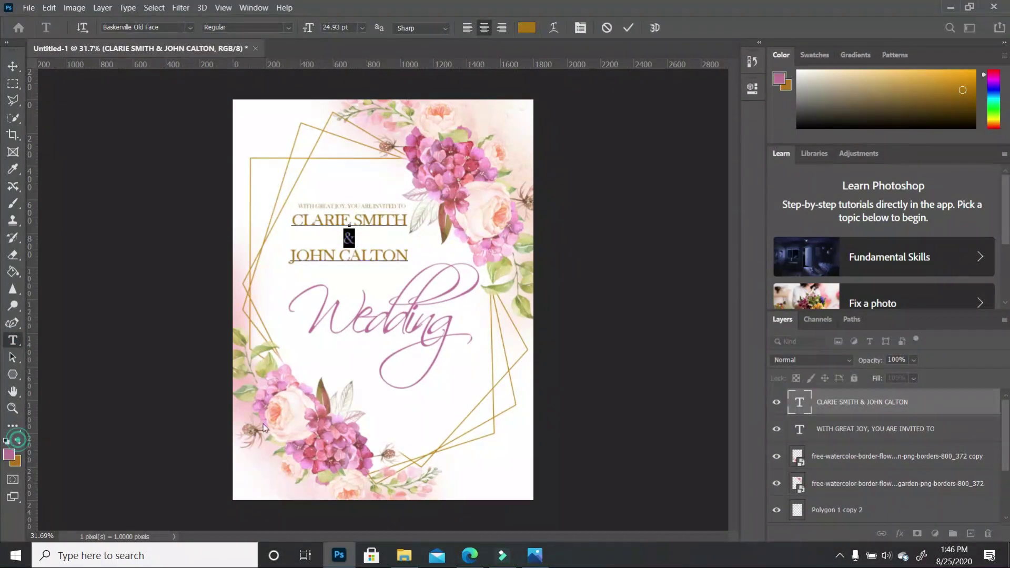
pyautogui.click(620, 338)
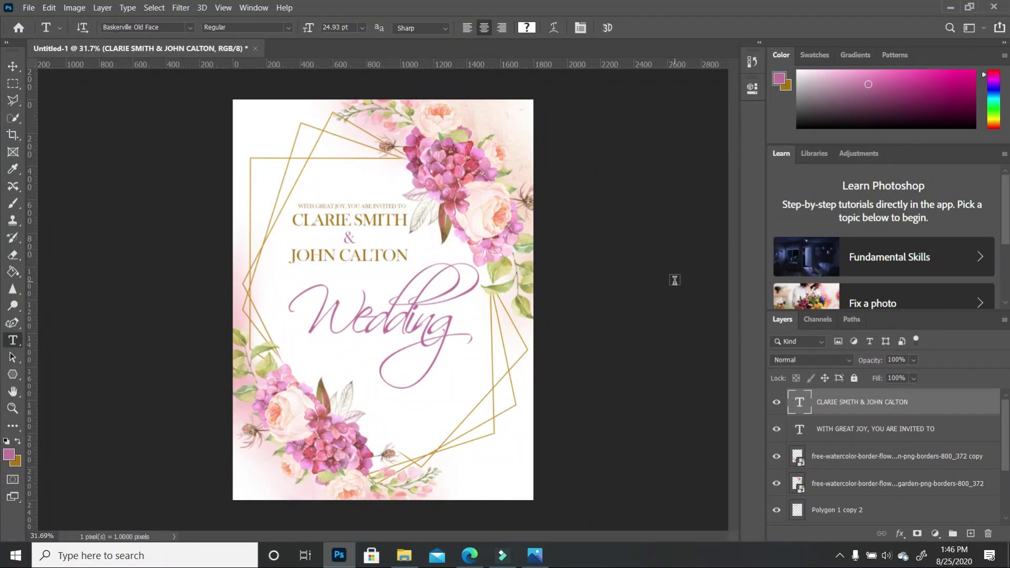
pyautogui.press('v')
pyautogui.click(598, 284)
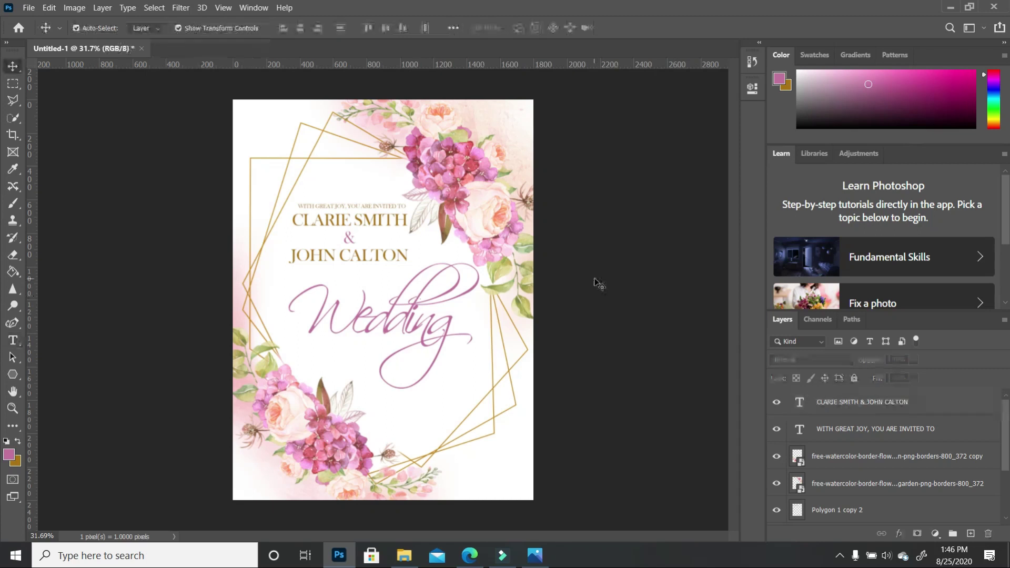
# Step: Duplicate the names layer below Wedding and retype it as '29'
pyautogui.scroll(2, 476, 342)
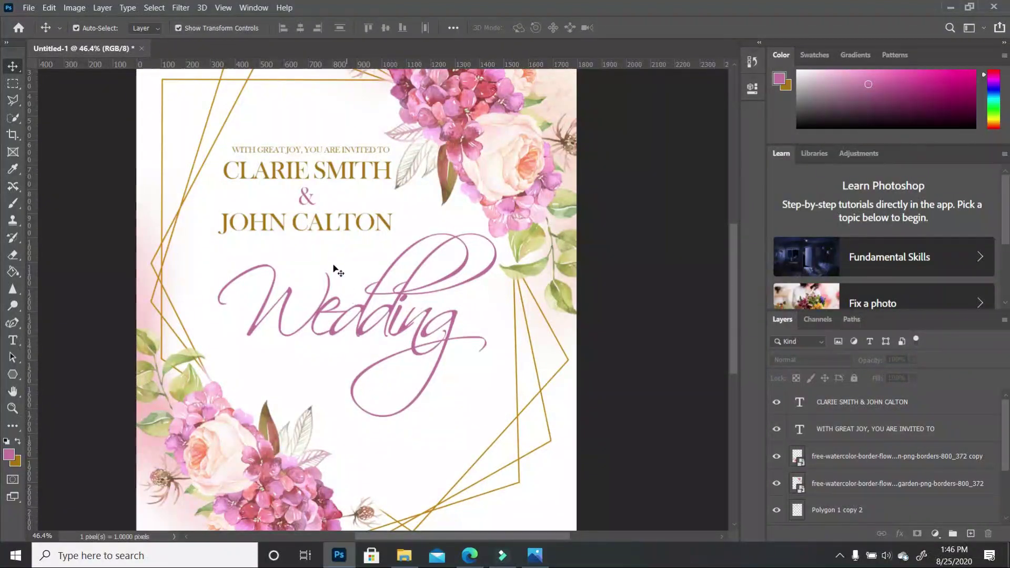
pyautogui.click(358, 226)
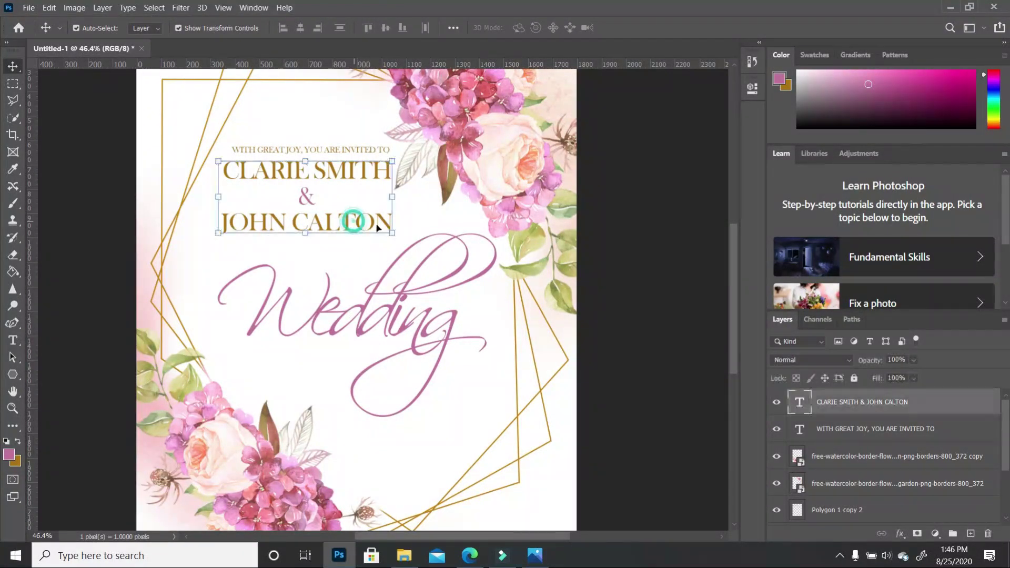
pyautogui.moveTo(884, 403); pyautogui.dragTo(970, 533)
pyautogui.moveTo(392, 347); pyautogui.dragTo(310, 386)
pyautogui.click(13, 340)
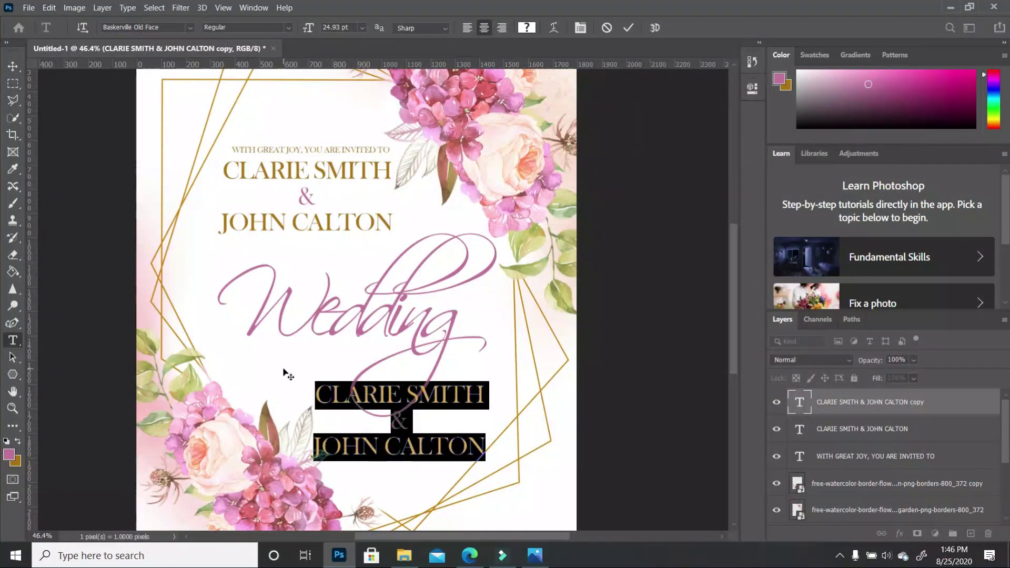
pyautogui.write('29')
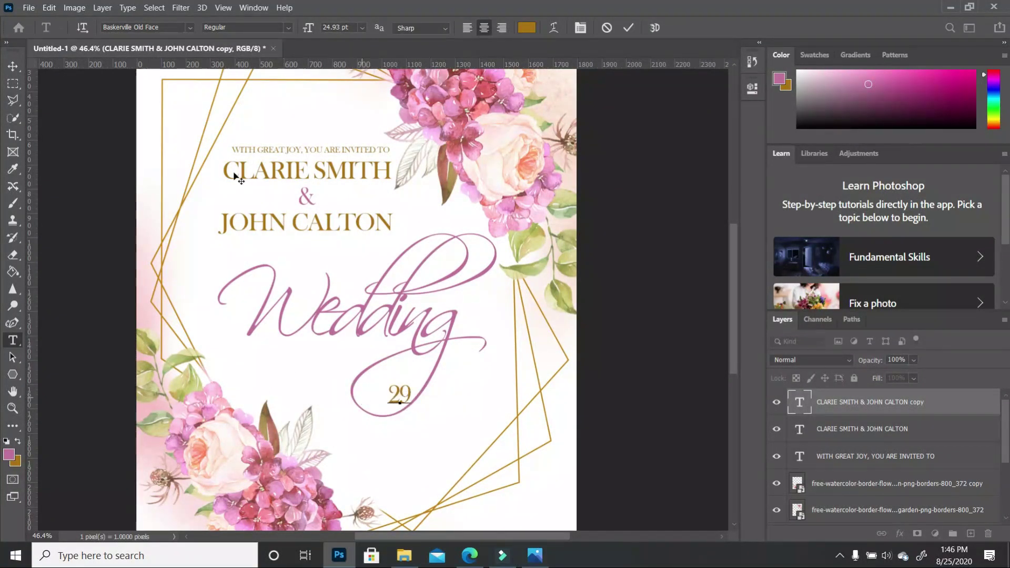
pyautogui.click(13, 66)
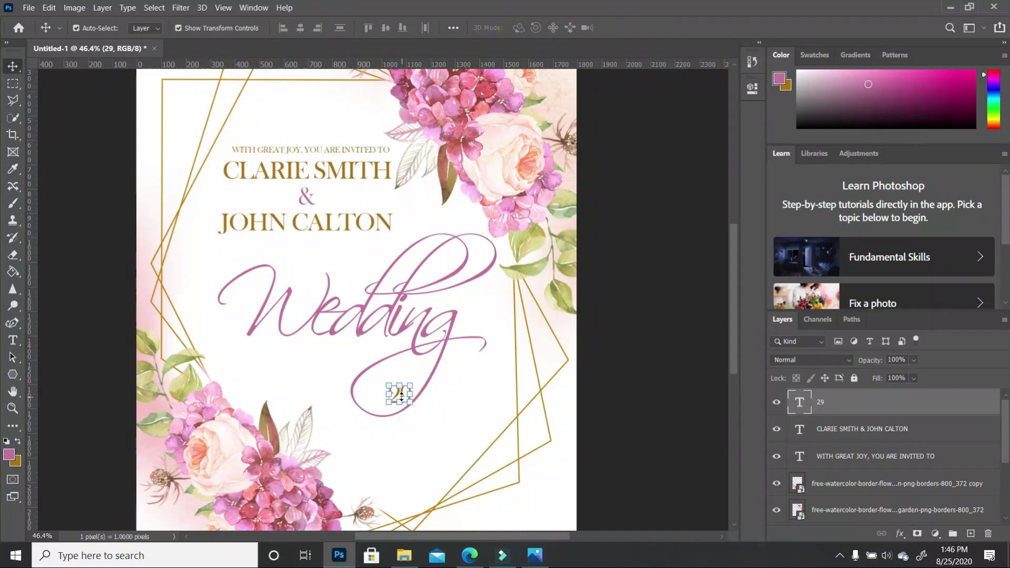
pyautogui.moveTo(399, 397); pyautogui.dragTo(379, 355)
# Step: Add 'Aug' and '2020' copies beside 29, then make 29 larger and pink
pyautogui.doubleClick(368, 444)
pyautogui.write('Aug')
pyautogui.press('Return')
pyautogui.scroll(3, 298, 368)
pyautogui.write('2020')
pyautogui.hotkey('ctrl', 'Return')
pyautogui.hotkey('alt', '[')
pyautogui.hotkey('alt', '[')
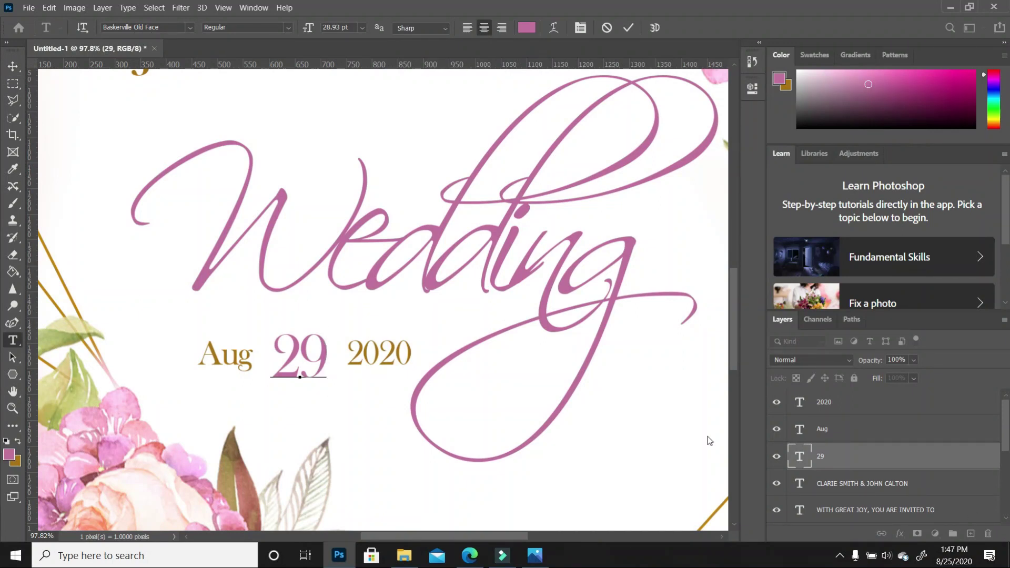
pyautogui.click(866, 480)
pyautogui.click(864, 463)
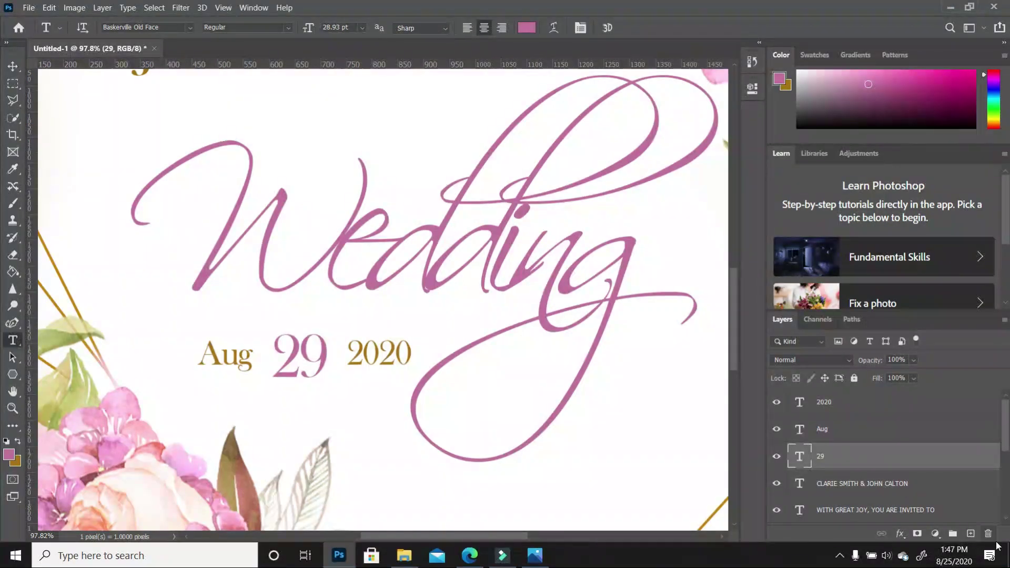
# Step: Add a blank Layer 2 above 29 and make gold the current colour
pyautogui.click(971, 533)
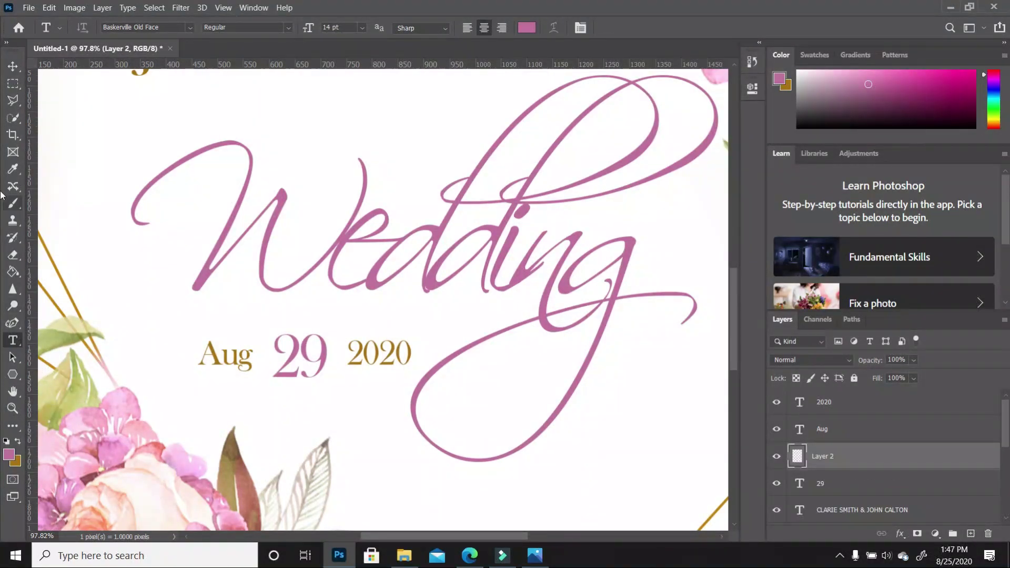
pyautogui.click(16, 87)
pyautogui.click(19, 442)
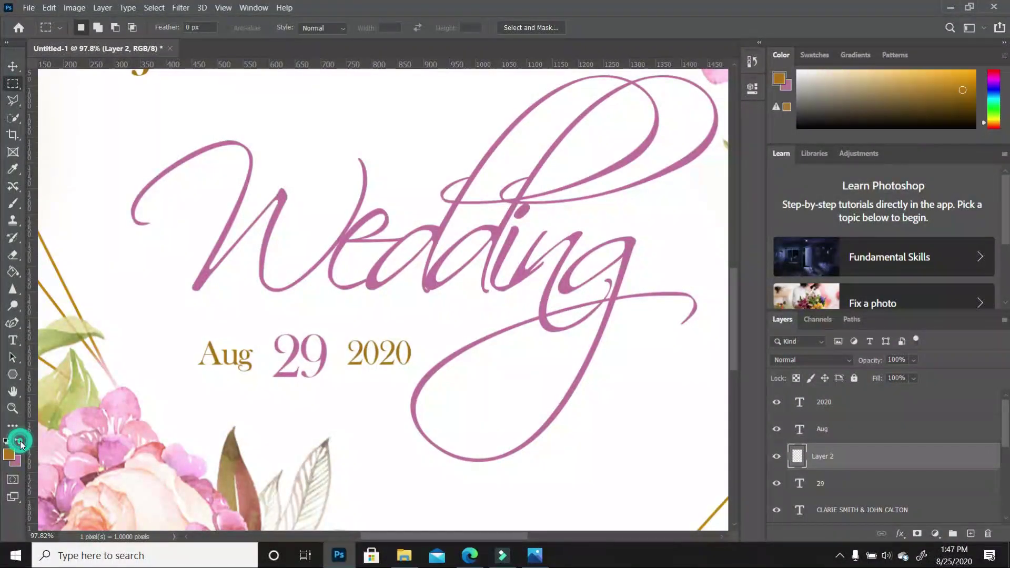
# Step: Fill a thin marquee strip gold above 'Aug' on Layer 2, then nudge it down slightly
pyautogui.keyDown('alt'); pyautogui.scroll(4, 246, 354); pyautogui.keyUp('alt')
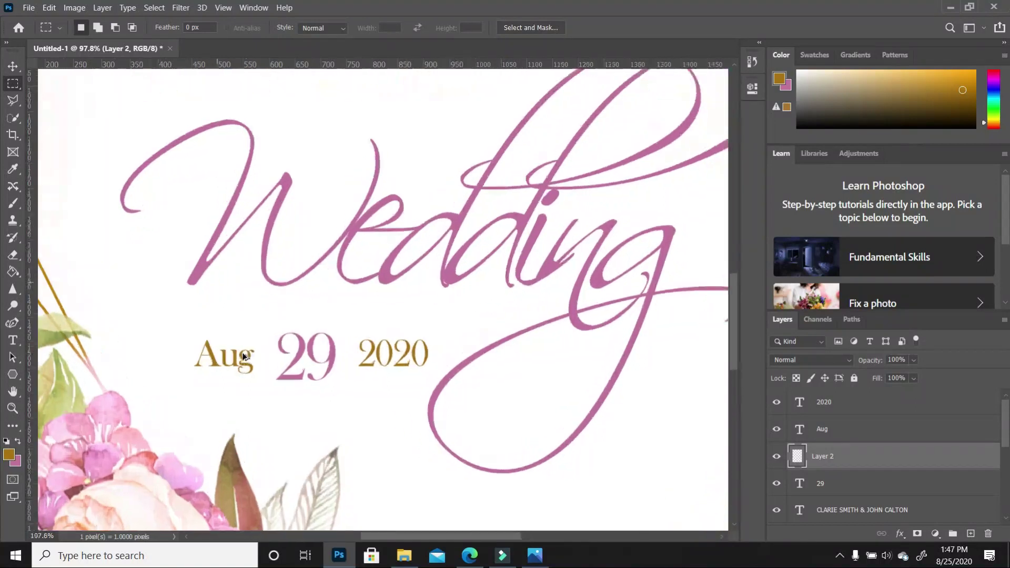
pyautogui.moveTo(175, 321); pyautogui.dragTo(270, 320)
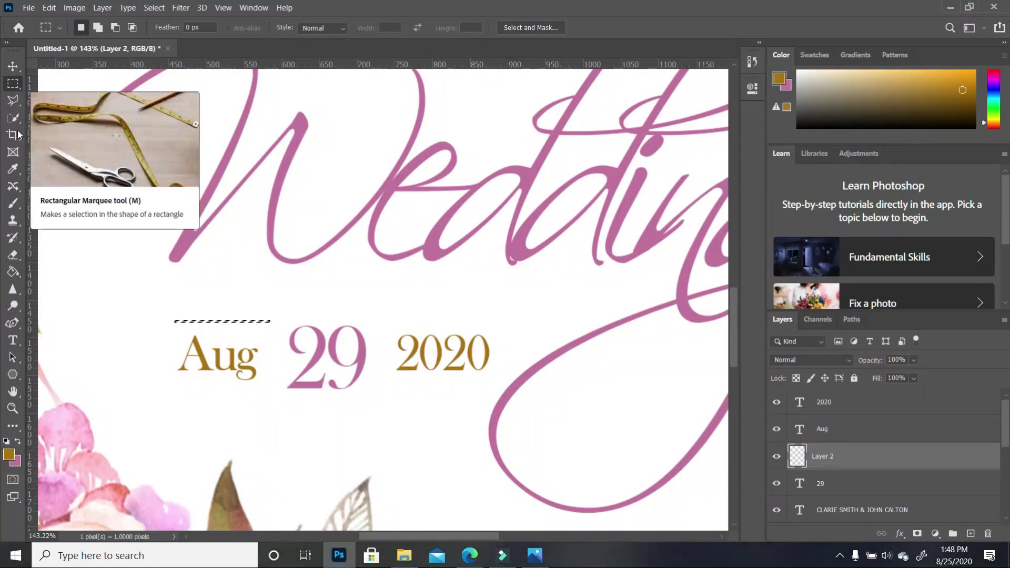
pyautogui.click(11, 272)
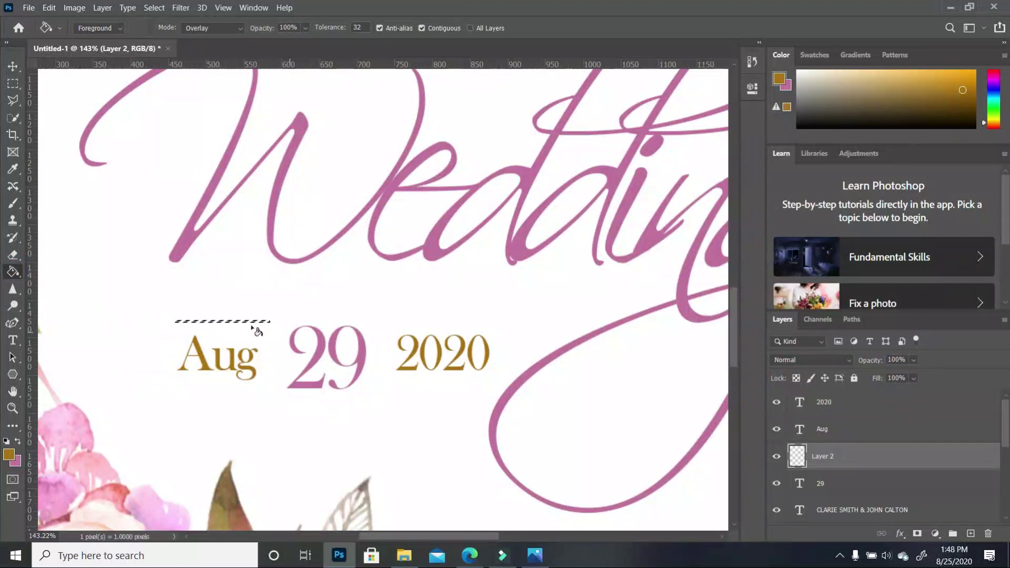
pyautogui.click(262, 321)
pyautogui.hotkey('ctrl', 'd')
pyautogui.scroll(3, 299, 349)
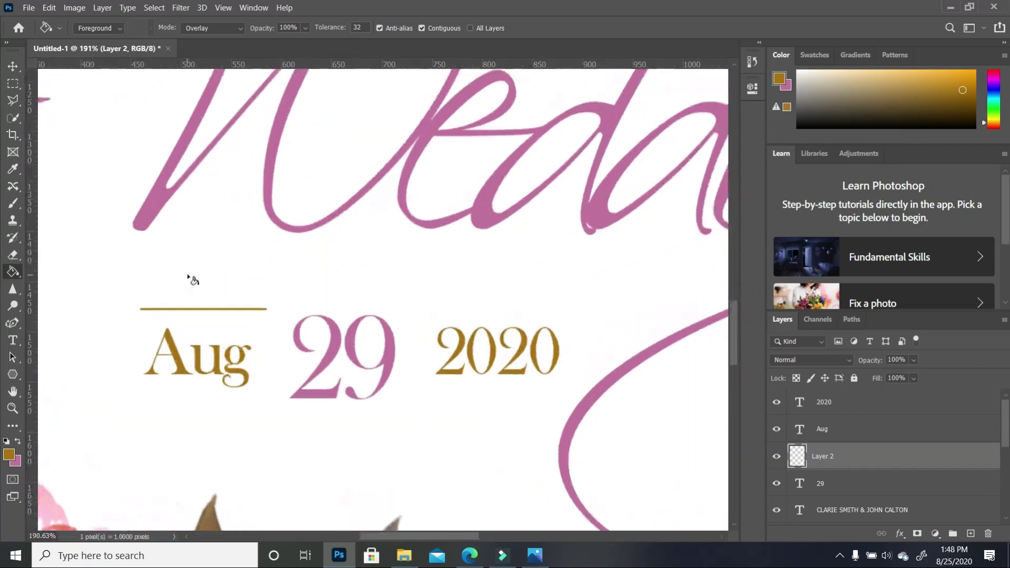
pyautogui.click(12, 66)
pyautogui.press('Down')
pyautogui.press('Down')
pyautogui.press('Down')
pyautogui.press('Down')
pyautogui.press('Down')
pyautogui.press('Down')
pyautogui.press('Down')
pyautogui.press('Down')
pyautogui.press('Down')
pyautogui.press('Down')
pyautogui.press('Down')
pyautogui.press('Down')
pyautogui.press('Down')
pyautogui.press('Down')
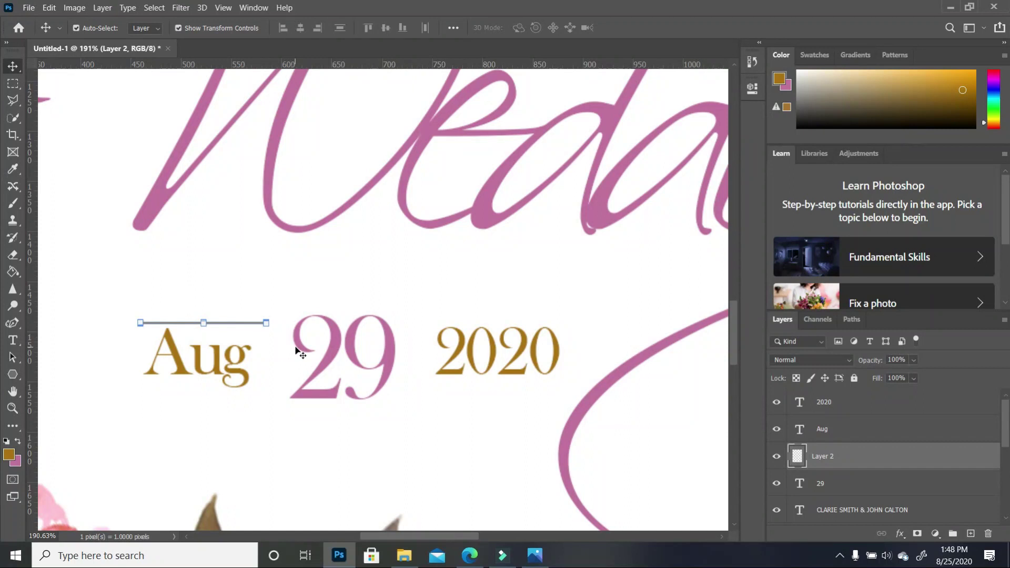
# Step: Duplicate the gold line and position the copy just below 'Aug'
pyautogui.moveTo(964, 459); pyautogui.dragTo(970, 533)
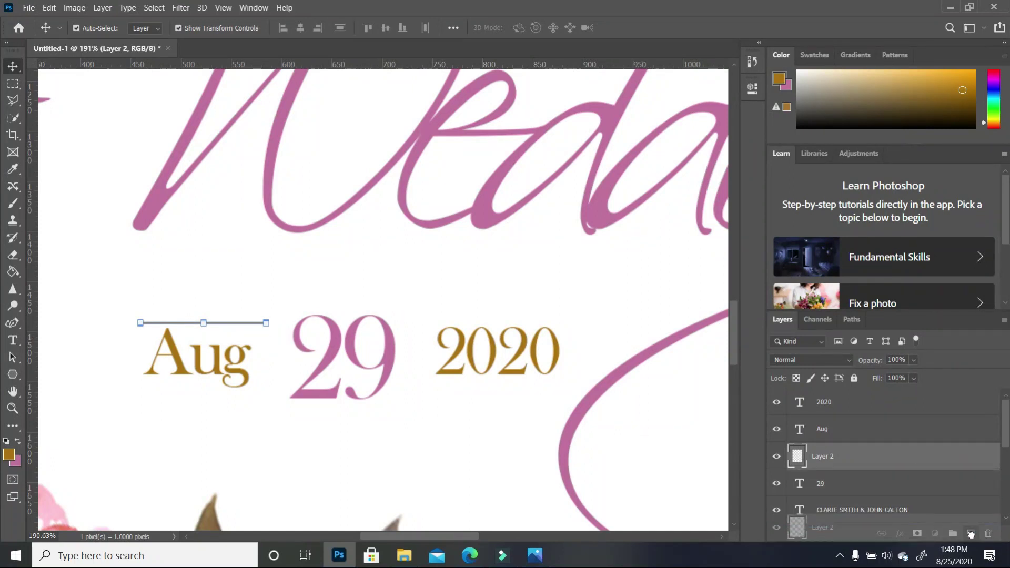
pyautogui.press('Down')
pyautogui.press('Down')
pyautogui.press('Down')
pyautogui.press('Down')
pyautogui.press('Down')
pyautogui.press('Down')
pyautogui.press('Down')
pyautogui.press('Down')
pyautogui.press('Down')
pyautogui.press('Down')
pyautogui.press('Down')
pyautogui.press('Down')
pyautogui.press('Down')
pyautogui.press('Down')
pyautogui.press('Down')
pyautogui.press('Down')
pyautogui.press('Down')
pyautogui.press('Down')
pyautogui.press('Down')
pyautogui.press('Down')
pyautogui.press('Down')
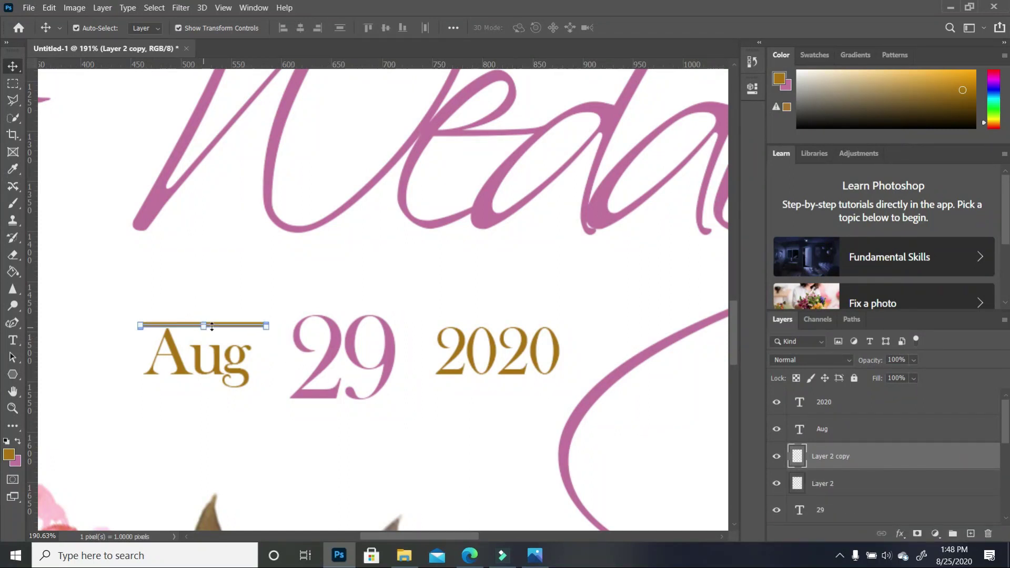
pyautogui.press('Down')
pyautogui.press('Down')
pyautogui.press('Down')
pyautogui.press('Down')
pyautogui.press('Down')
pyautogui.press('Down')
pyautogui.press('Down')
pyautogui.press('Down')
pyautogui.press('Down')
pyautogui.press('Down')
pyautogui.press('Down')
pyautogui.press('Down')
pyautogui.press('Down')
pyautogui.press('Down')
pyautogui.press('Down')
pyautogui.press('Down')
pyautogui.press('Down')
pyautogui.press('Down')
pyautogui.press('Down')
pyautogui.press('Down')
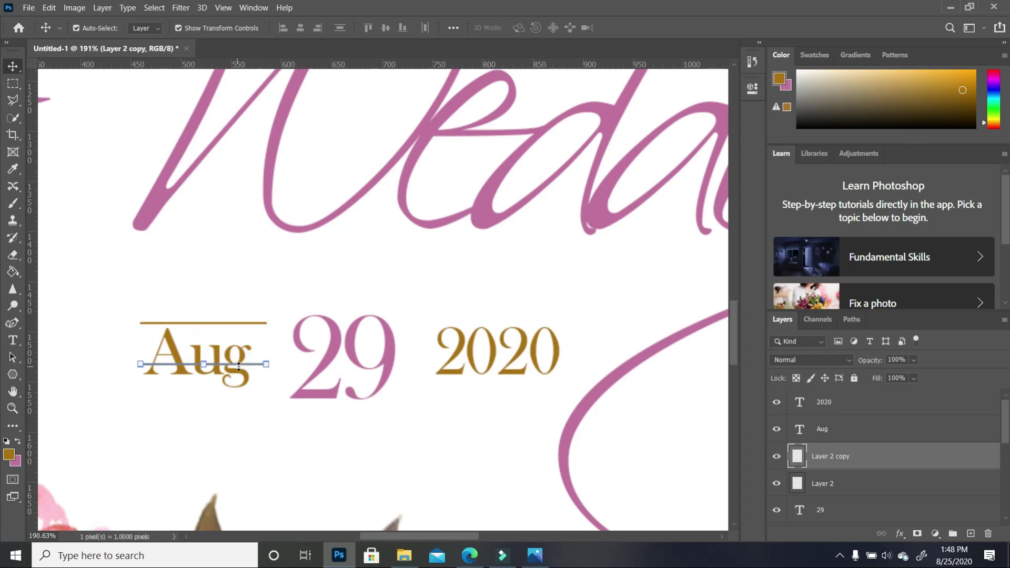
pyautogui.press('Down')
pyautogui.press('Down')
pyautogui.press('Down')
pyautogui.press('Down')
pyautogui.press('Down')
pyautogui.press('Down')
pyautogui.press('Down')
pyautogui.press('Down')
pyautogui.press('Down')
pyautogui.press('Down')
pyautogui.press('Down')
pyautogui.press('Down')
pyautogui.press('Down')
pyautogui.press('Down')
pyautogui.press('Down')
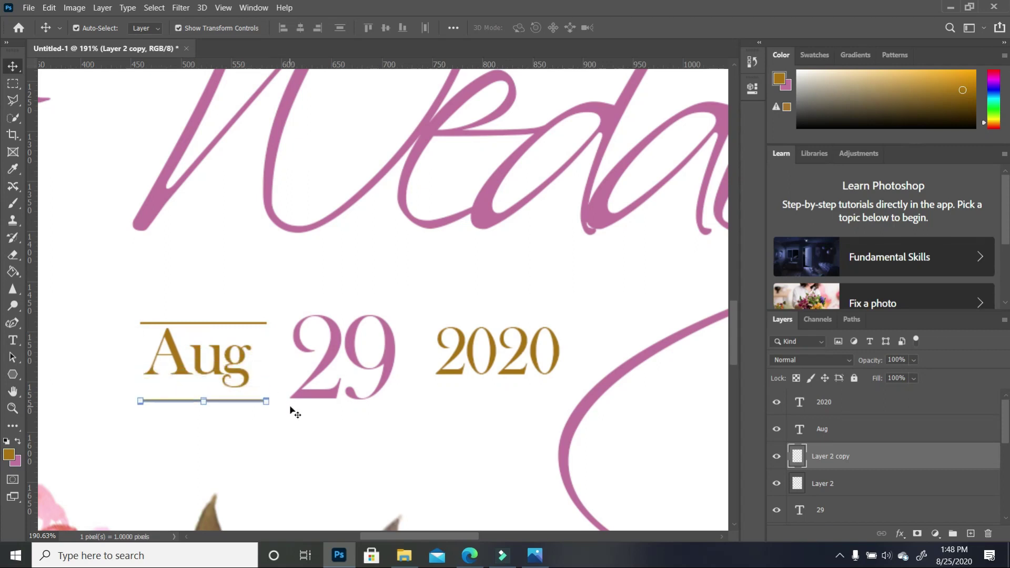
pyautogui.press('Up')
pyautogui.press('Up')
pyautogui.press('Up')
pyautogui.press('Up')
pyautogui.press('Up')
pyautogui.press('Up')
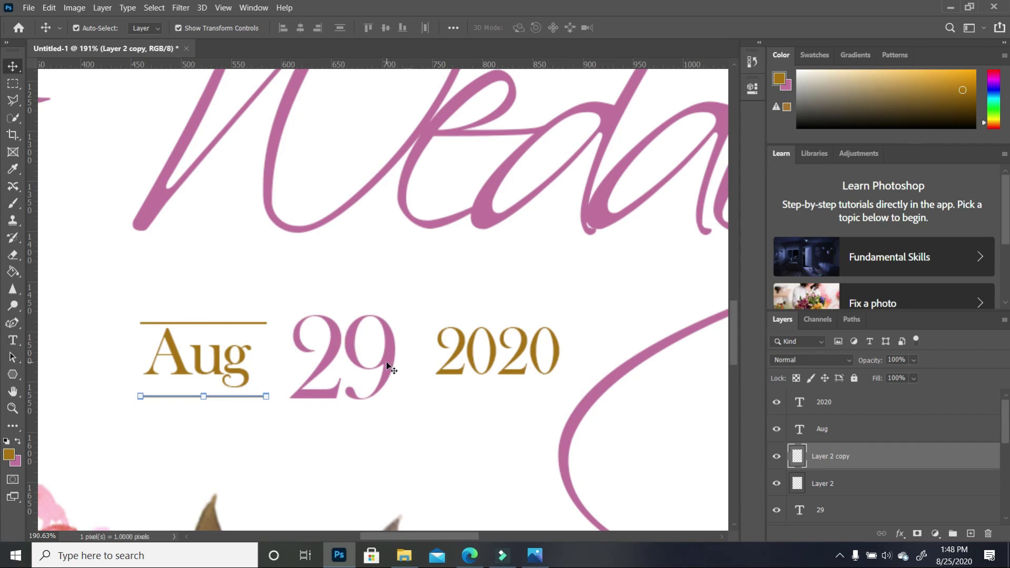
# Step: Raise the upper gold line above 'Aug' slightly
pyautogui.click(345, 398)
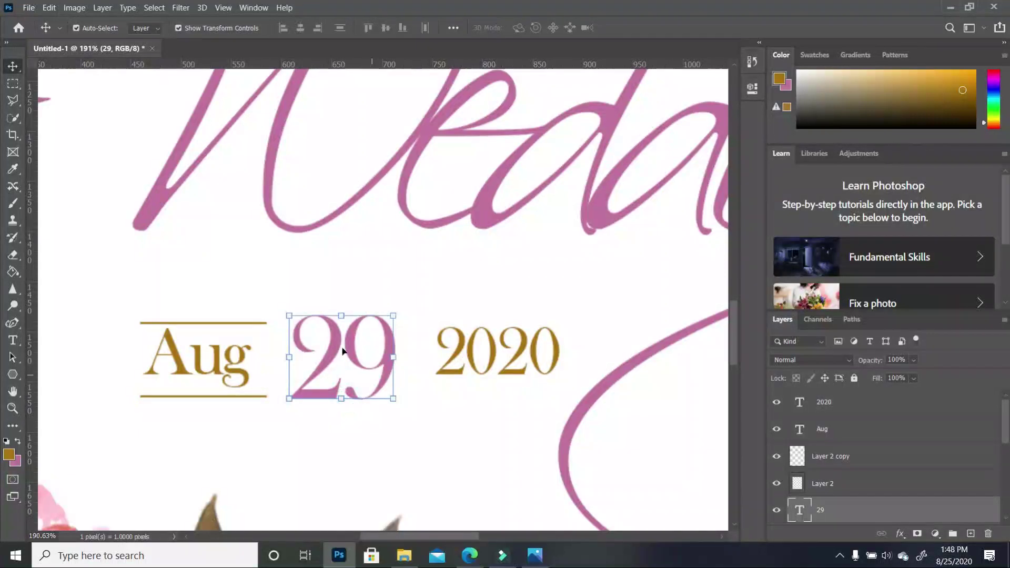
pyautogui.click(255, 323)
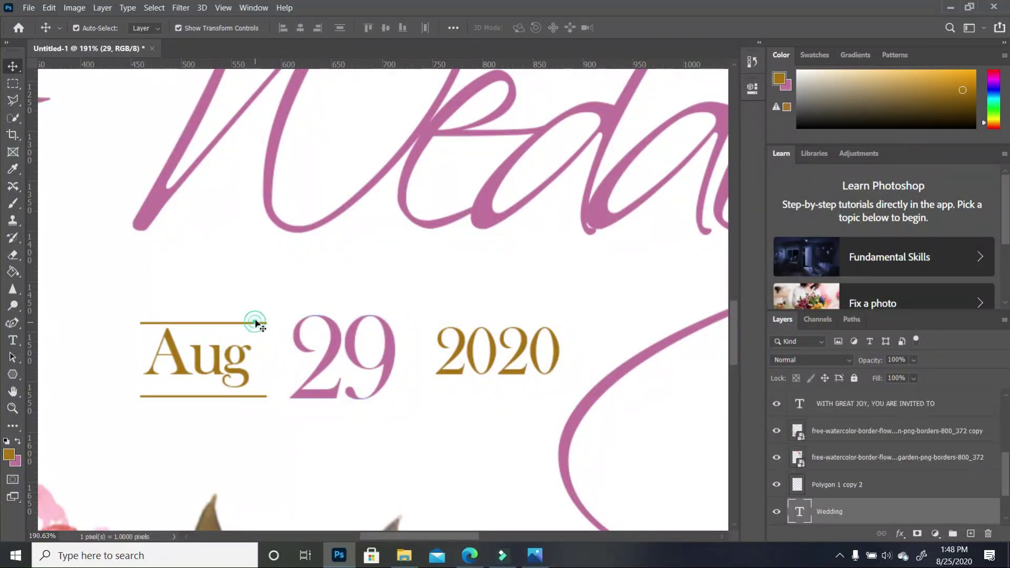
pyautogui.moveTo(255, 325); pyautogui.dragTo(255, 322)
pyautogui.click(272, 419)
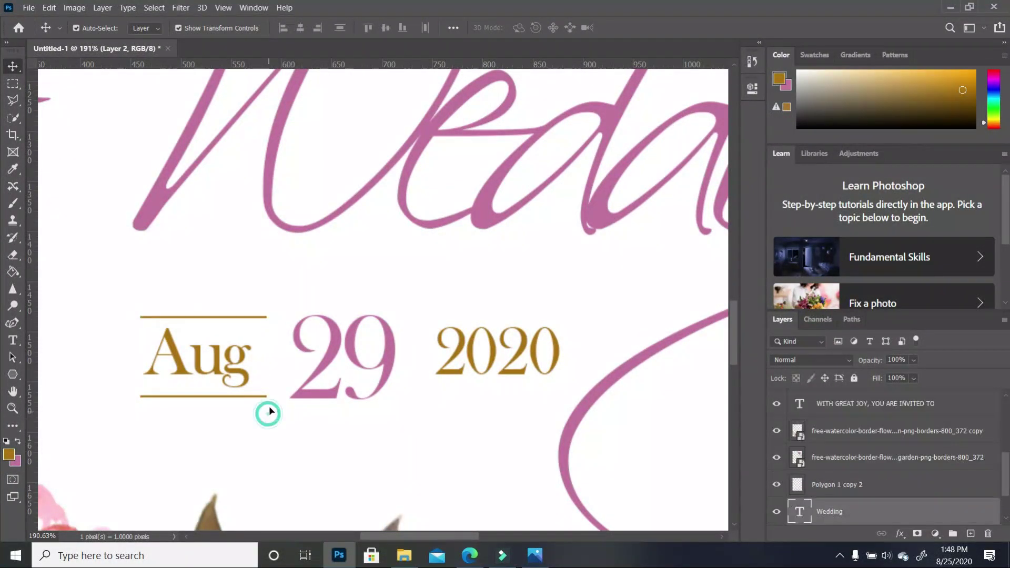
# Step: Duplicate both Aug gold lines and move the copies to frame '2020' above and below
pyautogui.click(246, 317)
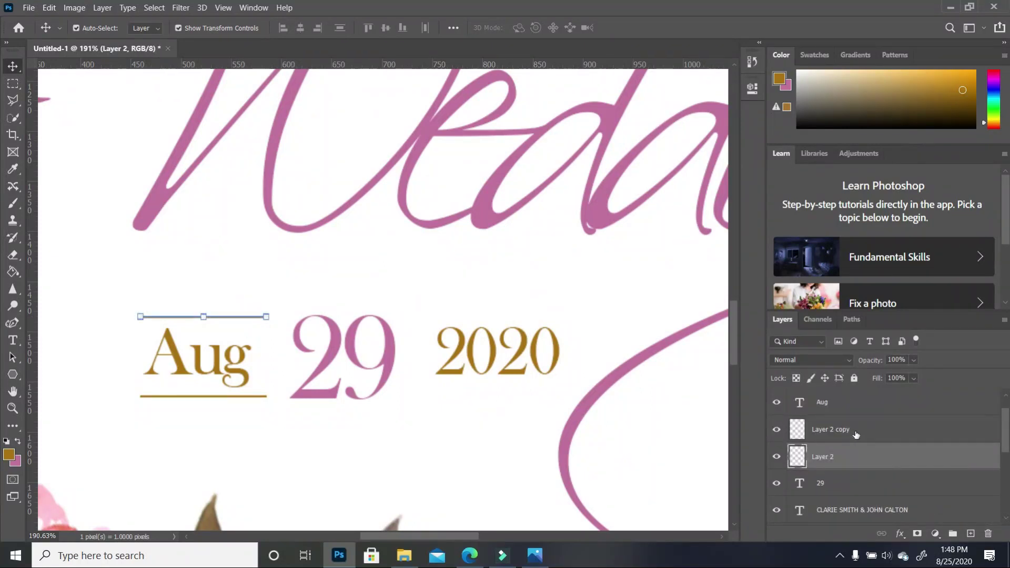
pyautogui.keyDown('shift'); pyautogui.click(857, 431); pyautogui.keyUp('shift')
pyautogui.moveTo(942, 456); pyautogui.dragTo(970, 532)
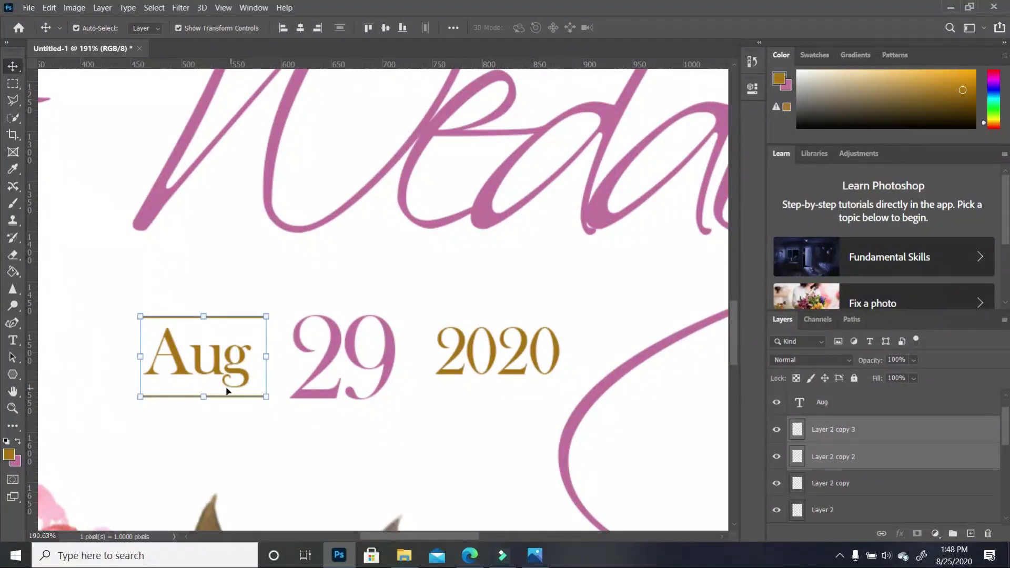
pyautogui.moveTo(233, 398); pyautogui.dragTo(536, 395)
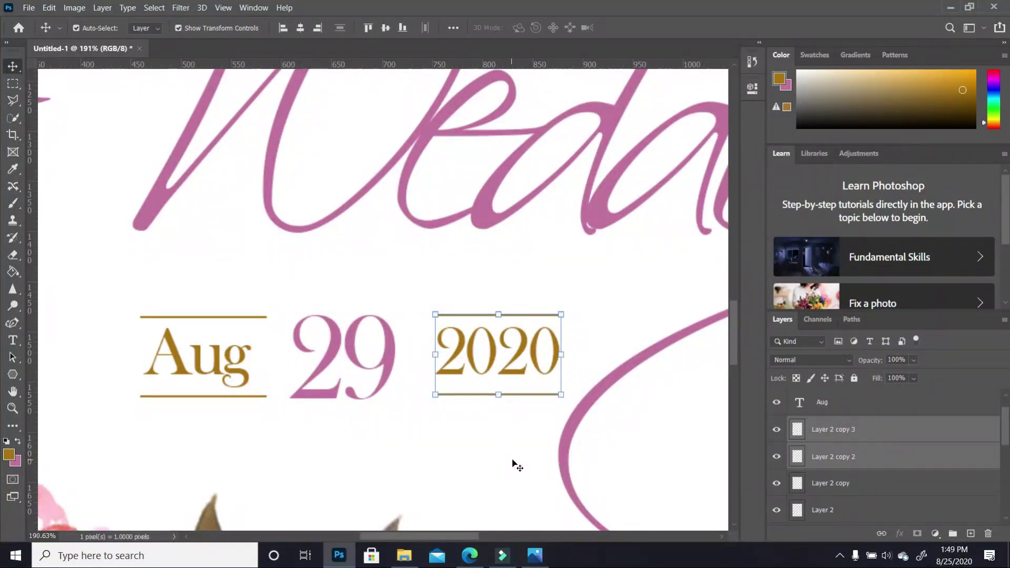
pyautogui.click(402, 365)
# Step: Zoom out and select the '2020' and 'Aug' date text layers
pyautogui.scroll(-2, 486, 368)
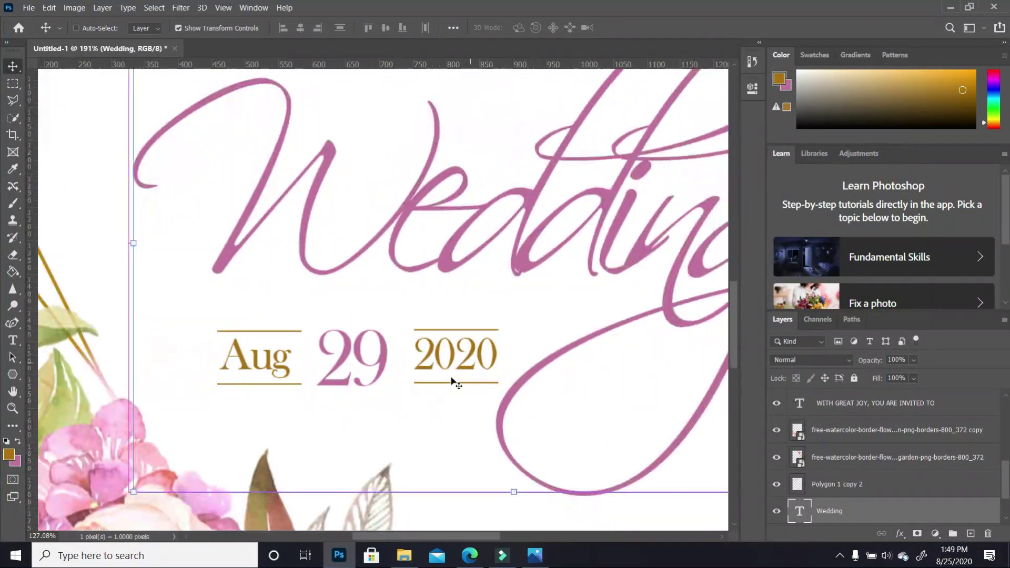
pyautogui.scroll(-2, 451, 383)
pyautogui.scroll(-4, 450, 383)
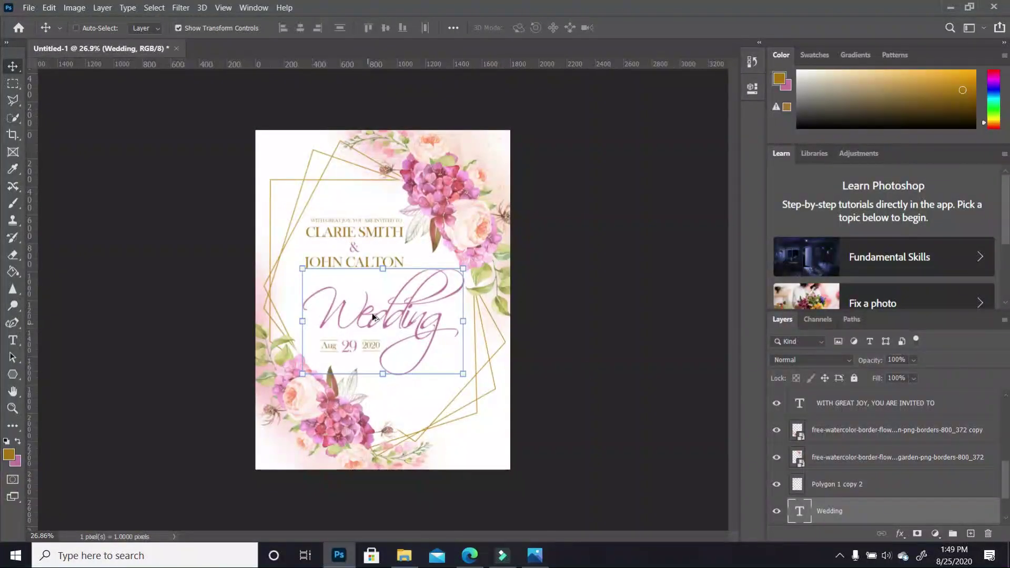
pyautogui.scroll(2, 378, 303)
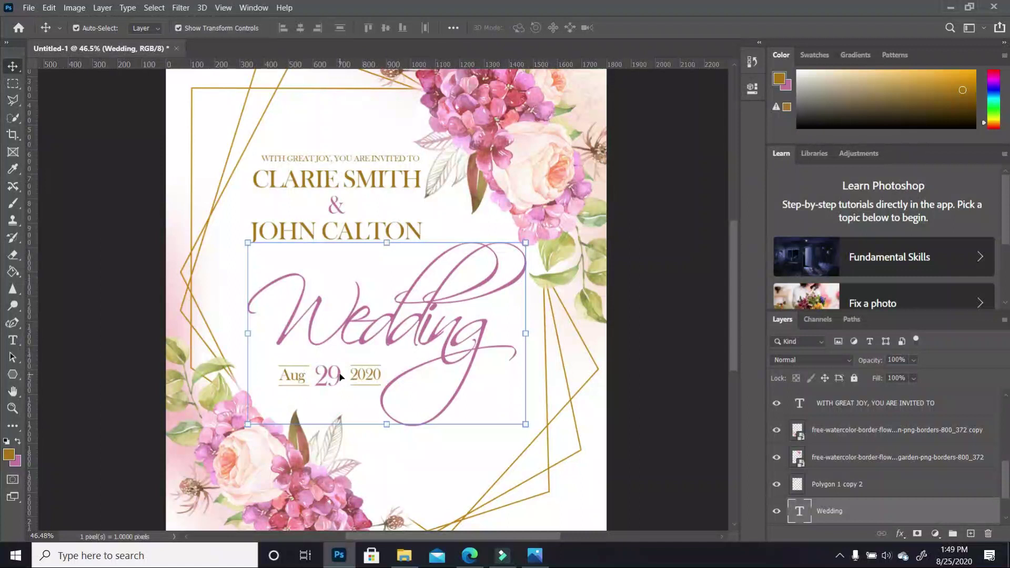
pyautogui.click(340, 376)
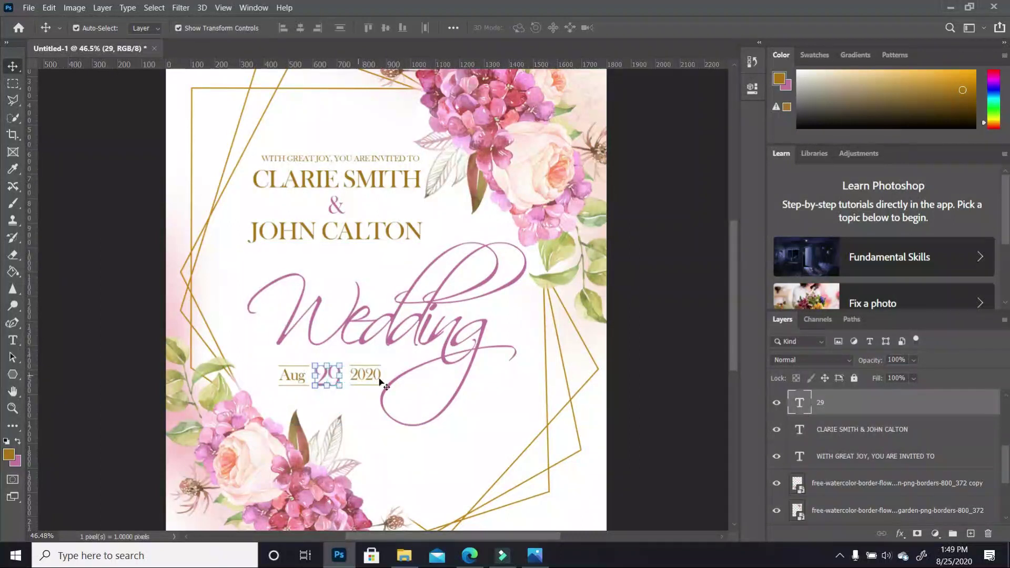
pyautogui.click(365, 417)
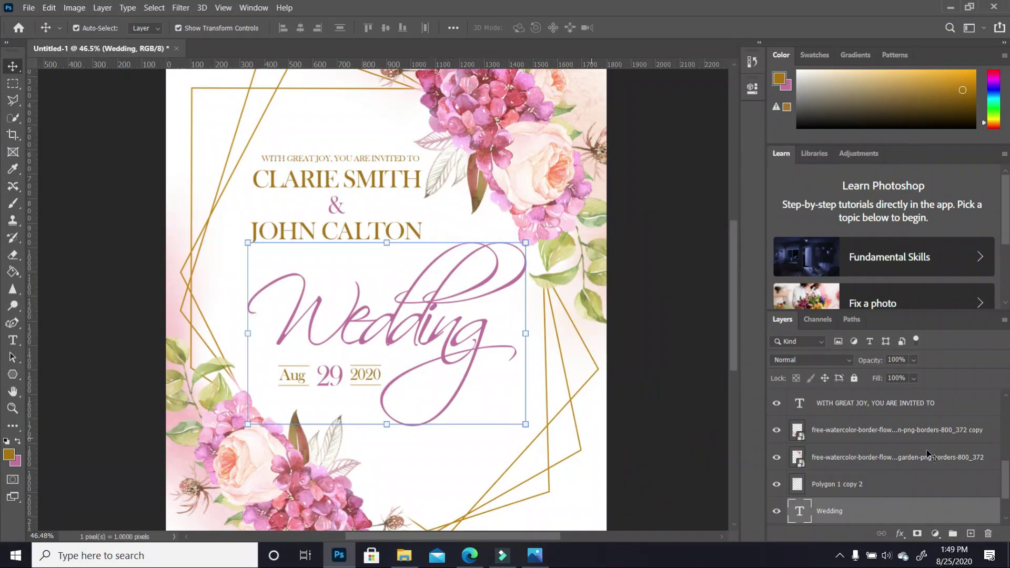
pyautogui.click(364, 373)
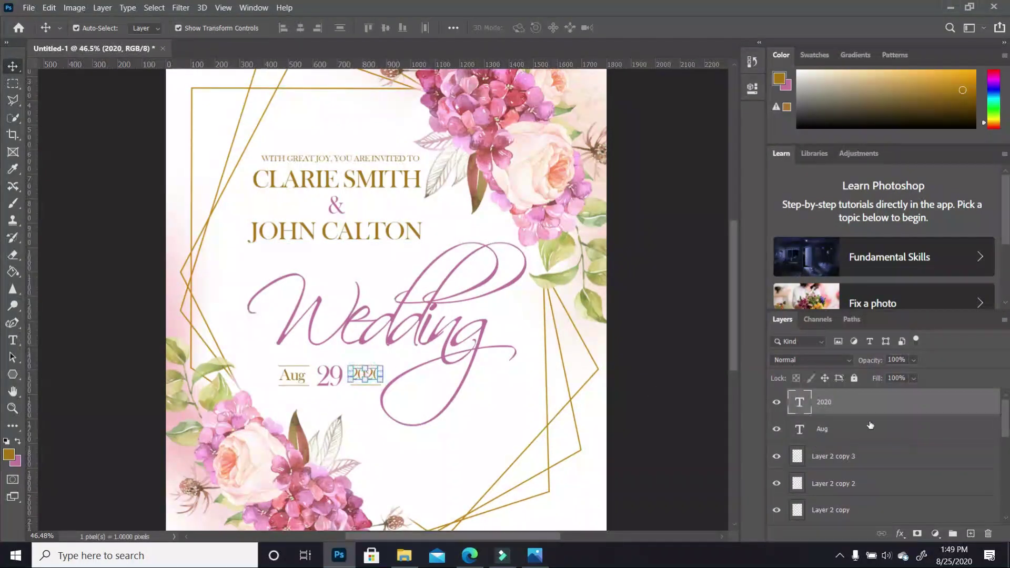
pyautogui.keyDown('shift'); pyautogui.click(844, 437); pyautogui.keyUp('shift')
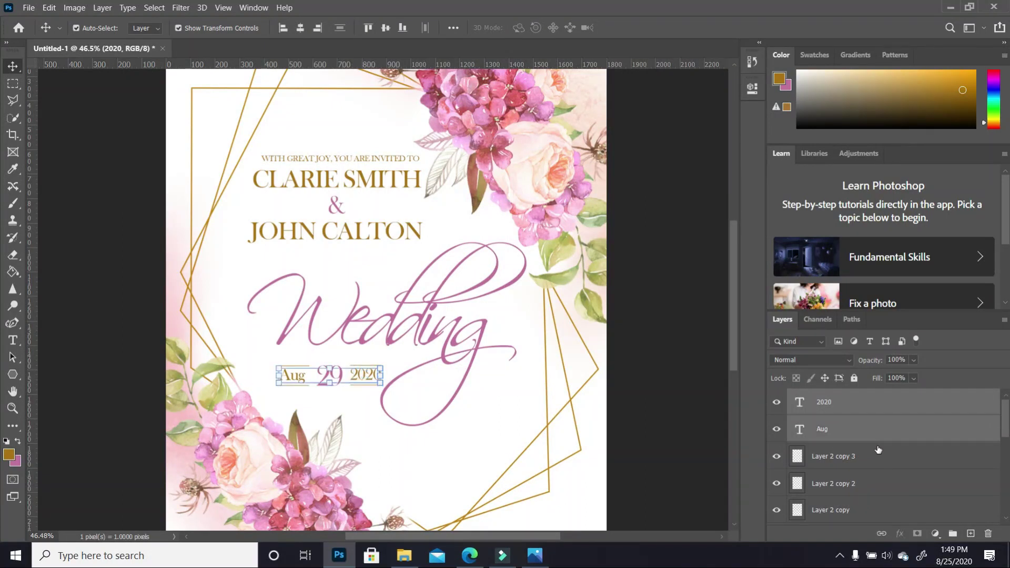
# Step: Add the '29' layer and all four gold line layers to the selection
pyautogui.scroll(-2, 876, 452)
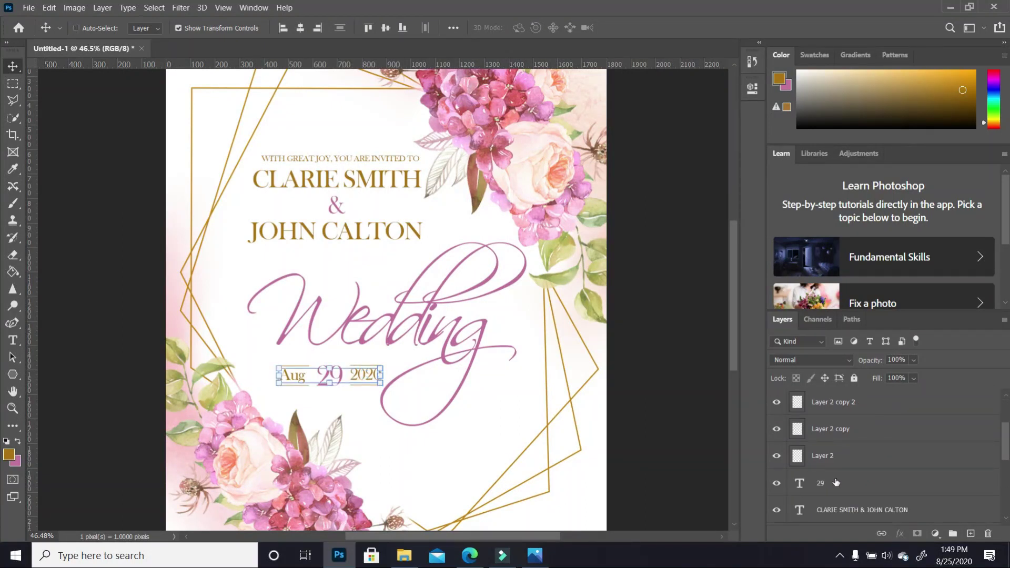
pyautogui.keyDown('ctrl'); pyautogui.click(839, 481); pyautogui.keyUp('ctrl')
pyautogui.keyDown('ctrl'); pyautogui.click(844, 455); pyautogui.keyUp('ctrl')
pyautogui.keyDown('ctrl'); pyautogui.click(874, 438); pyautogui.keyUp('ctrl')
pyautogui.scroll(2, 873, 440)
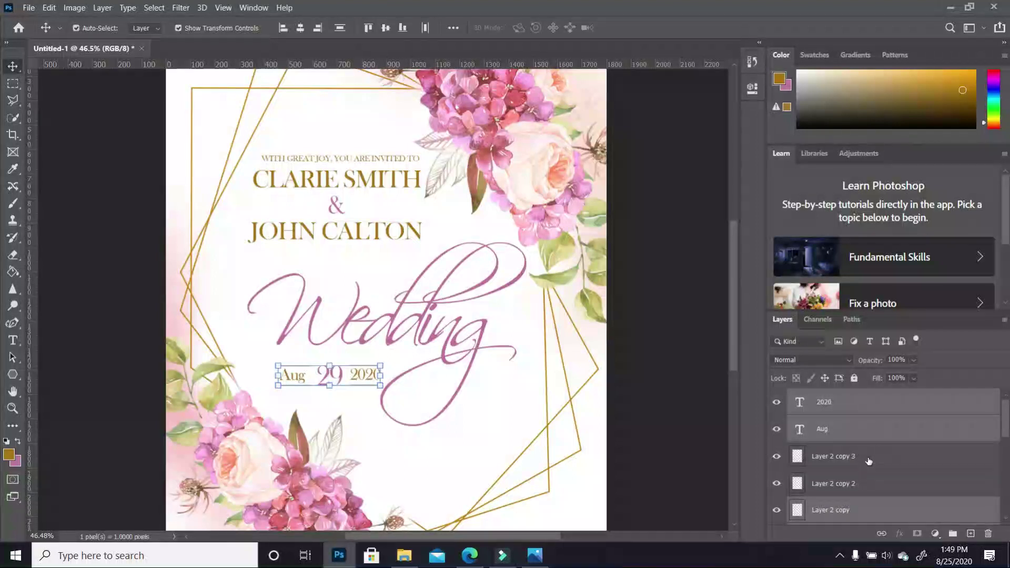
pyautogui.keyDown('ctrl'); pyautogui.click(865, 483); pyautogui.keyUp('ctrl')
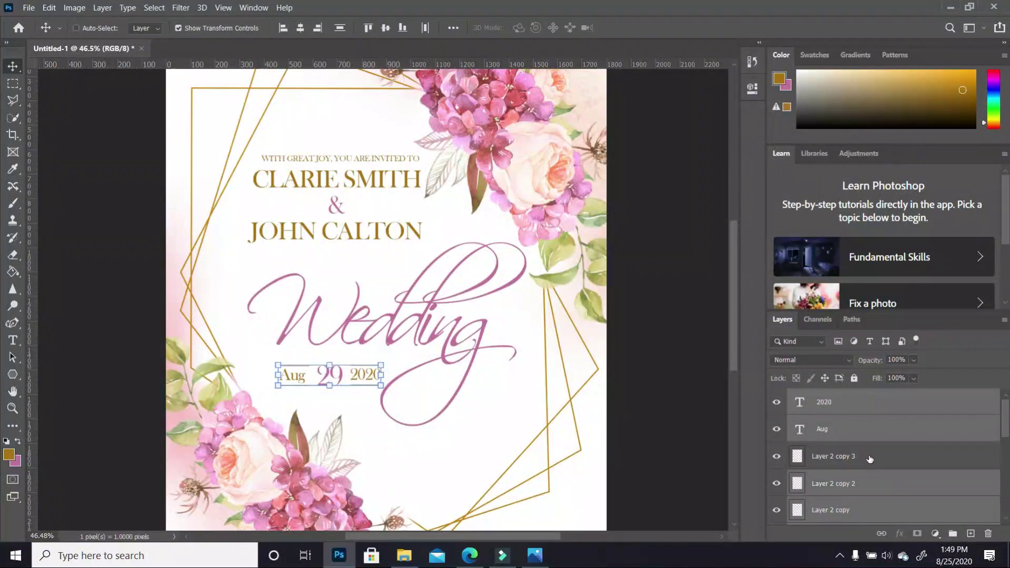
pyautogui.keyDown('ctrl'); pyautogui.click(882, 460); pyautogui.keyUp('ctrl')
# Step: Nudge the whole date group up three steps, closer under the Wedding script
pyautogui.press('Up')
pyautogui.press('Up')
pyautogui.press('Up')
pyautogui.press('Up')
pyautogui.press('Up')
pyautogui.press('Up')
pyautogui.press('Up')
pyautogui.press('Up')
pyautogui.press('Up')
pyautogui.press('Up')
pyautogui.press('Up')
pyautogui.press('Up')
pyautogui.press('Up')
pyautogui.press('Up')
pyautogui.press('Up')
pyautogui.press('Up')
pyautogui.press('Up')
pyautogui.press('Up')
pyautogui.press('Up')
pyautogui.press('Up')
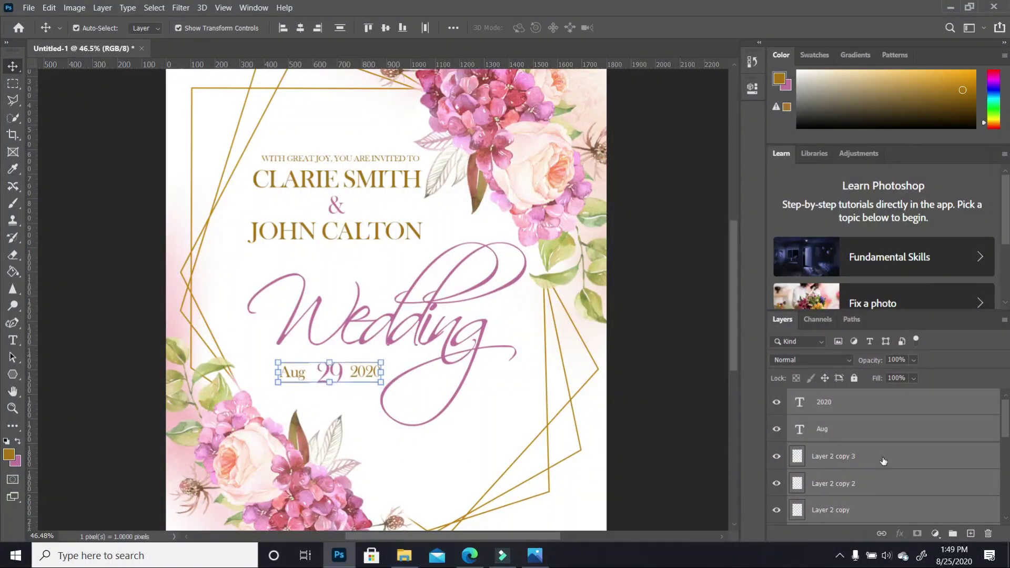
pyautogui.press('Up')
pyautogui.press('Up')
pyautogui.press('Up')
pyautogui.press('Up')
pyautogui.press('Up')
pyautogui.press('Up')
pyautogui.press('Up')
pyautogui.press('Up')
pyautogui.press('Up')
pyautogui.press('Up')
pyautogui.press('Up')
pyautogui.press('Up')
pyautogui.press('Up')
pyautogui.press('Up')
pyautogui.press('Up')
pyautogui.press('Up')
pyautogui.press('Up')
pyautogui.press('Up')
pyautogui.press('Up')
pyautogui.press('Up')
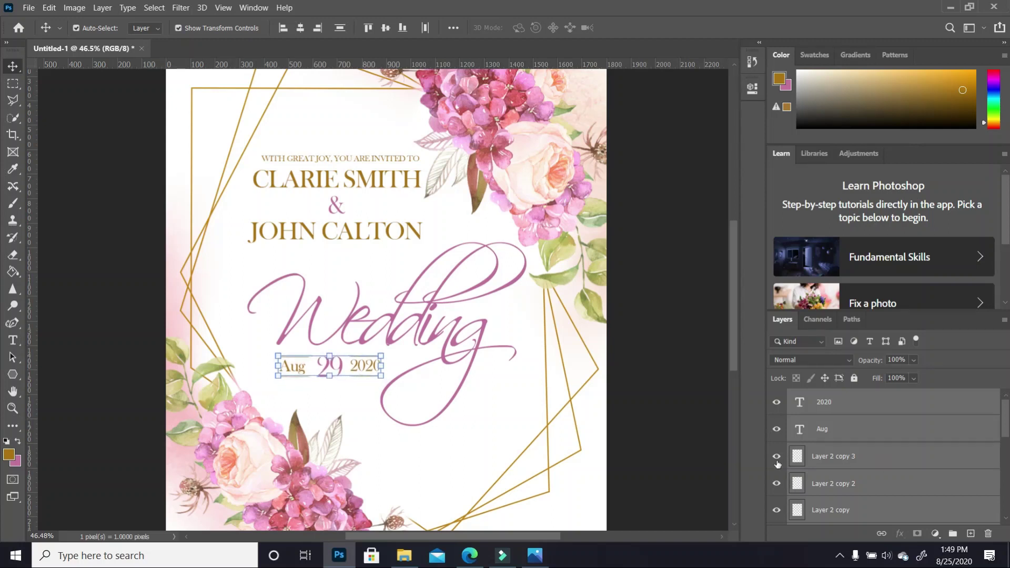
pyautogui.press('Up')
pyautogui.press('Up')
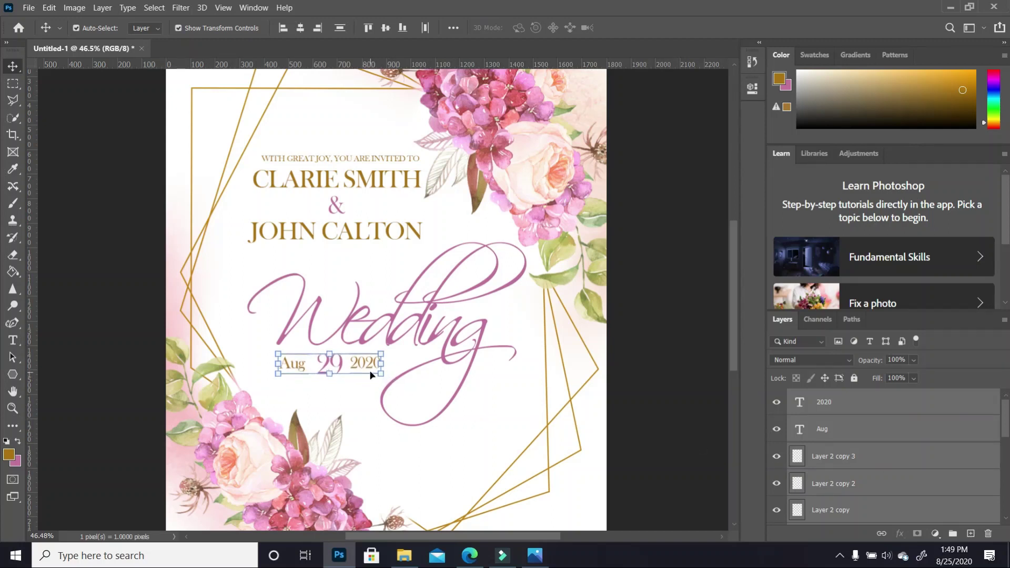
pyautogui.click(366, 402)
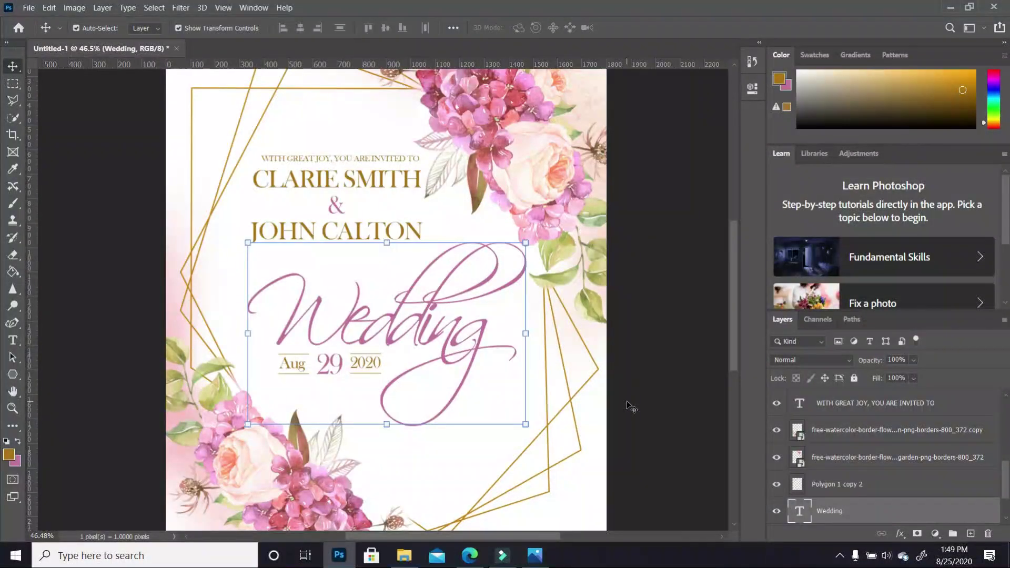
# Step: Duplicate the '2020' text layer and move the copy near the bottom of the card
pyautogui.click(365, 365)
pyautogui.moveTo(874, 408); pyautogui.dragTo(971, 534)
pyautogui.moveTo(371, 362); pyautogui.dragTo(327, 400)
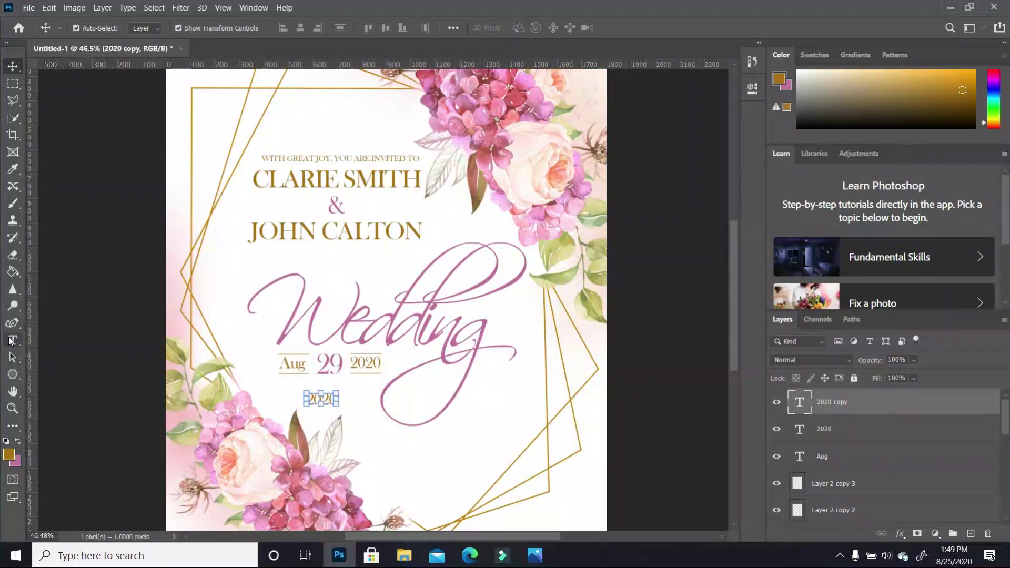
pyautogui.click(13, 340)
pyautogui.click(338, 401)
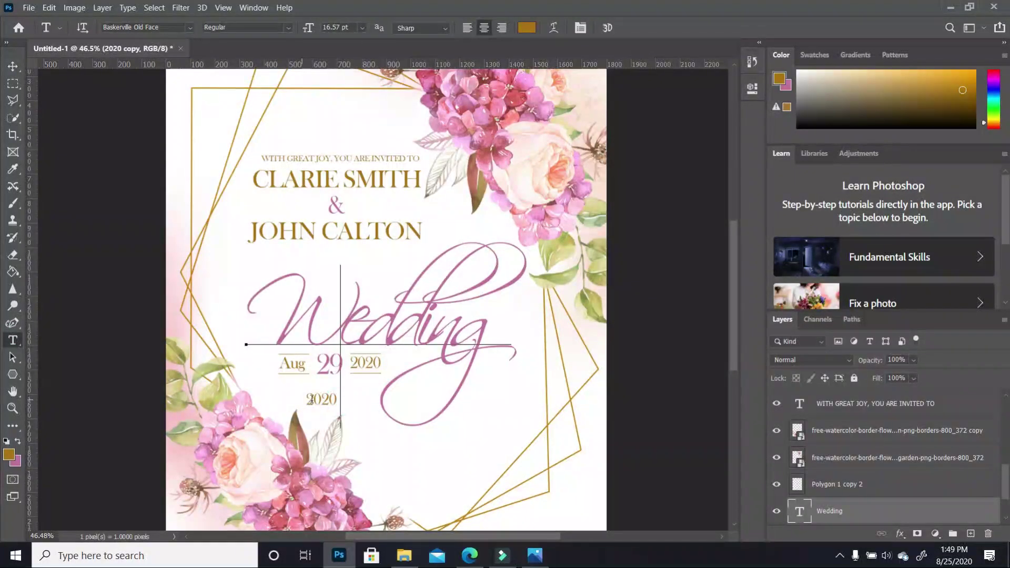
pyautogui.moveTo(333, 405); pyautogui.dragTo(458, 497)
# Step: Retype the copy as 'Saturday, 1:00pm' and place it centred just below the date
pyautogui.click(13, 339)
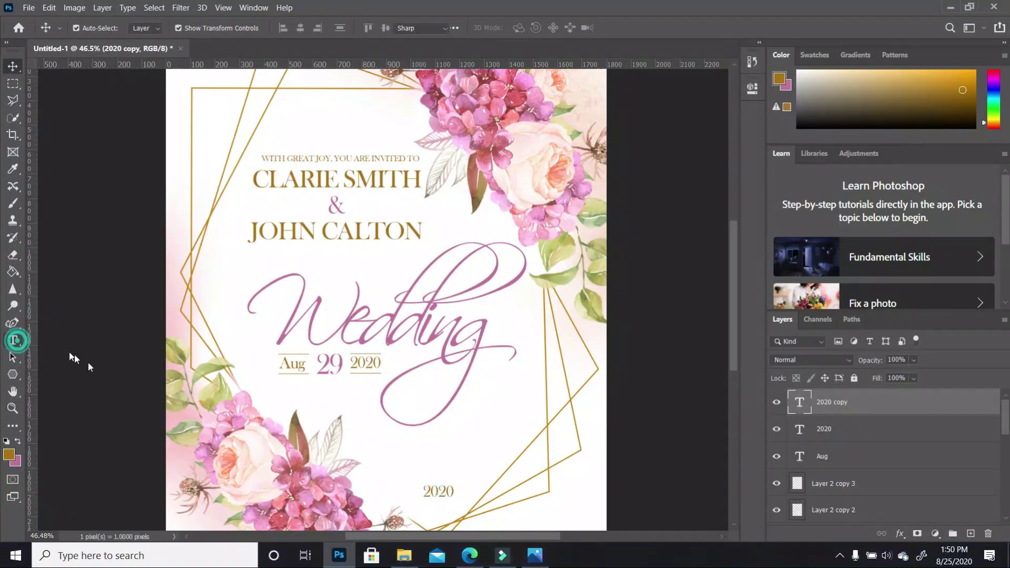
pyautogui.doubleClick(449, 493)
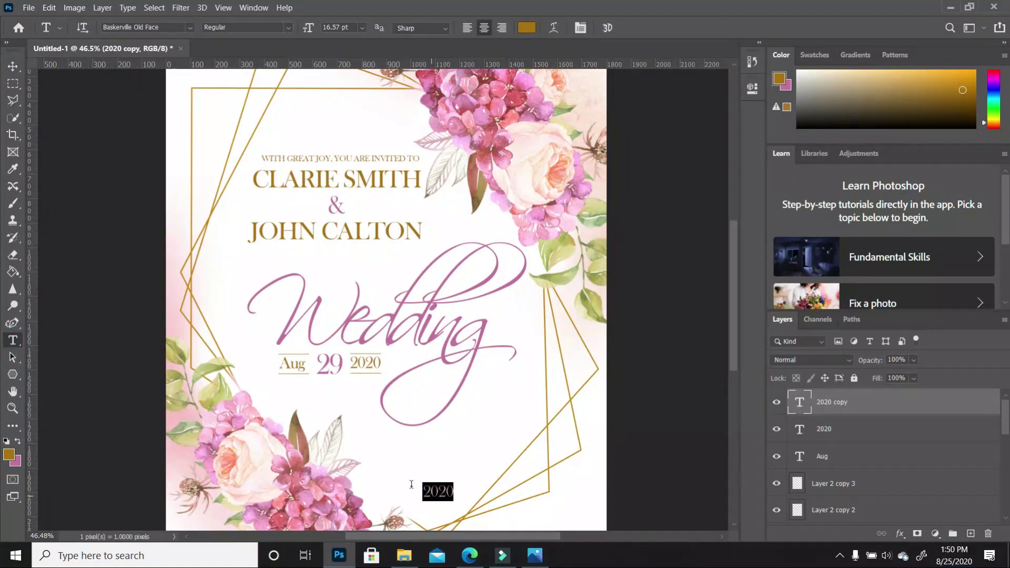
pyautogui.write('Sat')
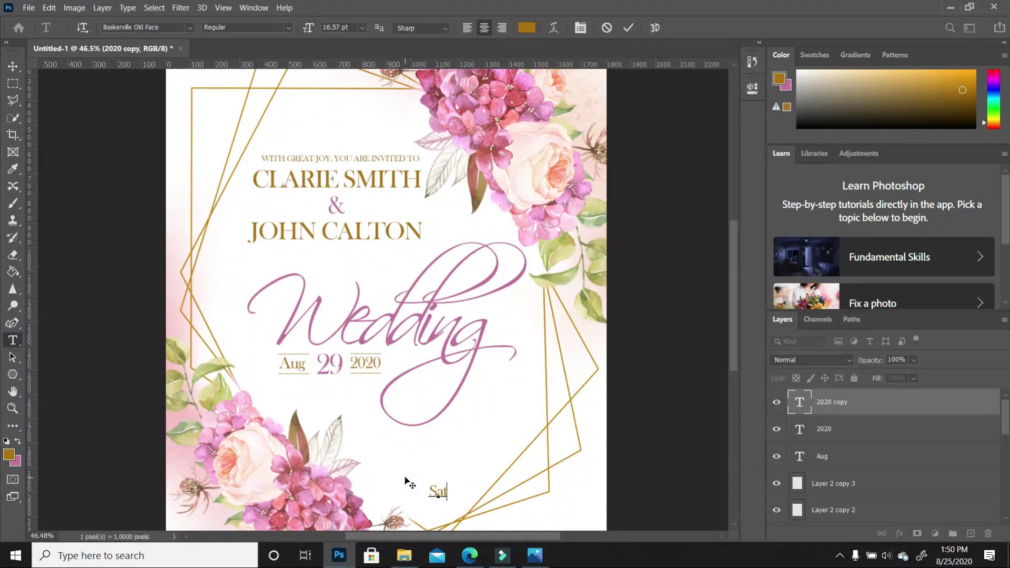
pyautogui.write('urday, 1:00pm')
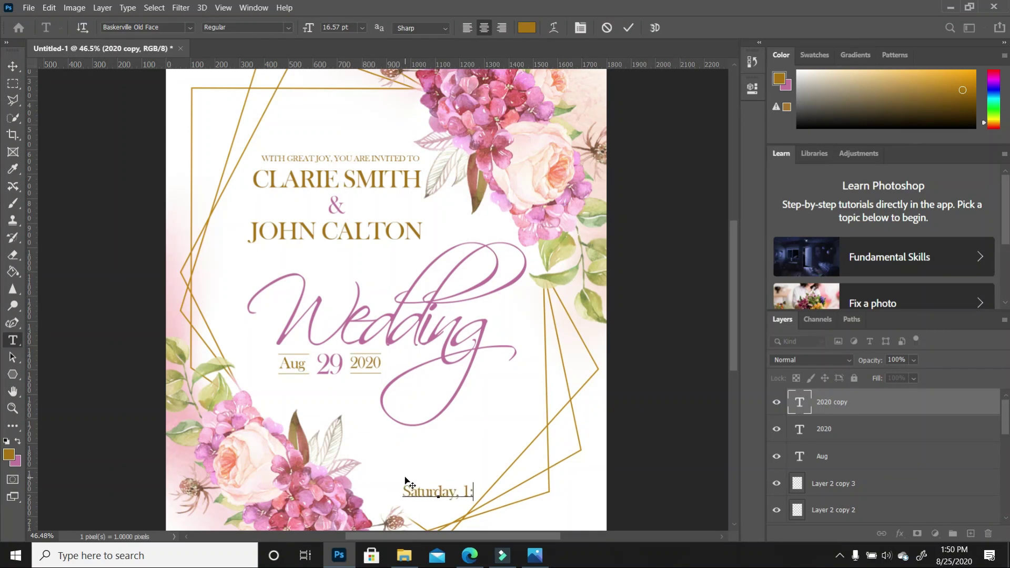
pyautogui.hotkey('ctrl', 'Return')
pyautogui.moveTo(484, 498); pyautogui.dragTo(374, 392)
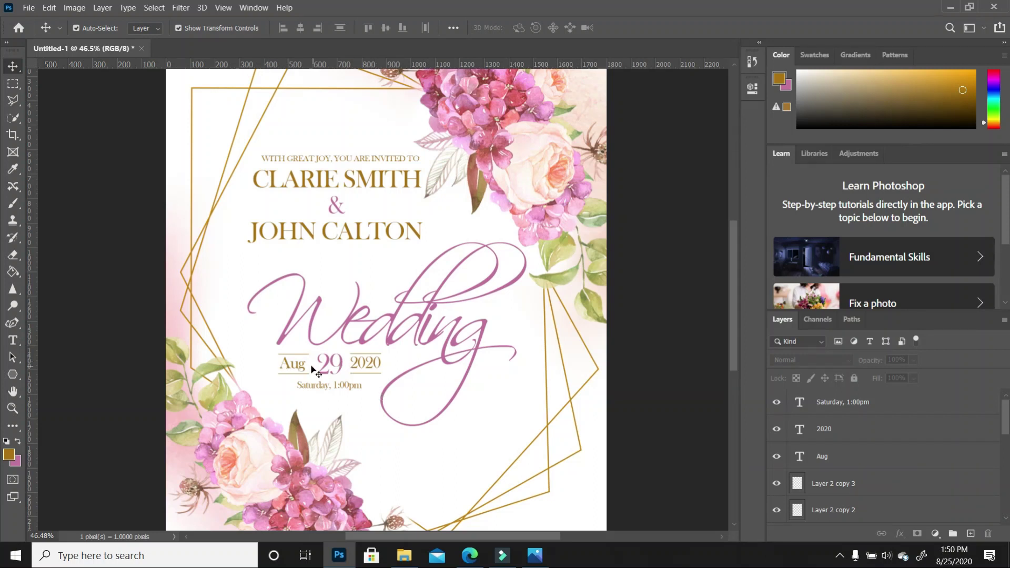
pyautogui.scroll(-5, 514, 373)
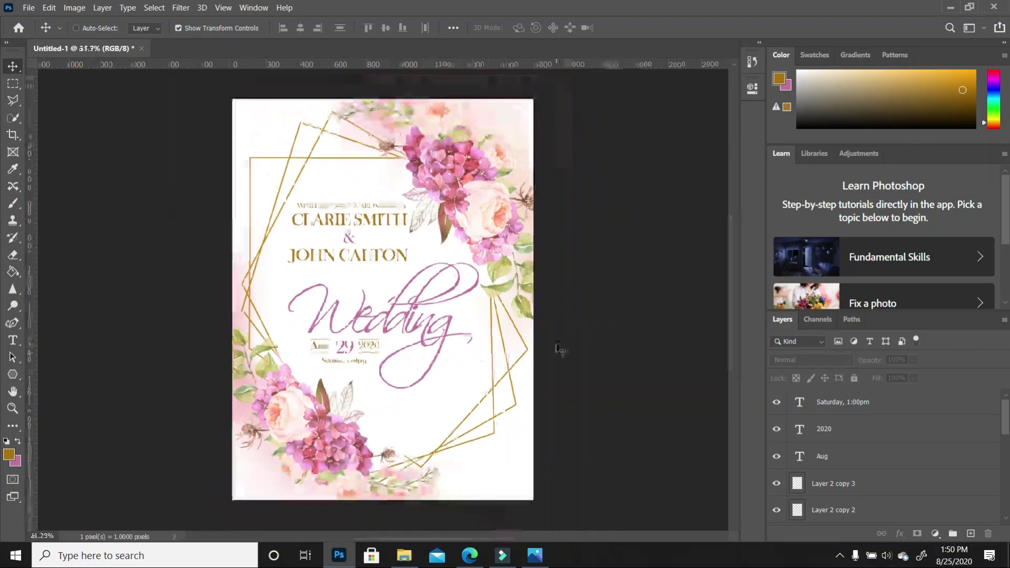
pyautogui.scroll(1, 540, 350)
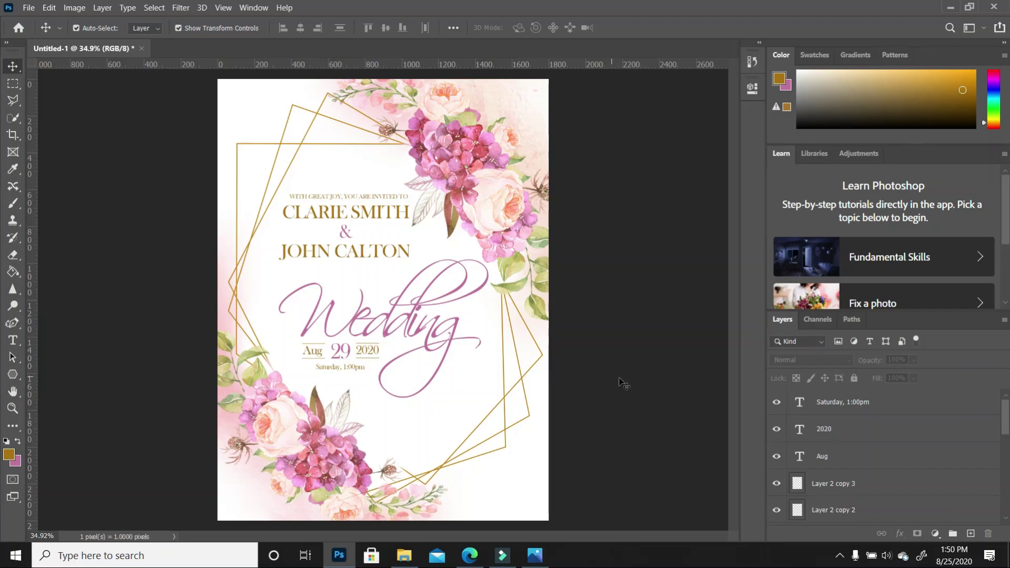
pyautogui.scroll(3, 545, 424)
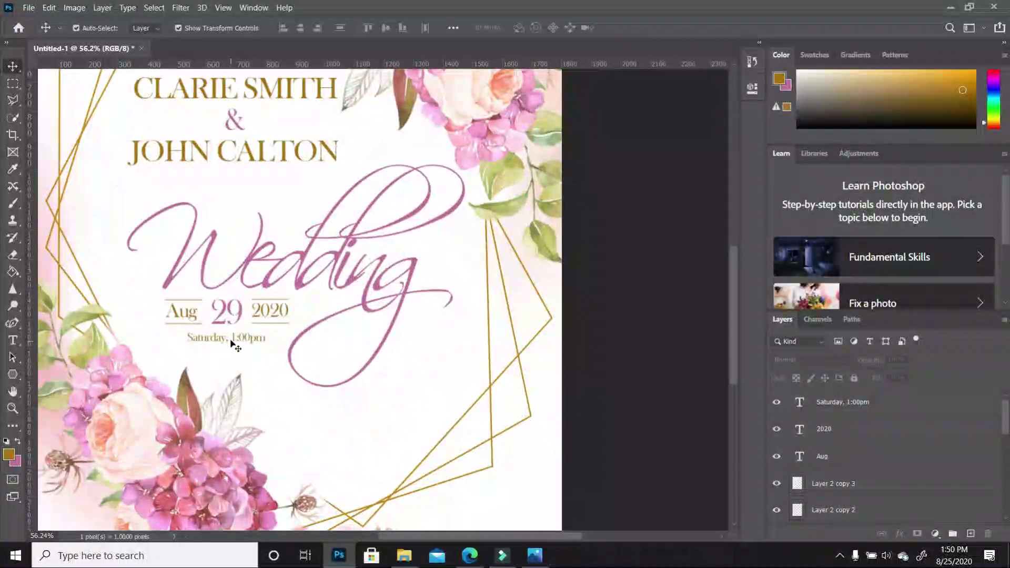
# Step: Duplicate the 'Saturday, 1:00pm' layer and move the copy lower on the card
pyautogui.click(257, 339)
pyautogui.moveTo(919, 403); pyautogui.dragTo(971, 533)
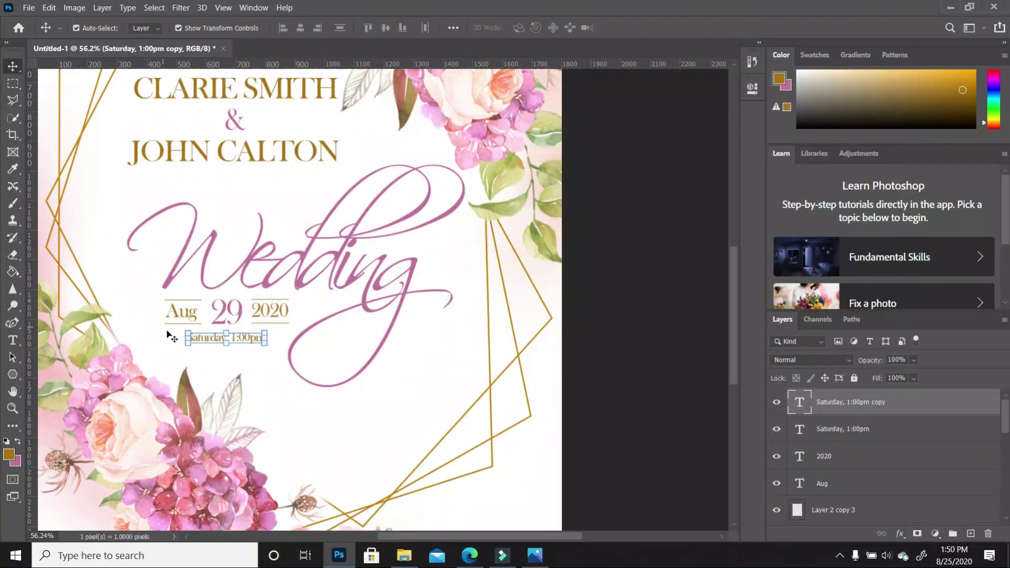
pyautogui.moveTo(243, 338); pyautogui.dragTo(307, 423)
# Step: Replace the copy's text with the three-line venue name and street address
pyautogui.click(12, 340)
pyautogui.click(388, 419)
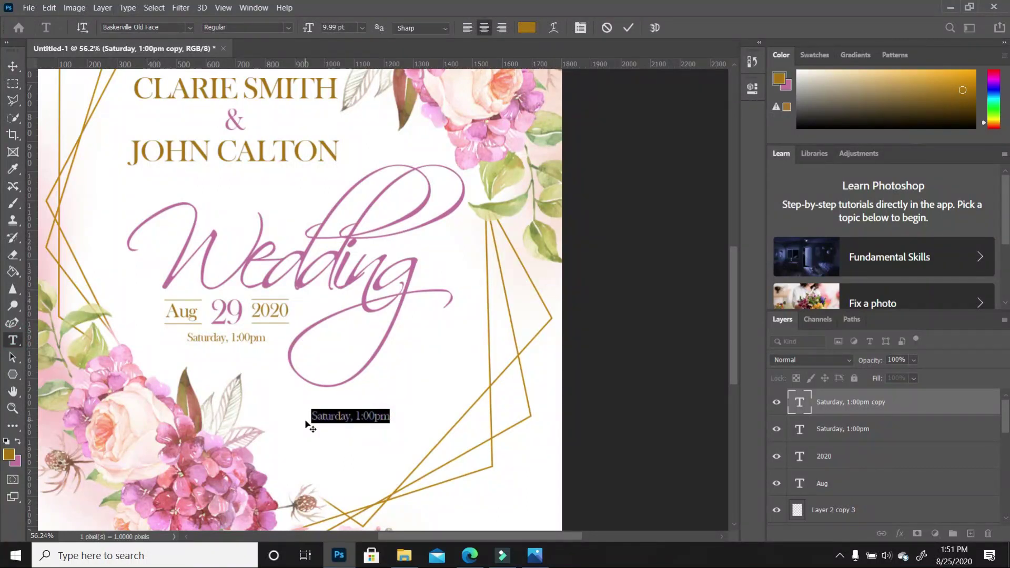
pyautogui.press('BackSpace')
pyautogui.write('FLEARN GARDEN')
pyautogui.press('Return')
pyautogui.write('12355 Brenton Road')
pyautogui.press('Return')
pyautogui.write('Parkland, WA 98321')
# Step: Colour the three address lines dark grey #595252
pyautogui.moveTo(399, 441); pyautogui.dragTo(302, 414)
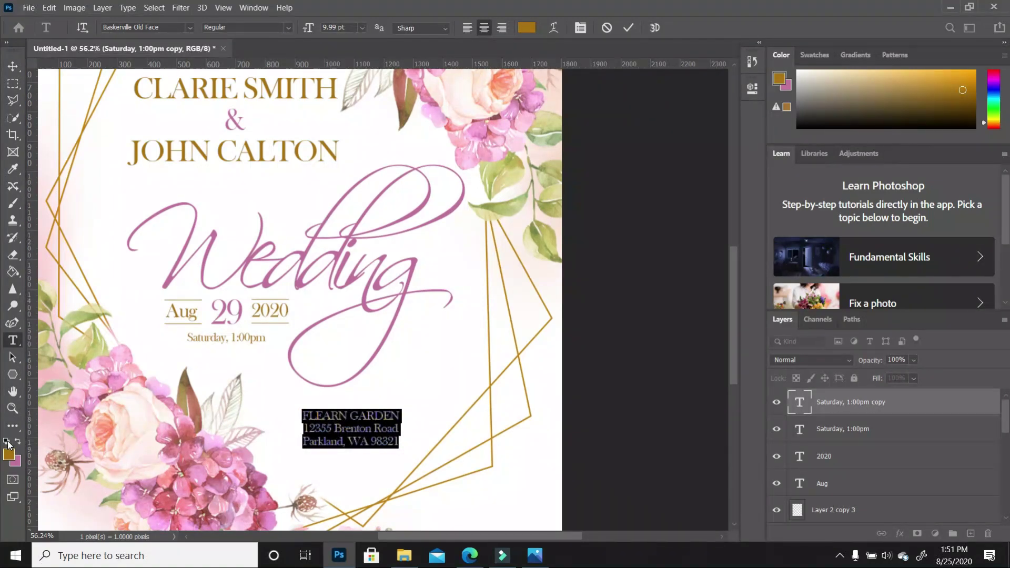
pyautogui.click(7, 442)
pyautogui.click(8, 453)
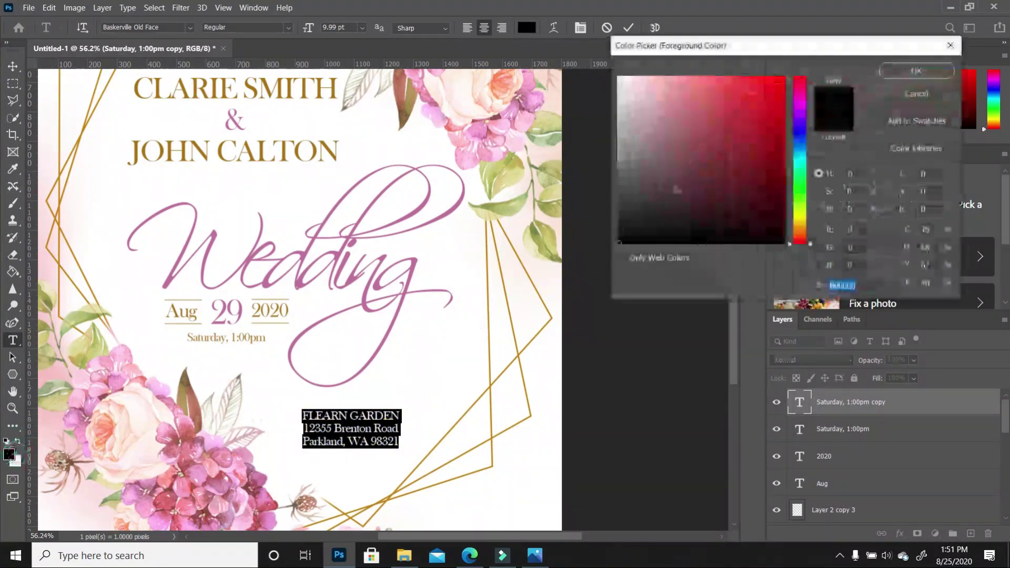
pyautogui.click(630, 185)
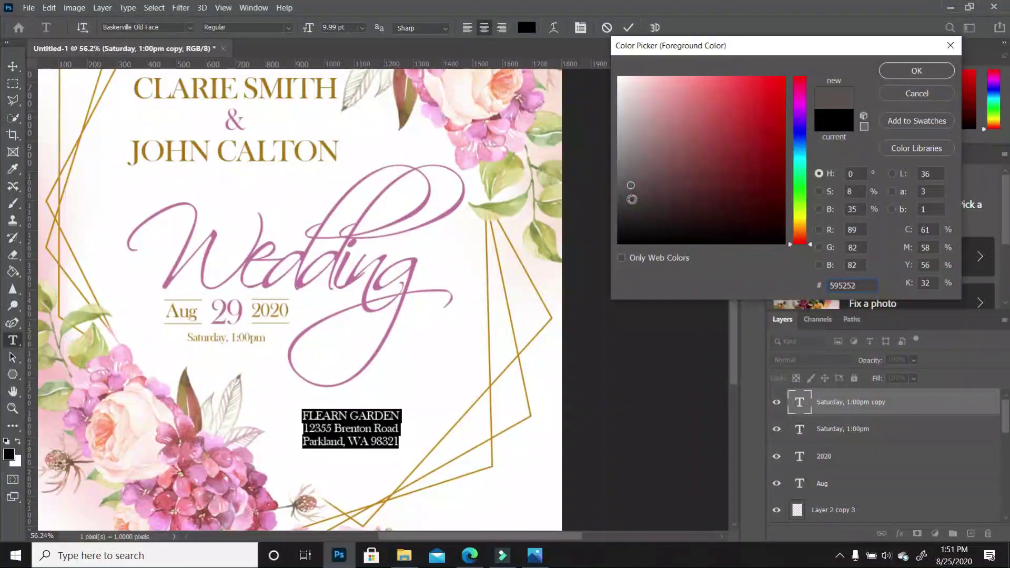
pyautogui.click(906, 71)
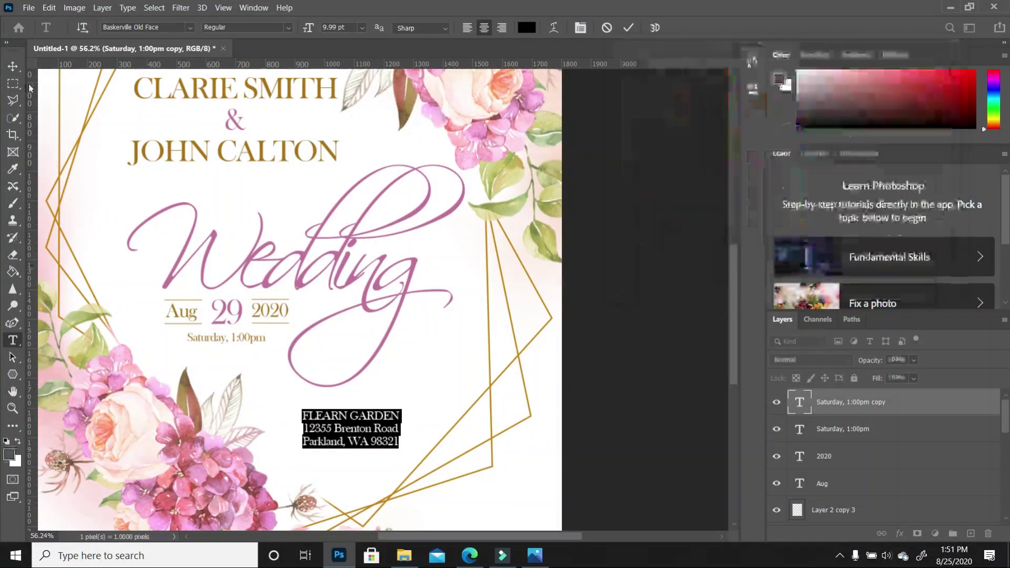
pyautogui.click(13, 65)
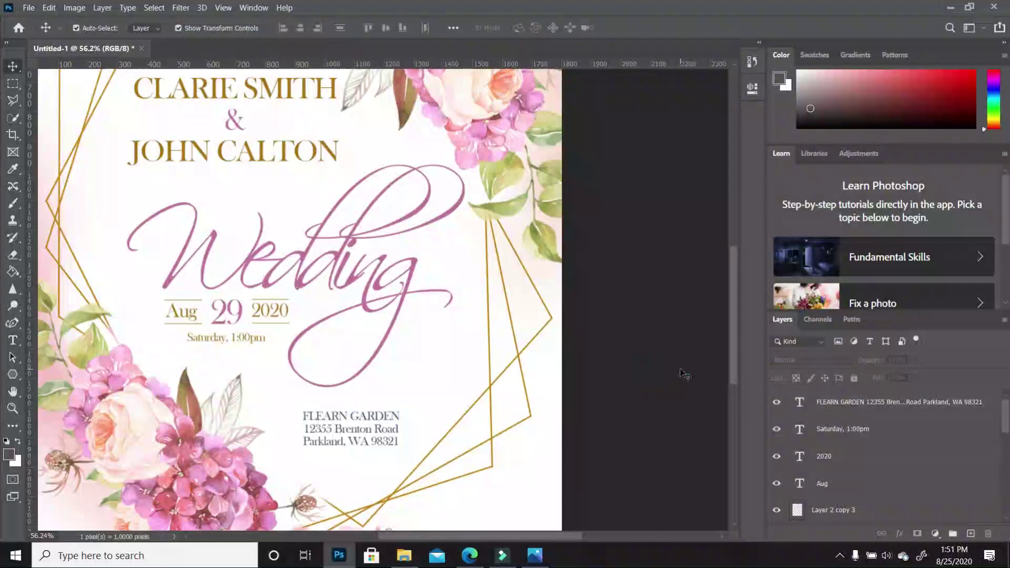
# Step: Duplicate the 'Saturday, 1:00pm' text layer and place the copy just below the address block
pyautogui.scroll(-3, 361, 338)
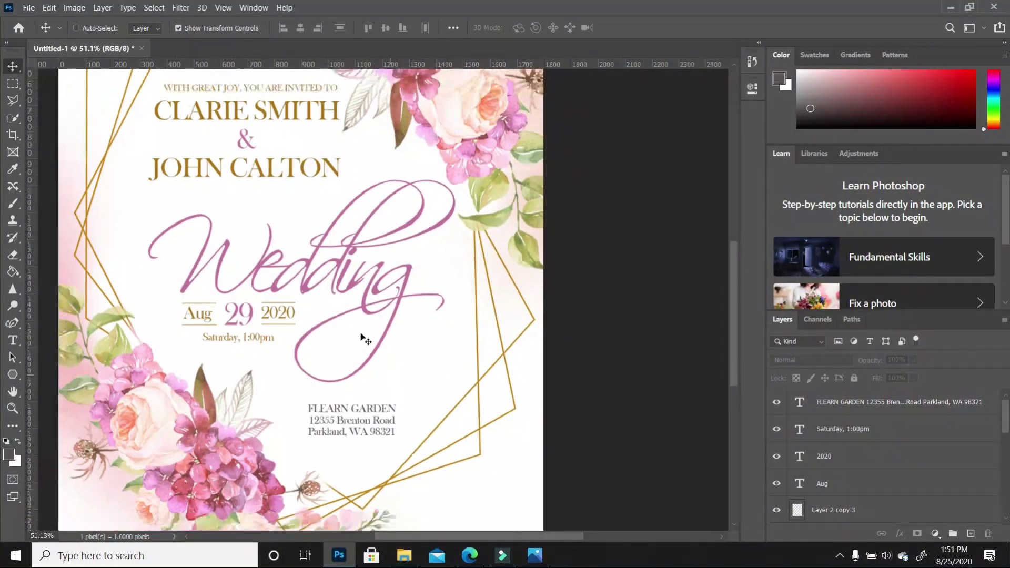
pyautogui.scroll(-1, 555, 381)
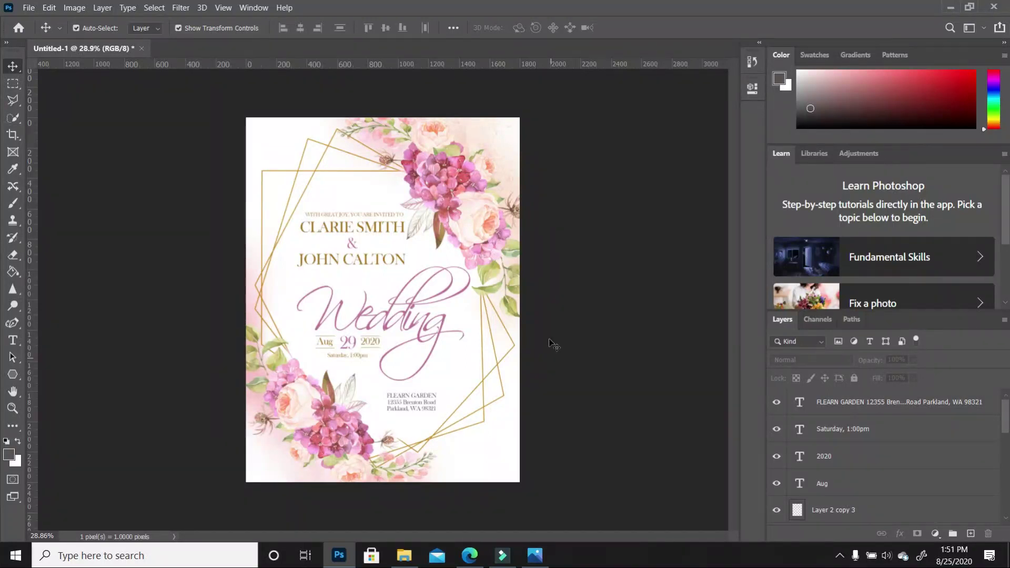
pyautogui.scroll(1, 547, 368)
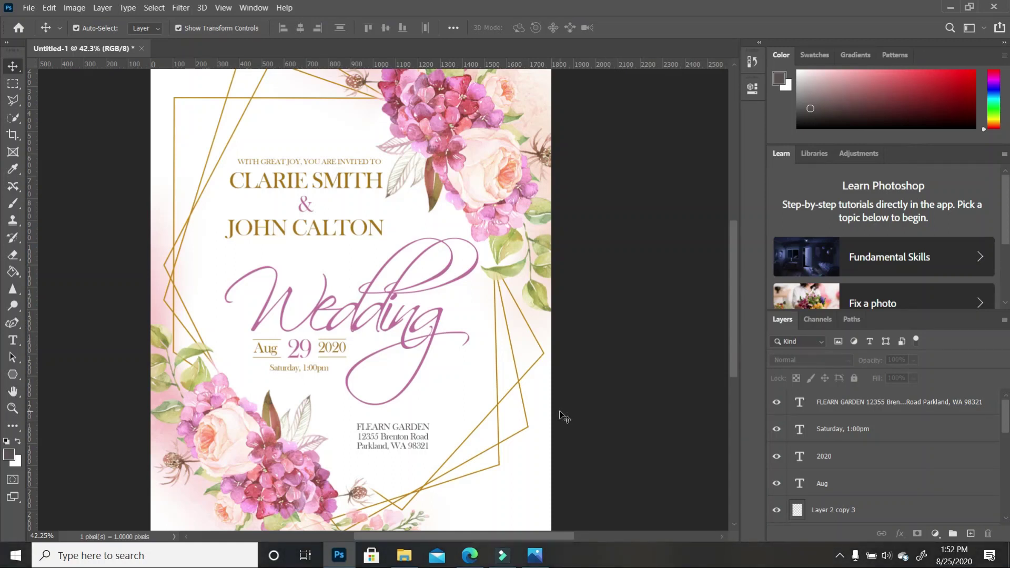
pyautogui.click(320, 370)
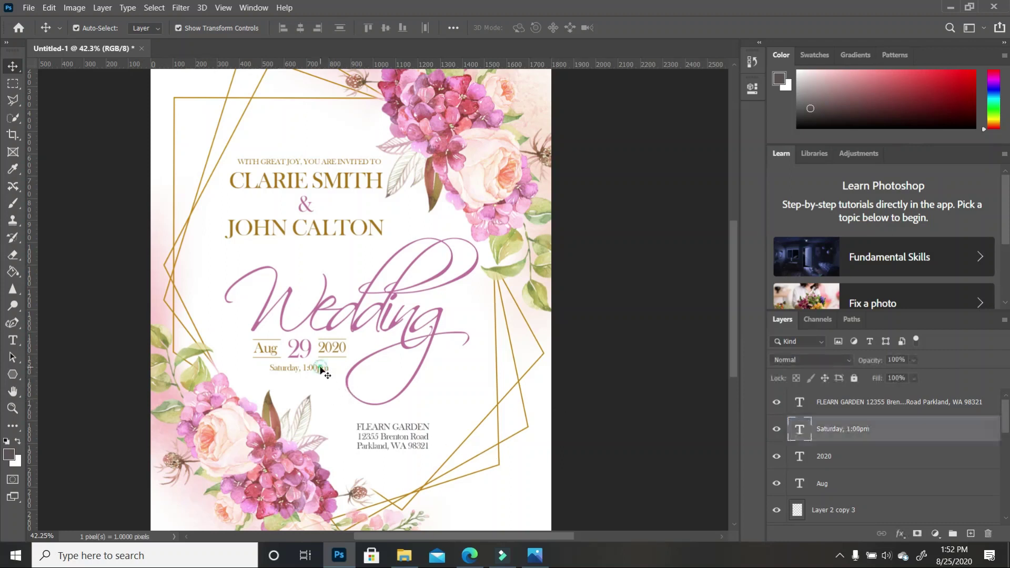
pyautogui.click(487, 398)
pyautogui.click(631, 405)
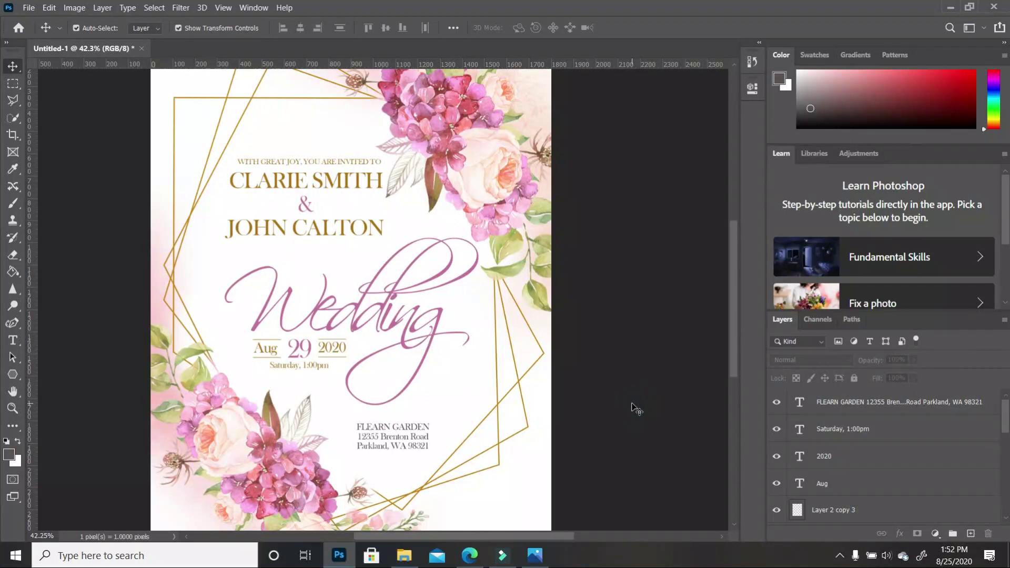
pyautogui.scroll(2, 459, 468)
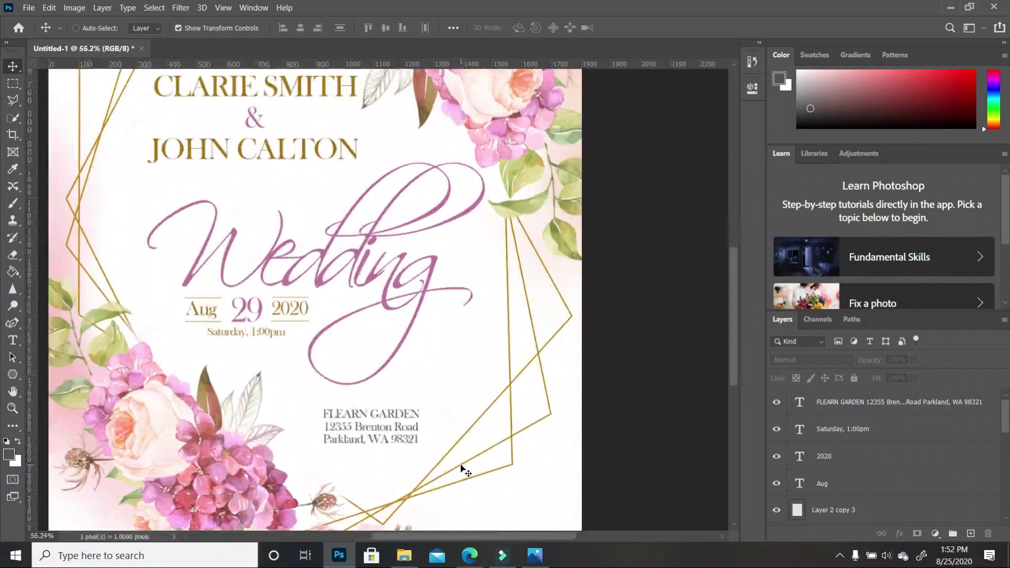
pyautogui.scroll(2, 443, 460)
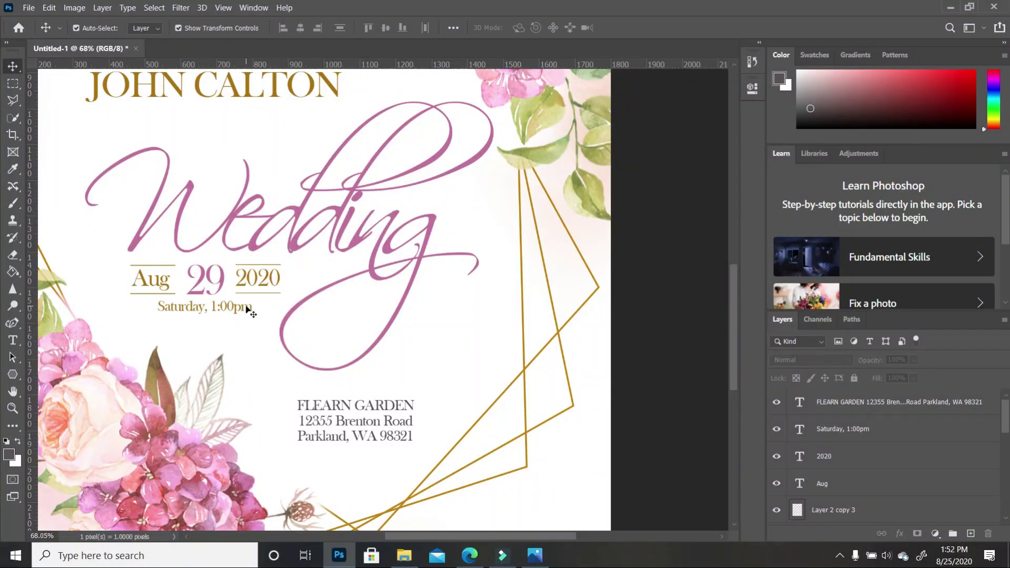
pyautogui.click(247, 310)
pyautogui.moveTo(940, 434); pyautogui.dragTo(970, 533)
pyautogui.moveTo(225, 306); pyautogui.dragTo(284, 459)
# Step: Retype the copied line as 'Dinner & Dancing to Follow'
pyautogui.click(13, 340)
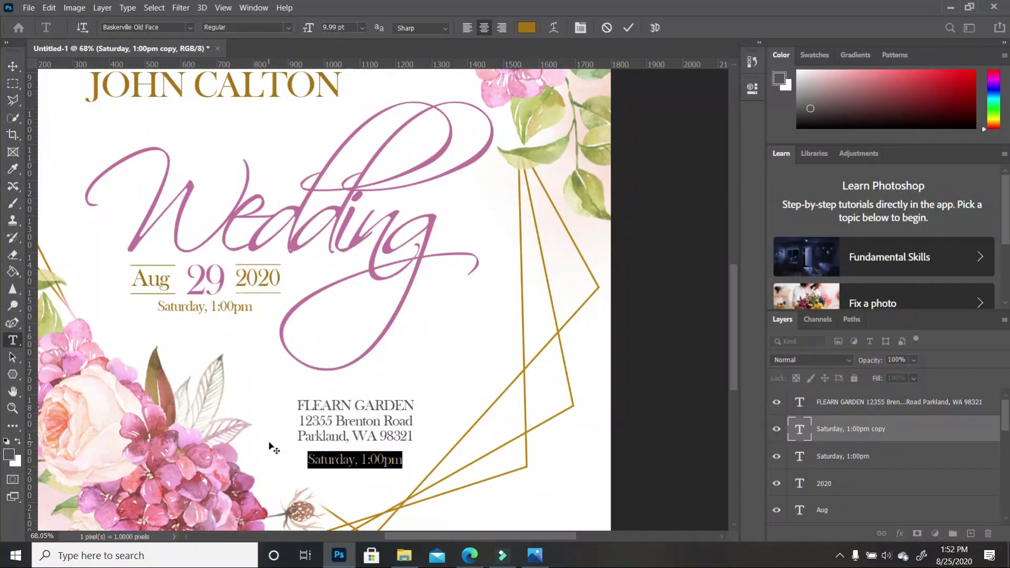
pyautogui.write('Danc')
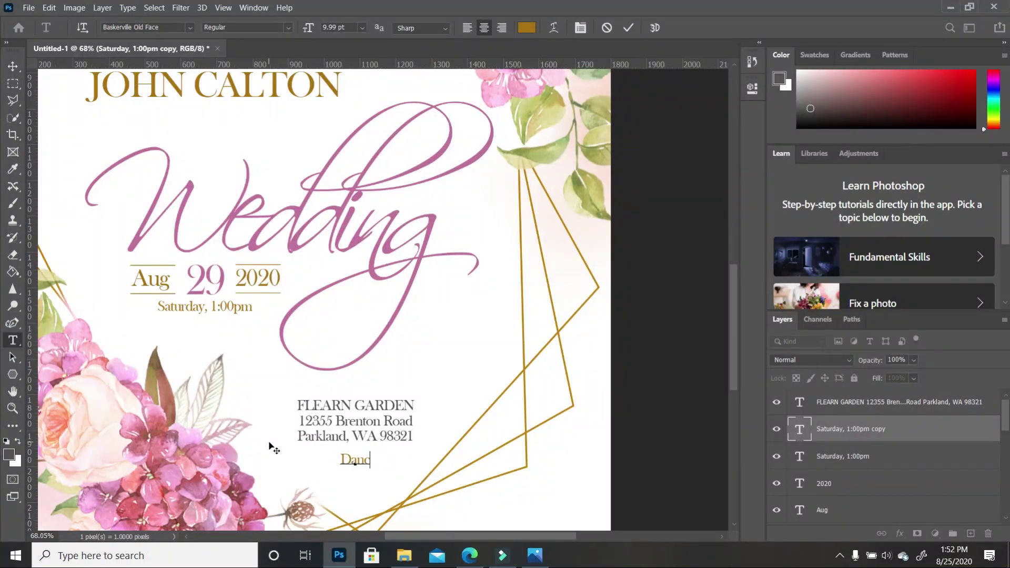
pyautogui.press('BackSpace')
pyautogui.press('BackSpace')
pyautogui.press('BackSpace')
pyautogui.write('inner & Dancing to Follow')
pyautogui.scroll(-2, 451, 351)
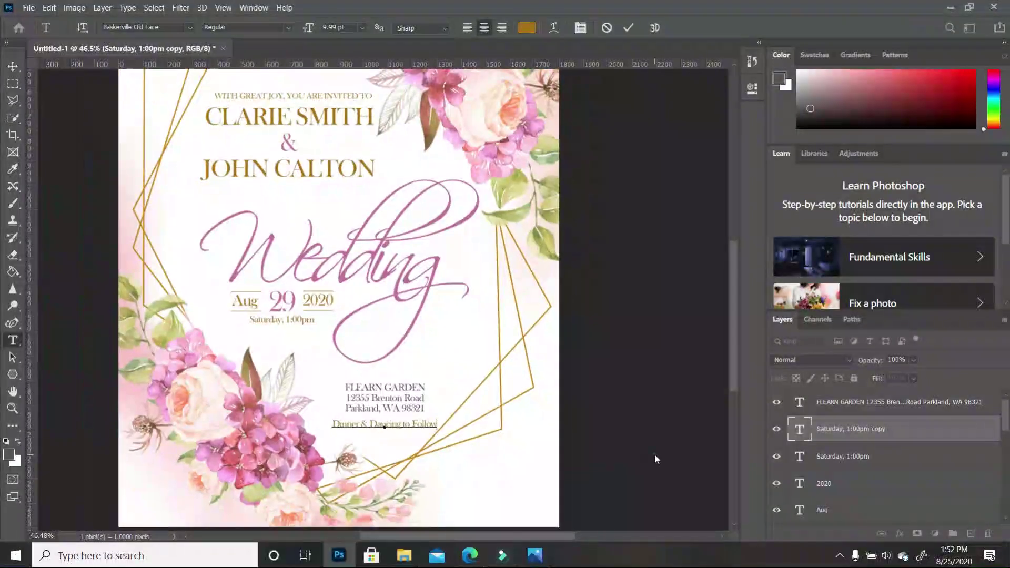
pyautogui.hotkey('ctrl', 'Return')
# Step: Shift the address block and the 'Dinner & Dancing to Follow' line slightly up and left
pyautogui.click(12, 66)
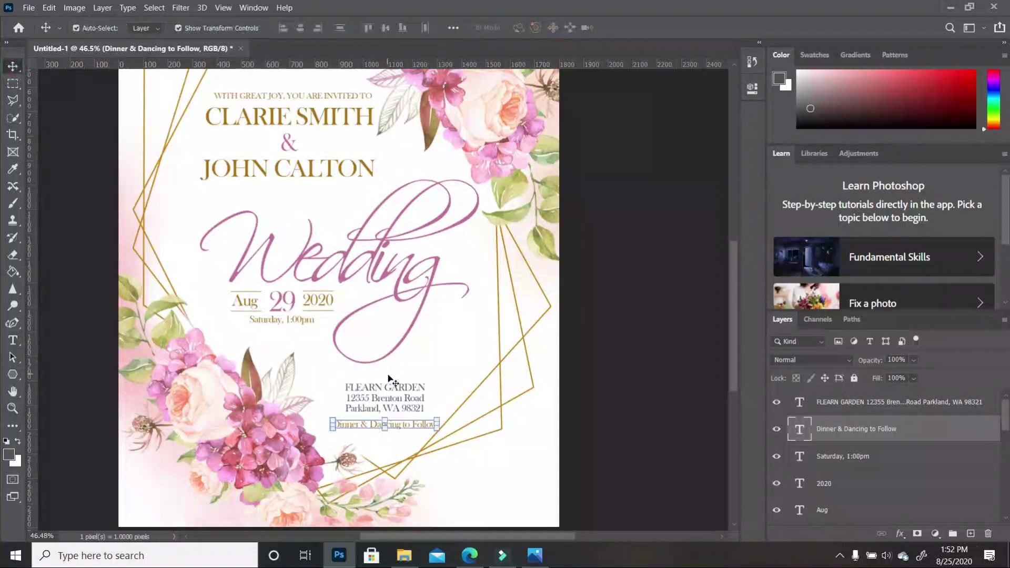
pyautogui.click(406, 402)
pyautogui.moveTo(406, 402); pyautogui.dragTo(396, 394)
pyautogui.moveTo(409, 430); pyautogui.dragTo(401, 420)
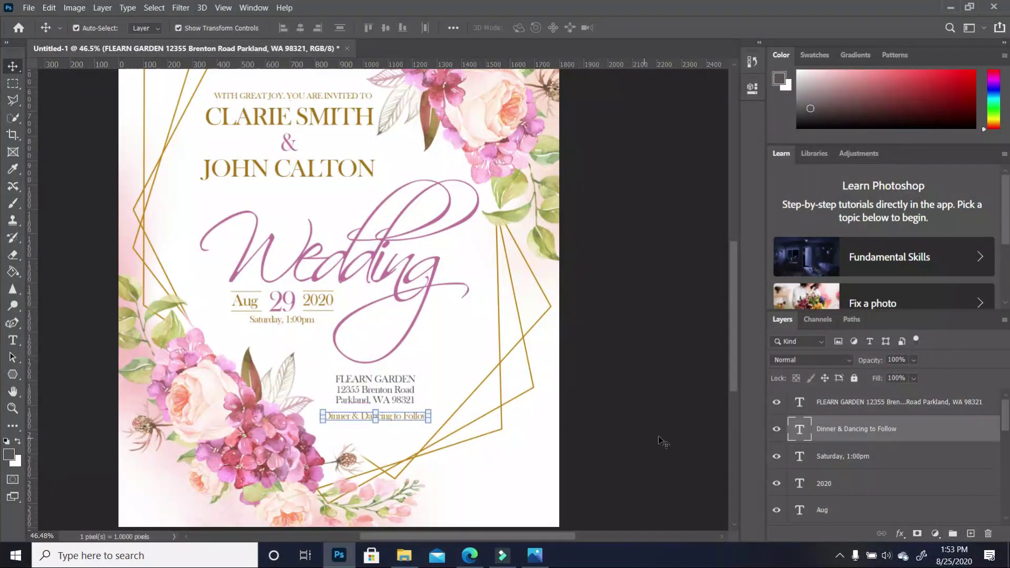
pyautogui.click(479, 397)
pyautogui.scroll(-3, 447, 392)
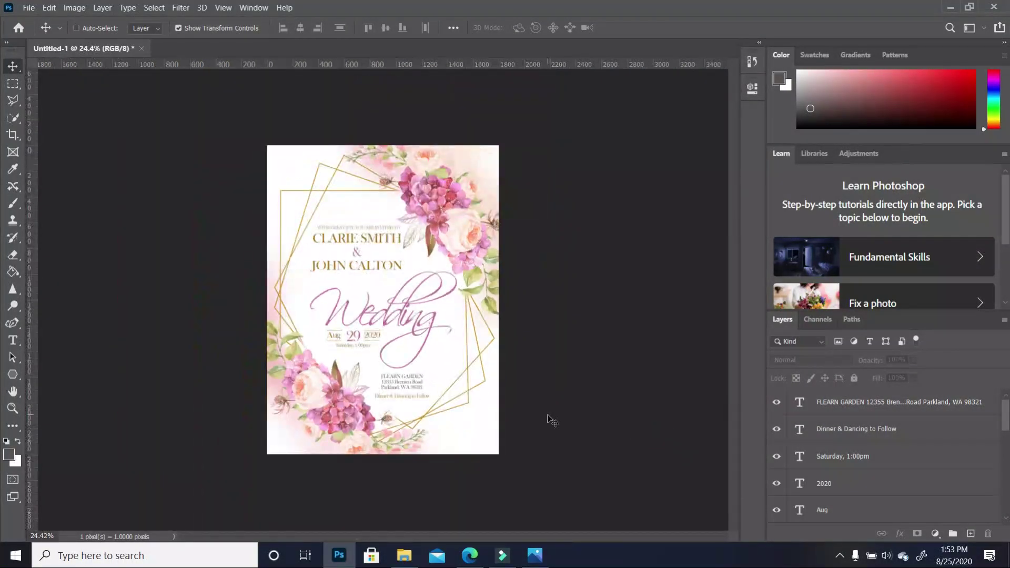
pyautogui.scroll(3, 550, 418)
pyautogui.scroll(4, 397, 497)
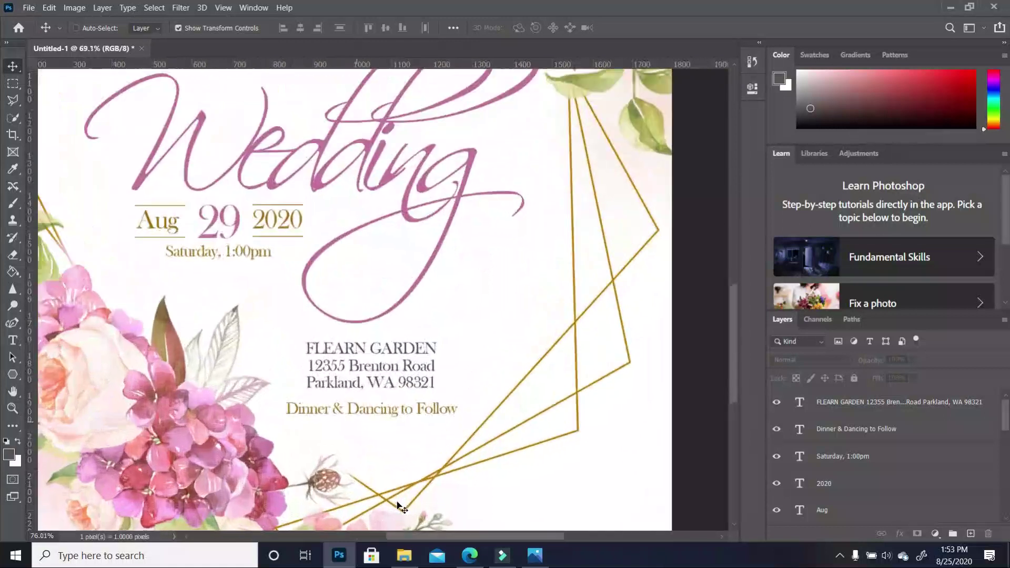
pyautogui.click(370, 489)
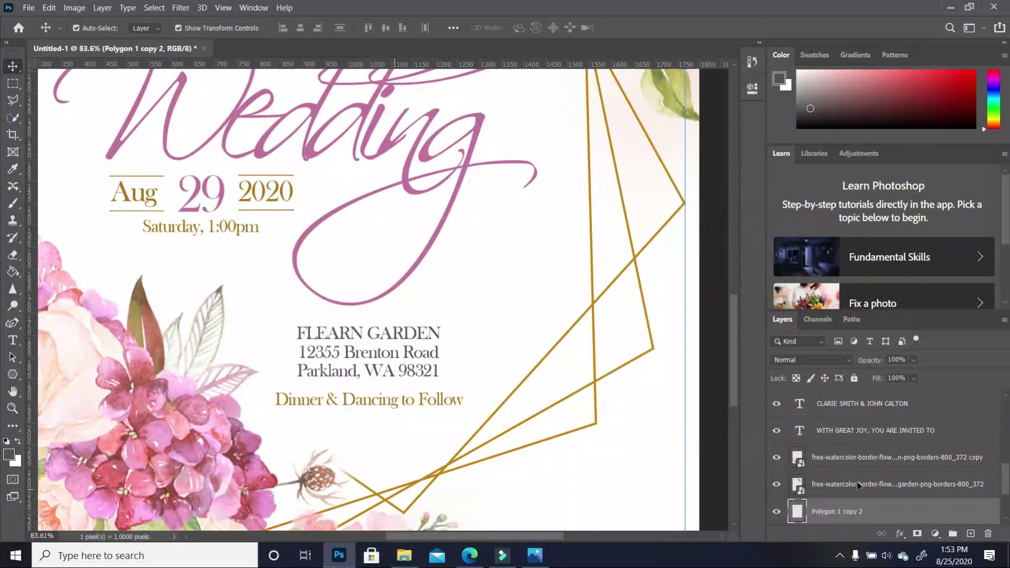
pyautogui.click(17, 255)
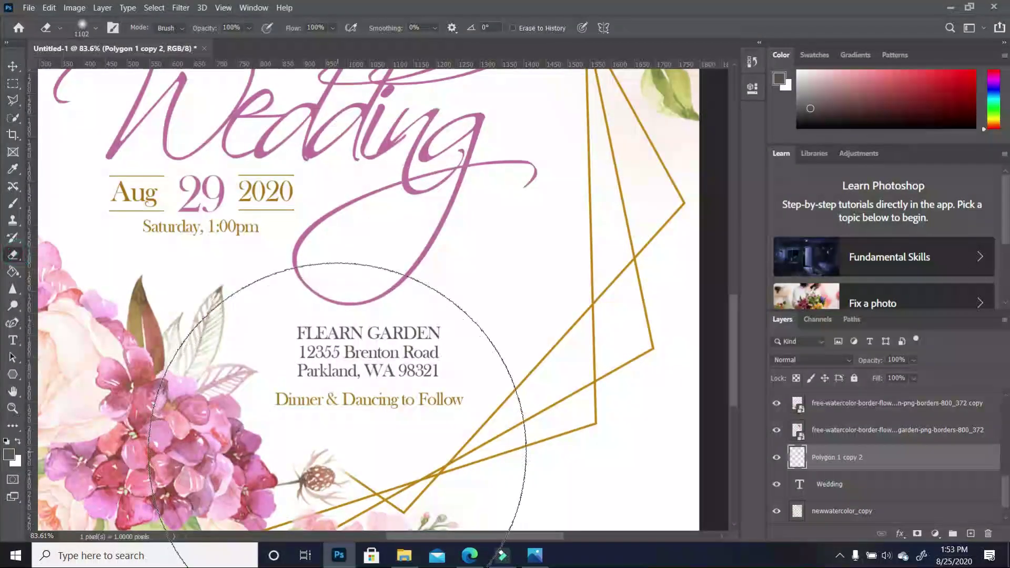
pyautogui.click(96, 29)
pyautogui.moveTo(119, 70)
pyautogui.mouseDown()
pyautogui.moveTo(102, 70)
pyautogui.moveTo(115, 69)
pyautogui.mouseUp()
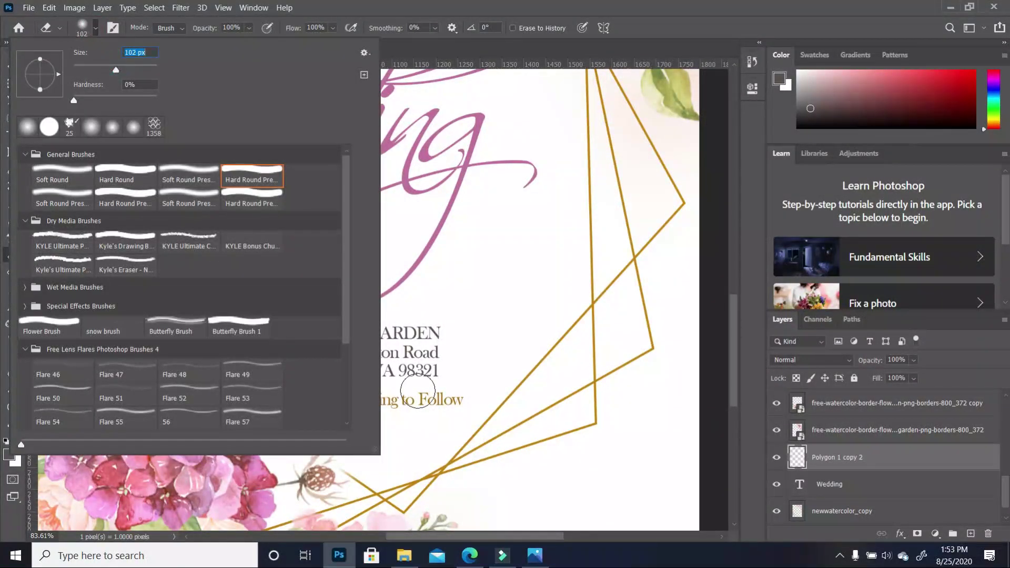
pyautogui.press('Return')
pyautogui.scroll(-6, 502, 351)
pyautogui.scroll(1, 505, 361)
pyautogui.scroll(1, 541, 363)
pyautogui.scroll(-2, 589, 364)
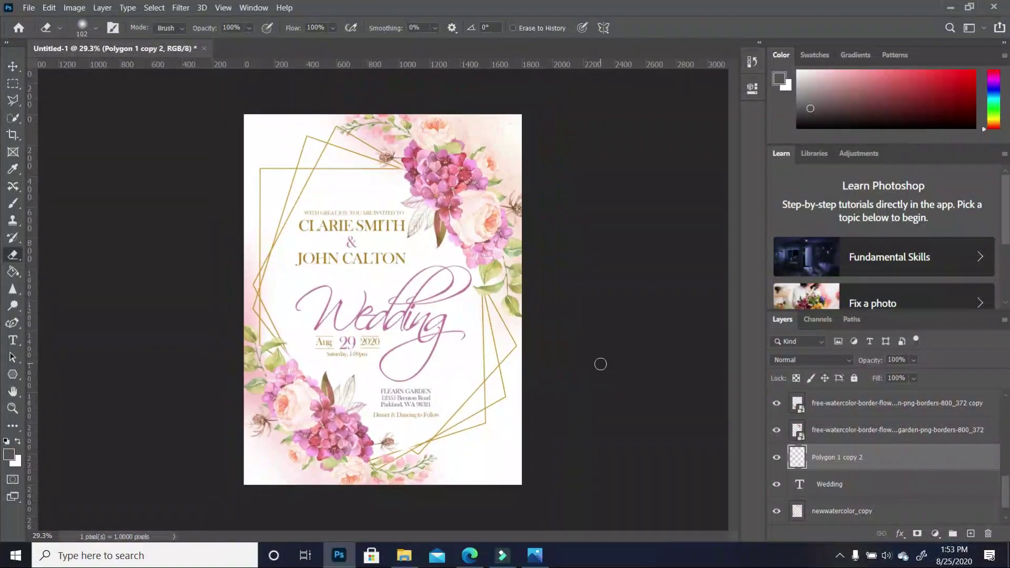
pyautogui.click(12, 66)
pyautogui.click(610, 360)
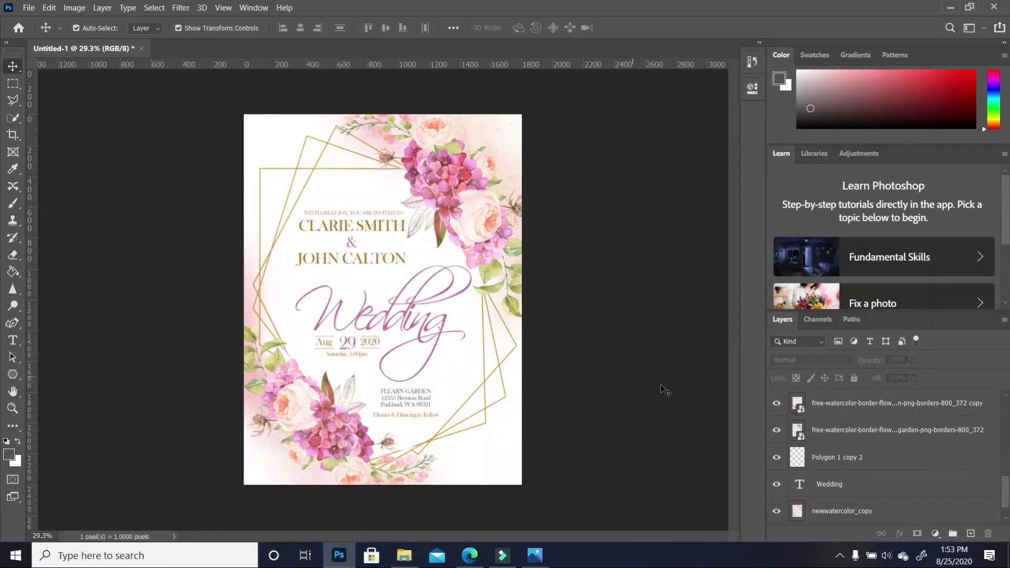
# Step: Group all layers from Layer 1 to the top into Group 1, then stamp merged Layer 3
pyautogui.scroll(-1, 966, 443)
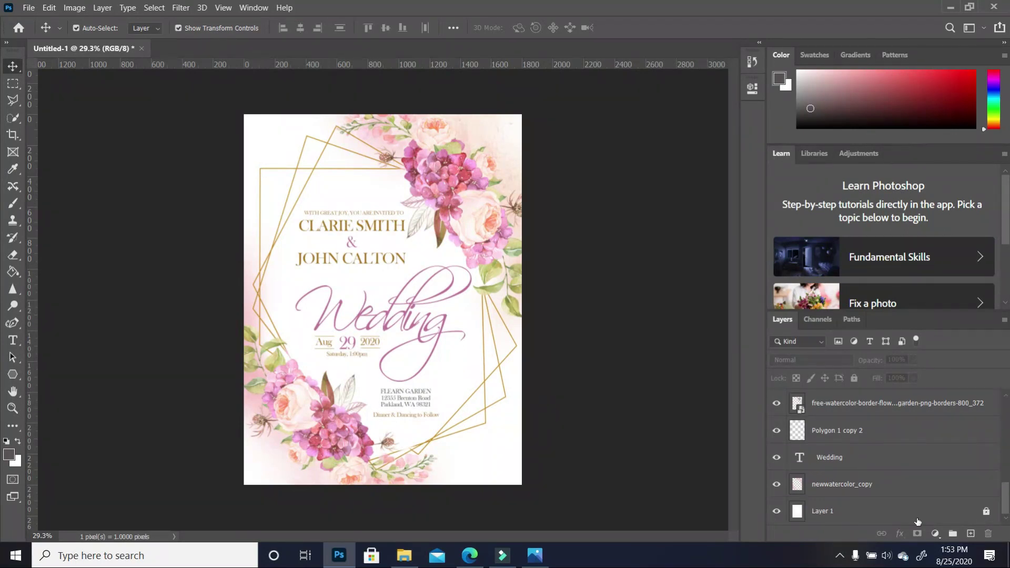
pyautogui.click(987, 510)
pyautogui.scroll(5, 979, 395)
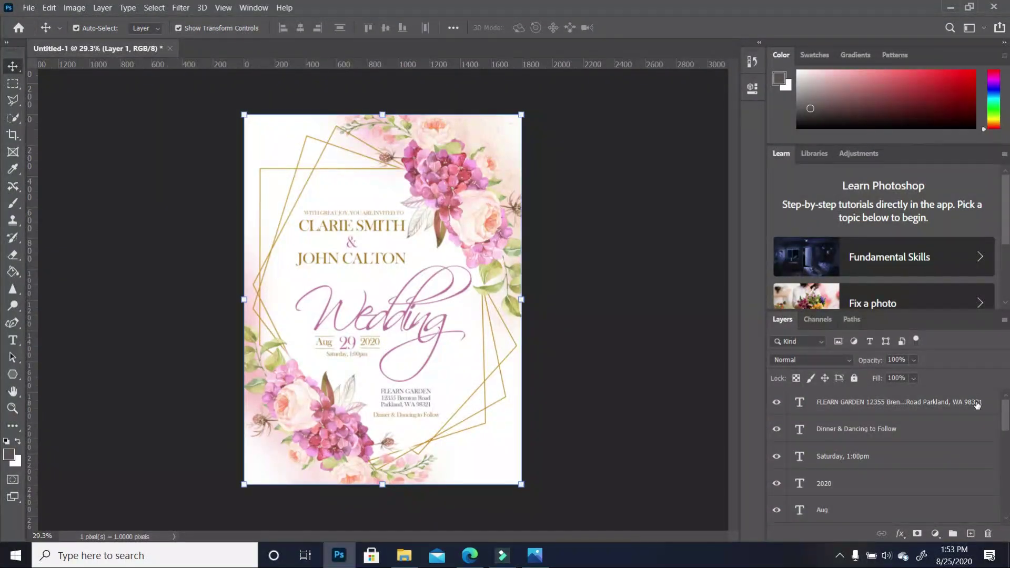
pyautogui.keyDown('shift'); pyautogui.click(912, 407); pyautogui.keyUp('shift')
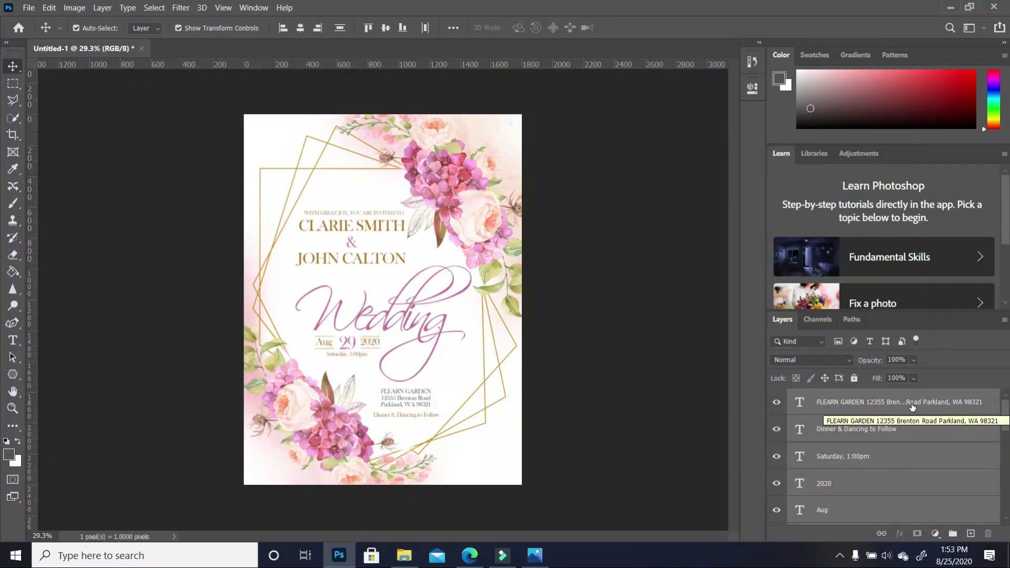
pyautogui.click(953, 534)
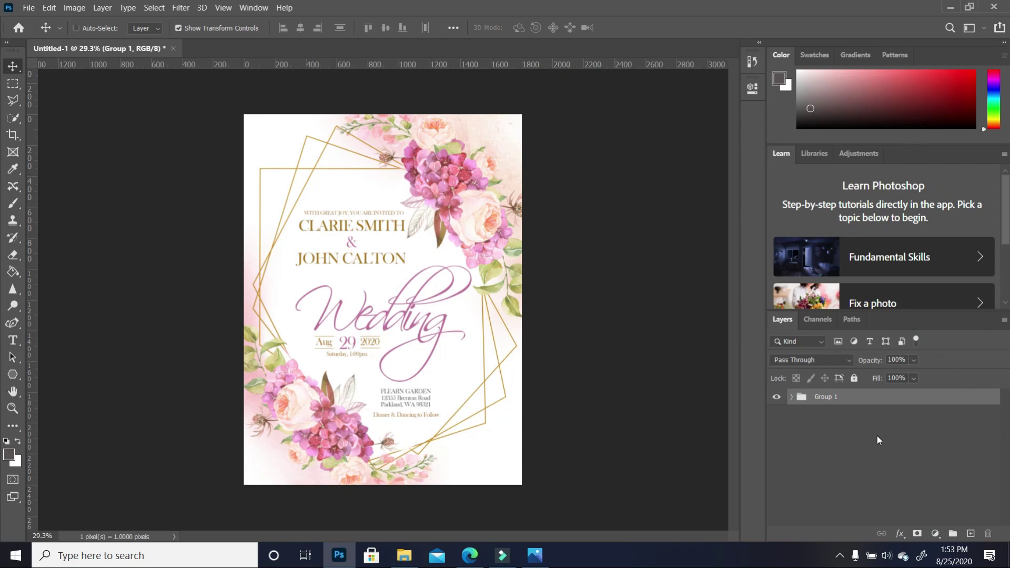
pyautogui.hotkey('ctrl', 'shift', 'alt', 'e')
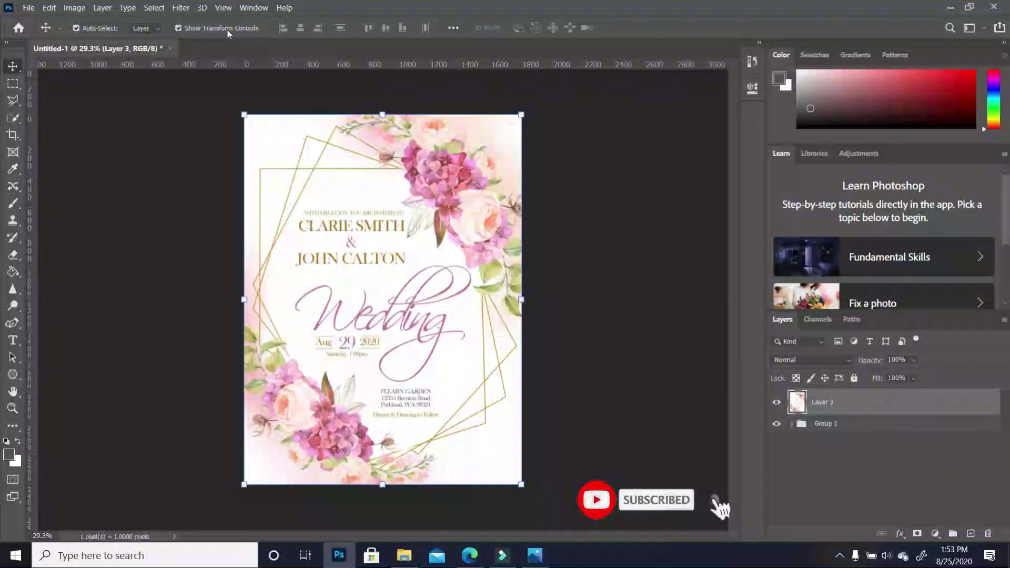
# Step: Apply Camera Raw Filter to Layer 3 with Vibrance -34 and Saturation +43, then compare before/after
pyautogui.click(177, 8)
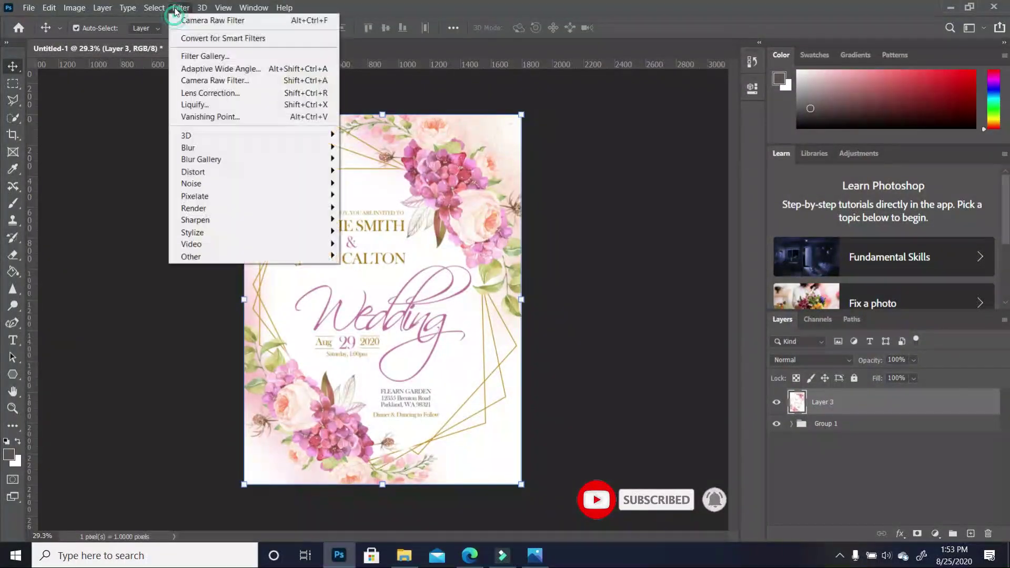
pyautogui.click(213, 80)
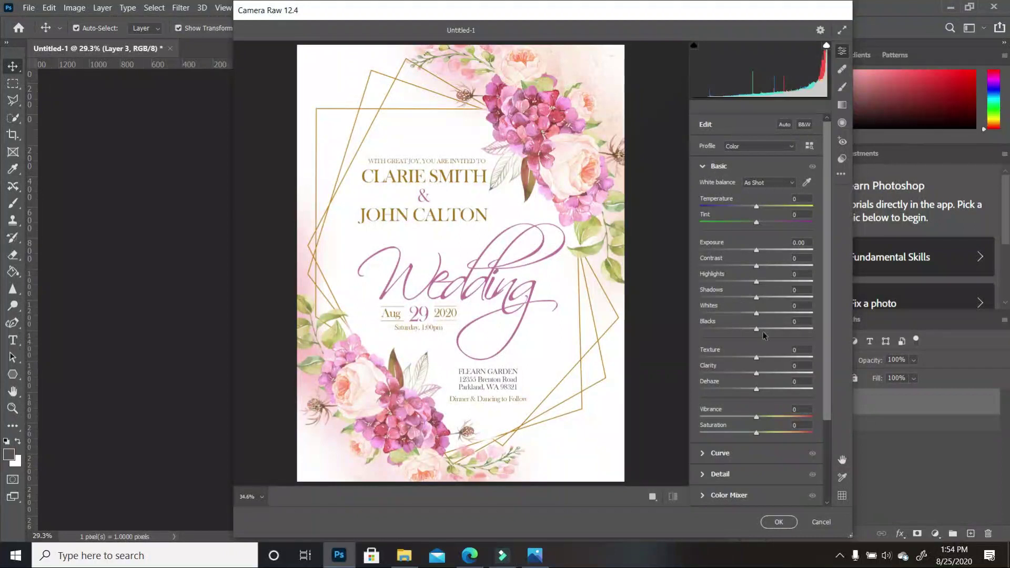
pyautogui.moveTo(759, 434); pyautogui.dragTo(783, 435)
pyautogui.click(769, 433)
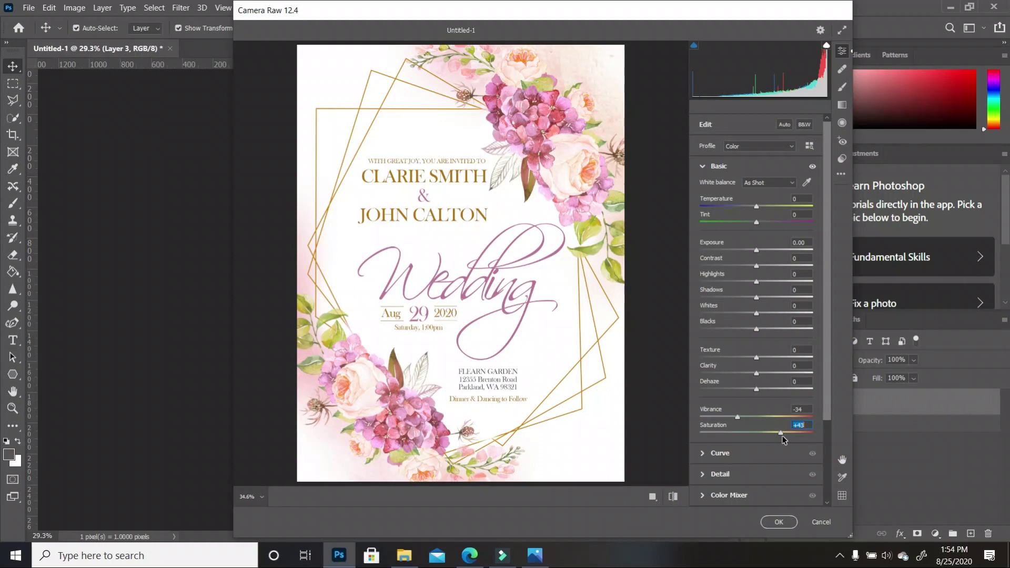
pyautogui.click(737, 416)
pyautogui.click(779, 522)
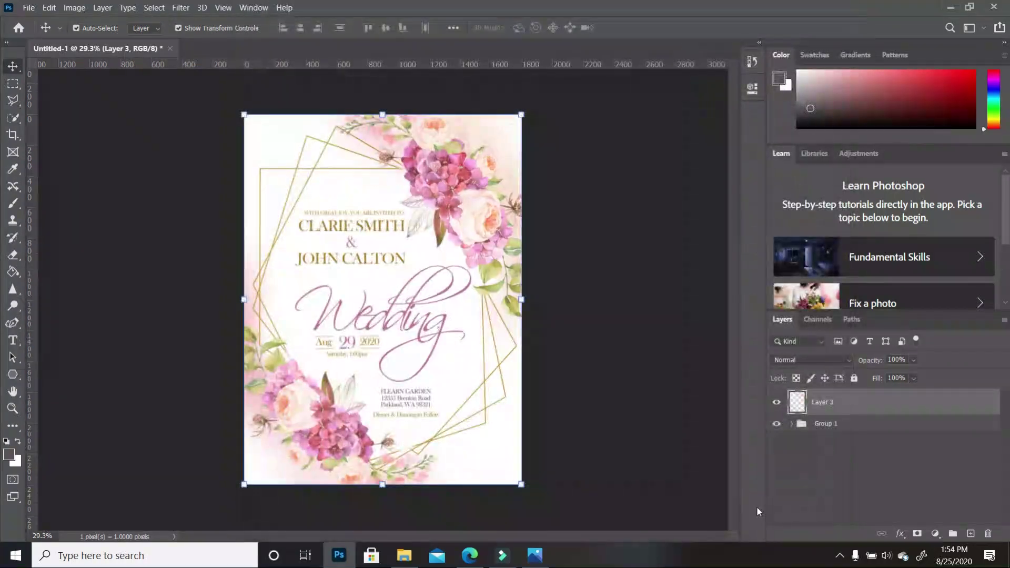
pyautogui.click(683, 459)
pyautogui.click(776, 402)
pyautogui.click(776, 403)
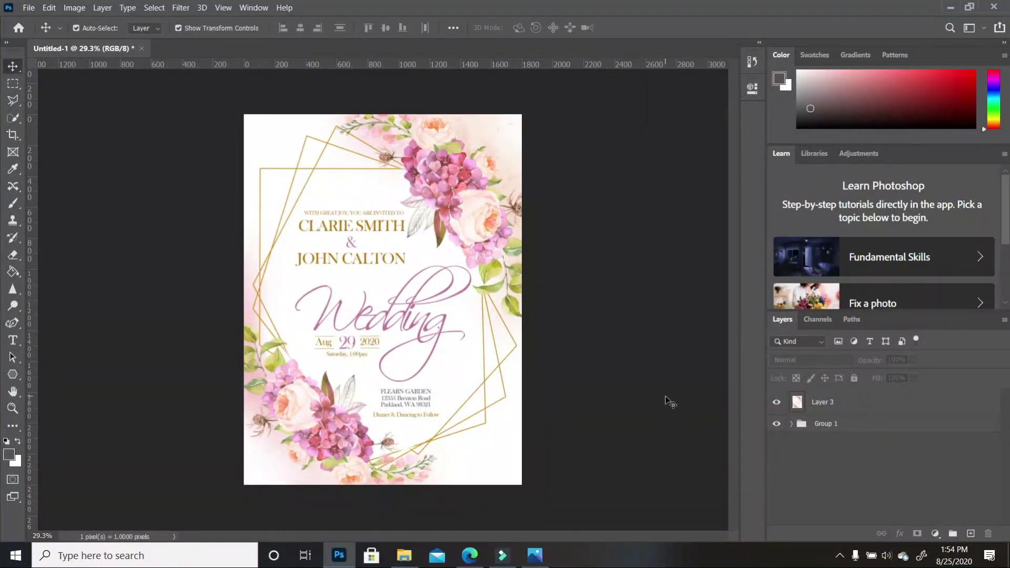